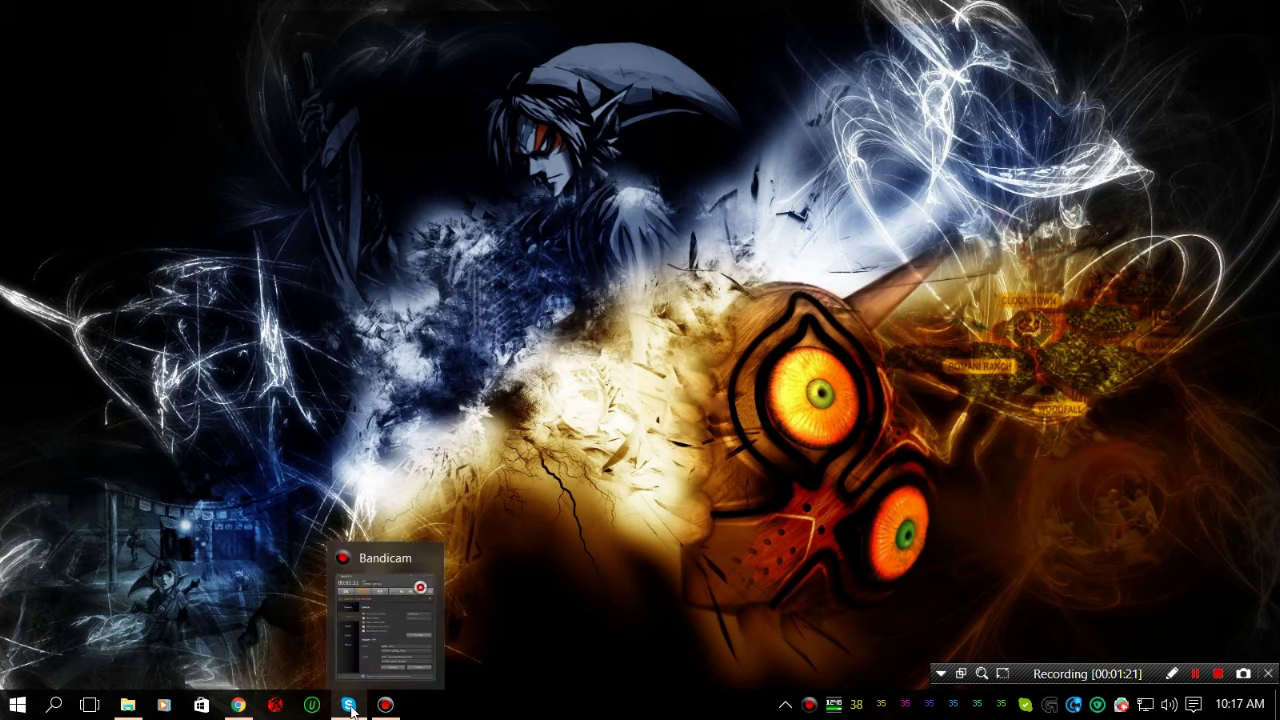
Switch to Chrome and bring up the download section of the CPU-Z page on the CPUID site.
mouse_move(124, 706)
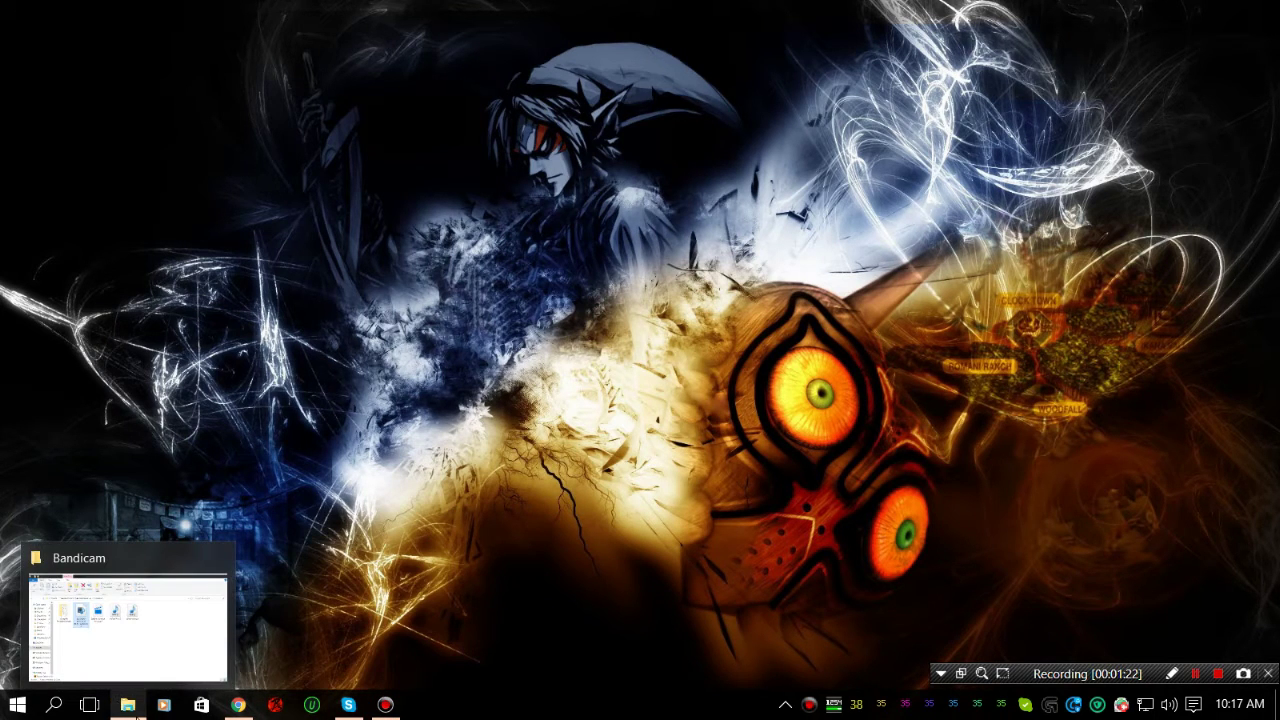
left_click(238, 705)
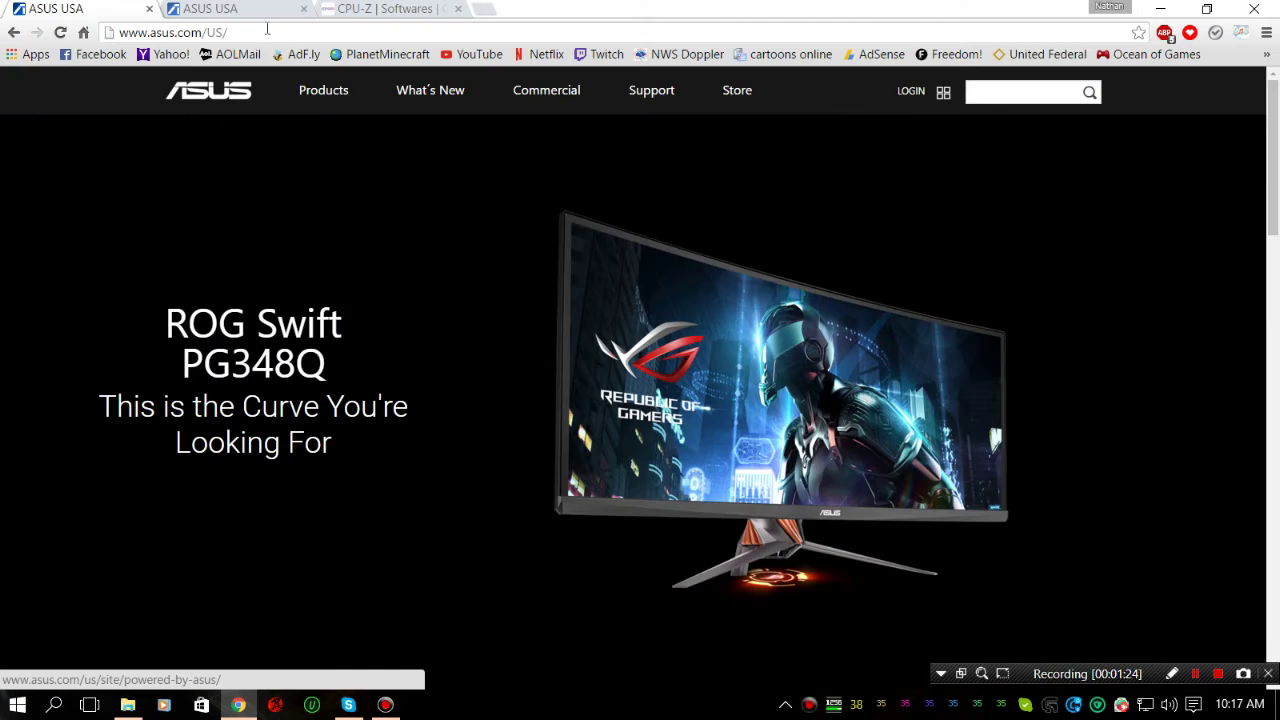
left_click(355, 8)
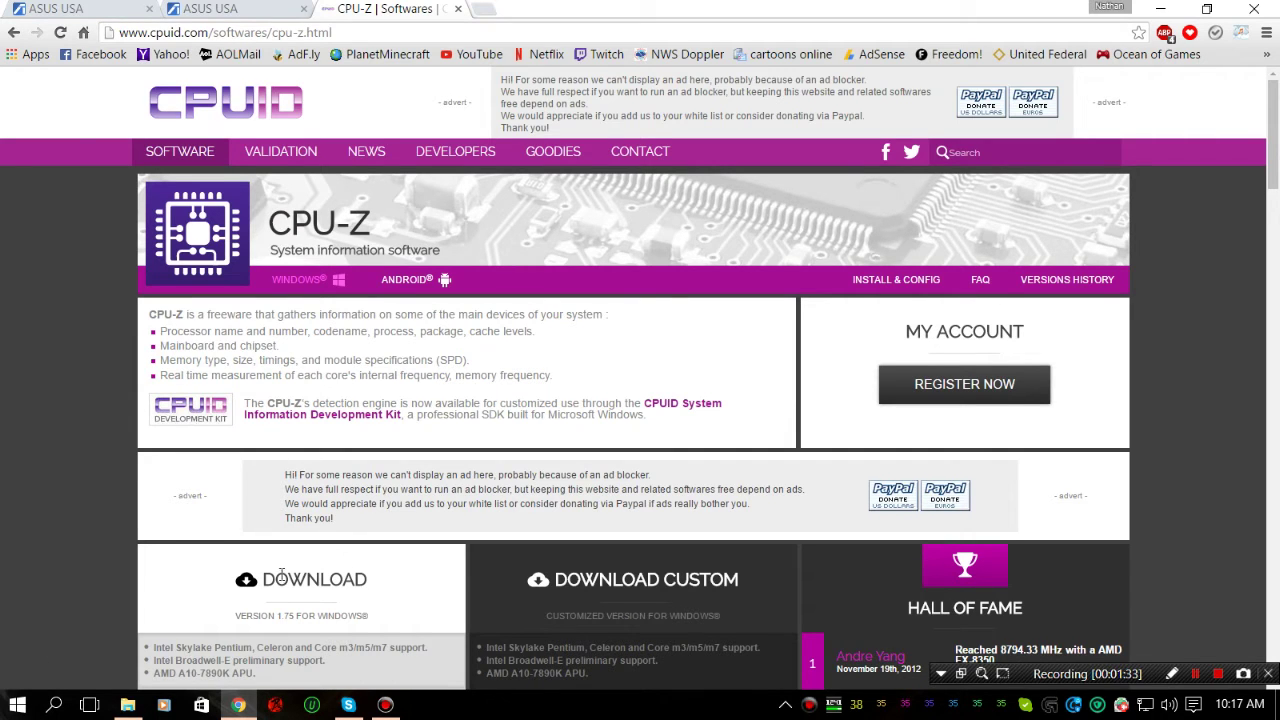
scroll(280, 580, "down", 1)
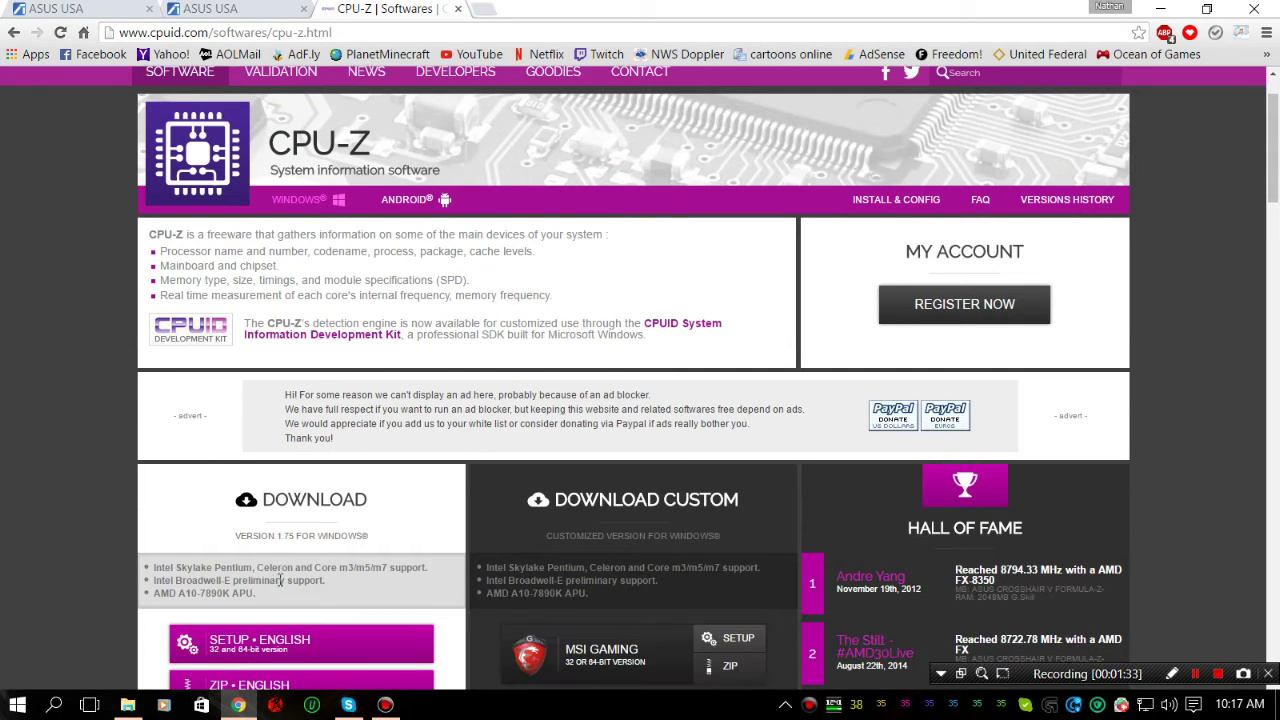
Launch CPU-Z and view the motherboard's manufacturer and model in the mainboard information.
left_click(17, 705)
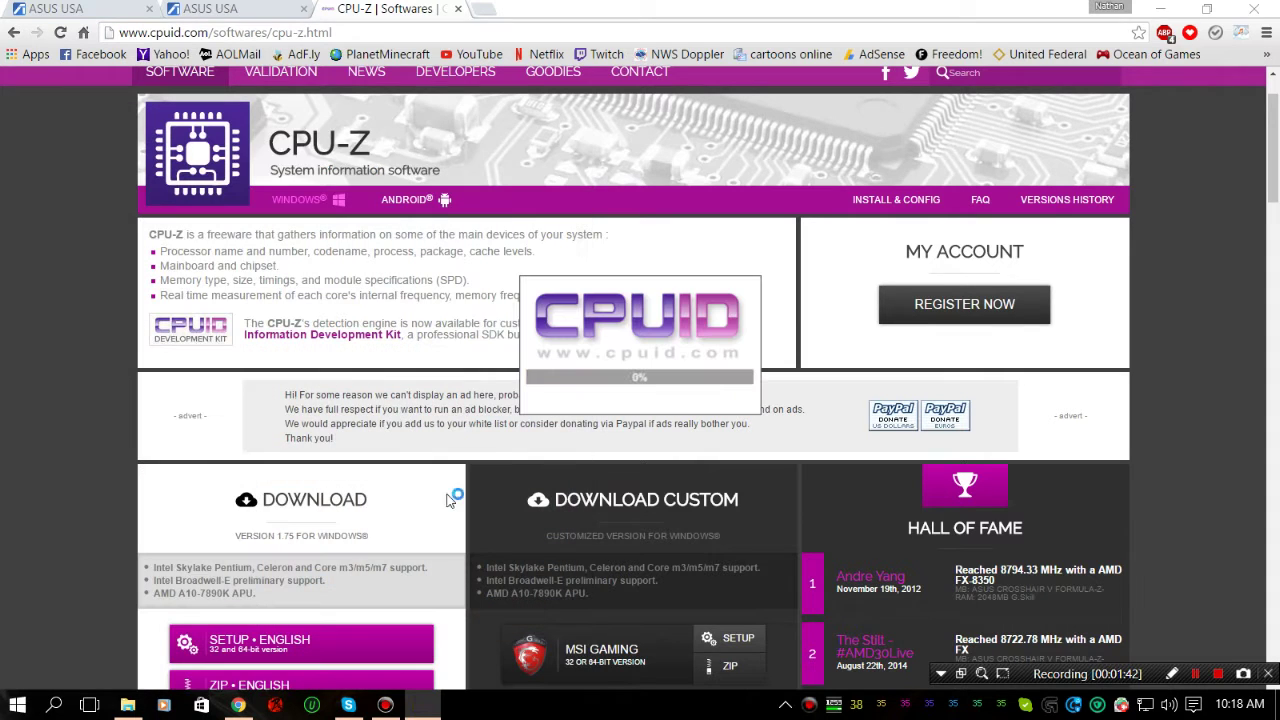
left_click(478, 458)
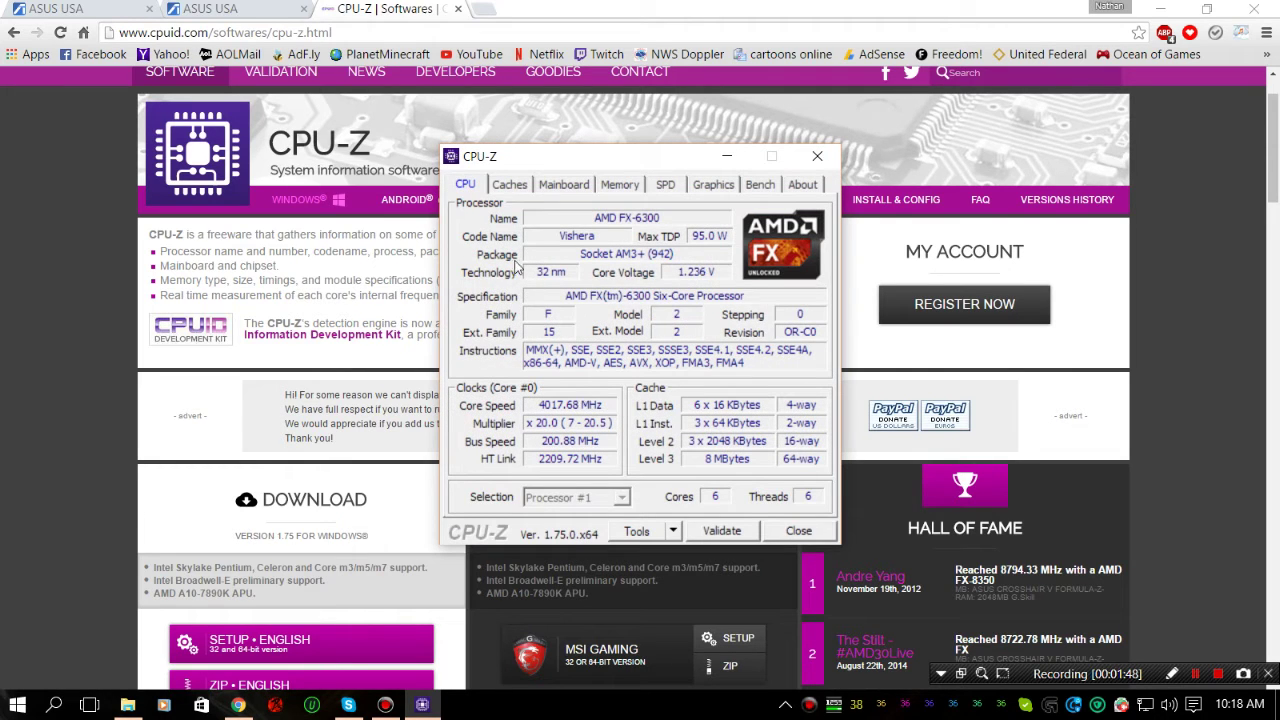
left_click(570, 189)
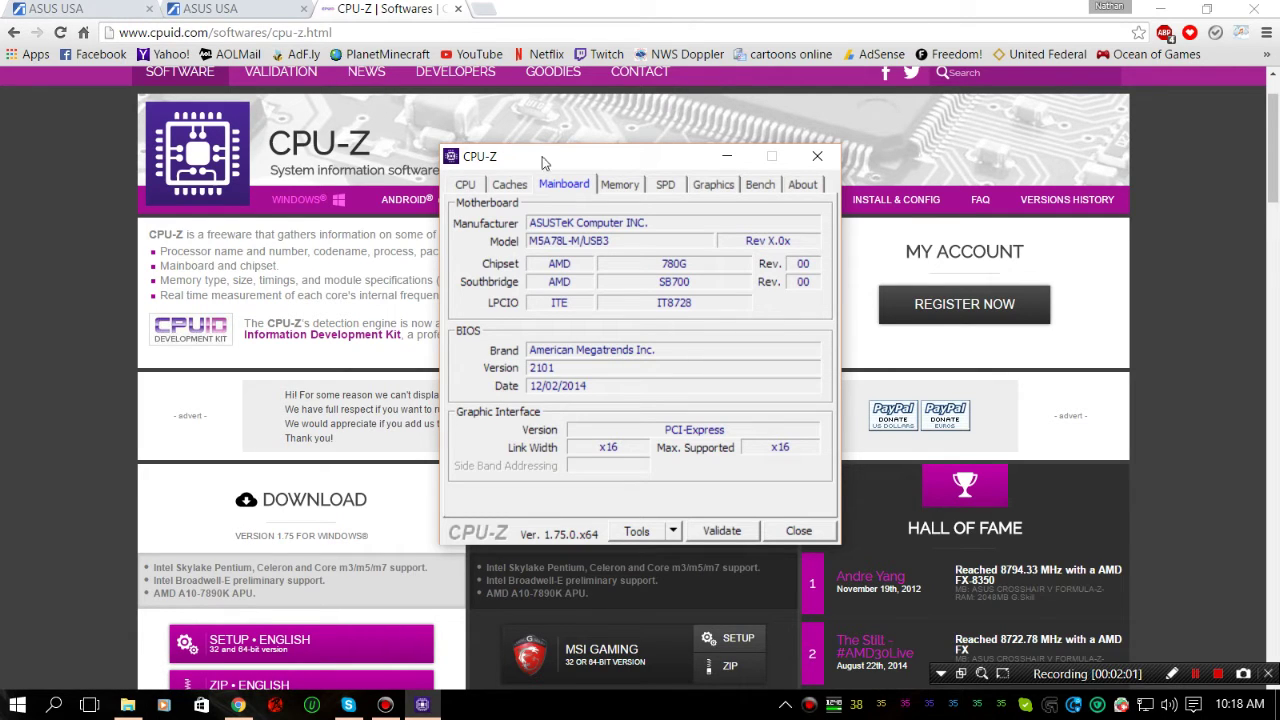
Switch back to Chrome and open the Support page of the ASUS USA site.
left_click(91, 17)
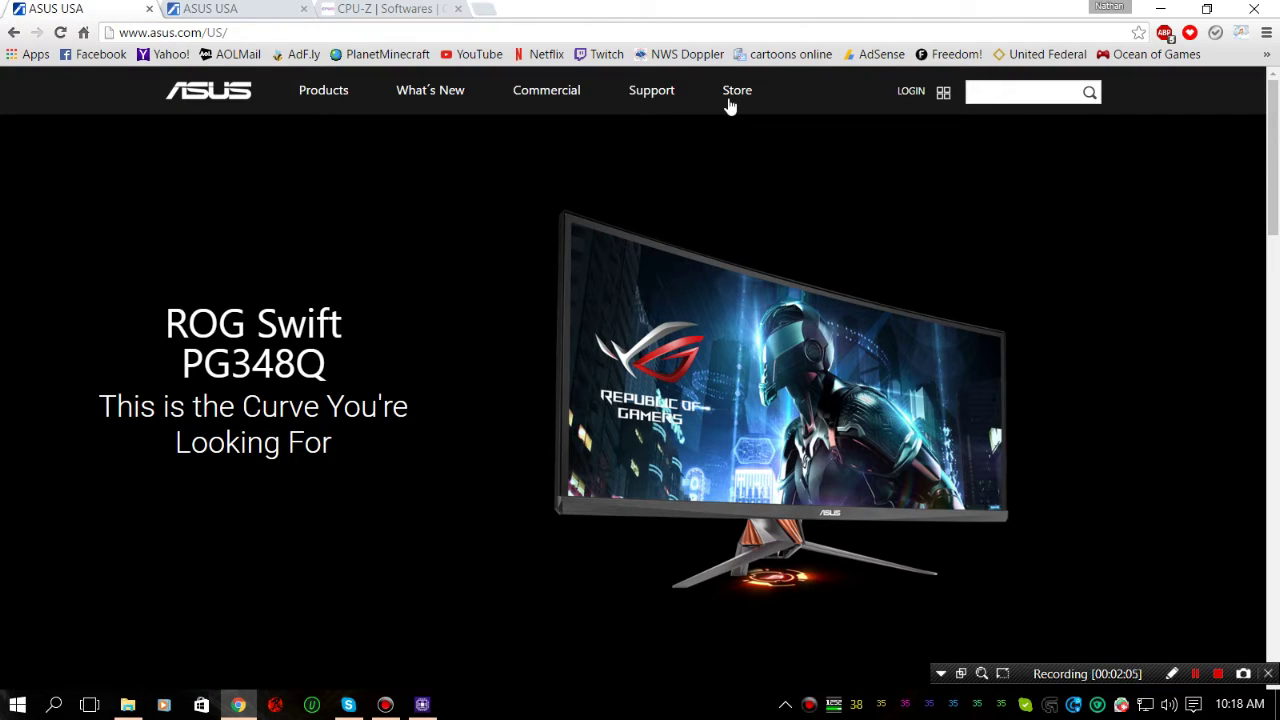
mouse_move(665, 108)
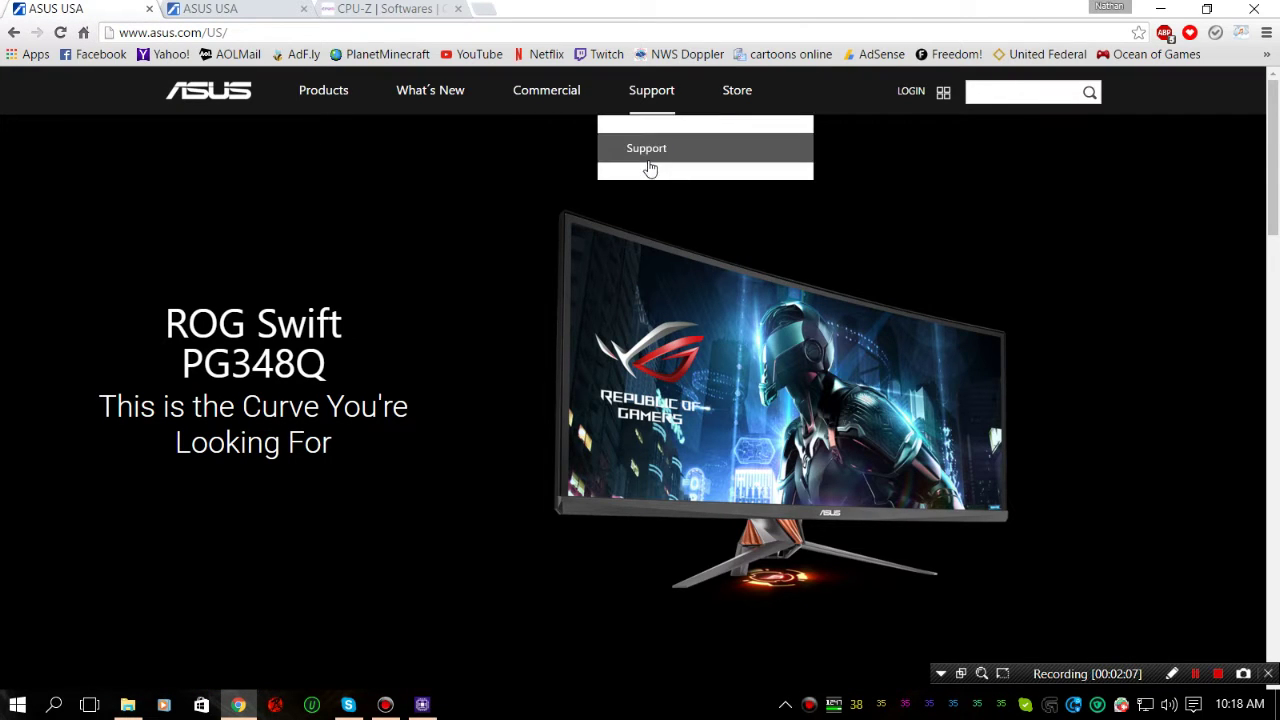
left_click(648, 150)
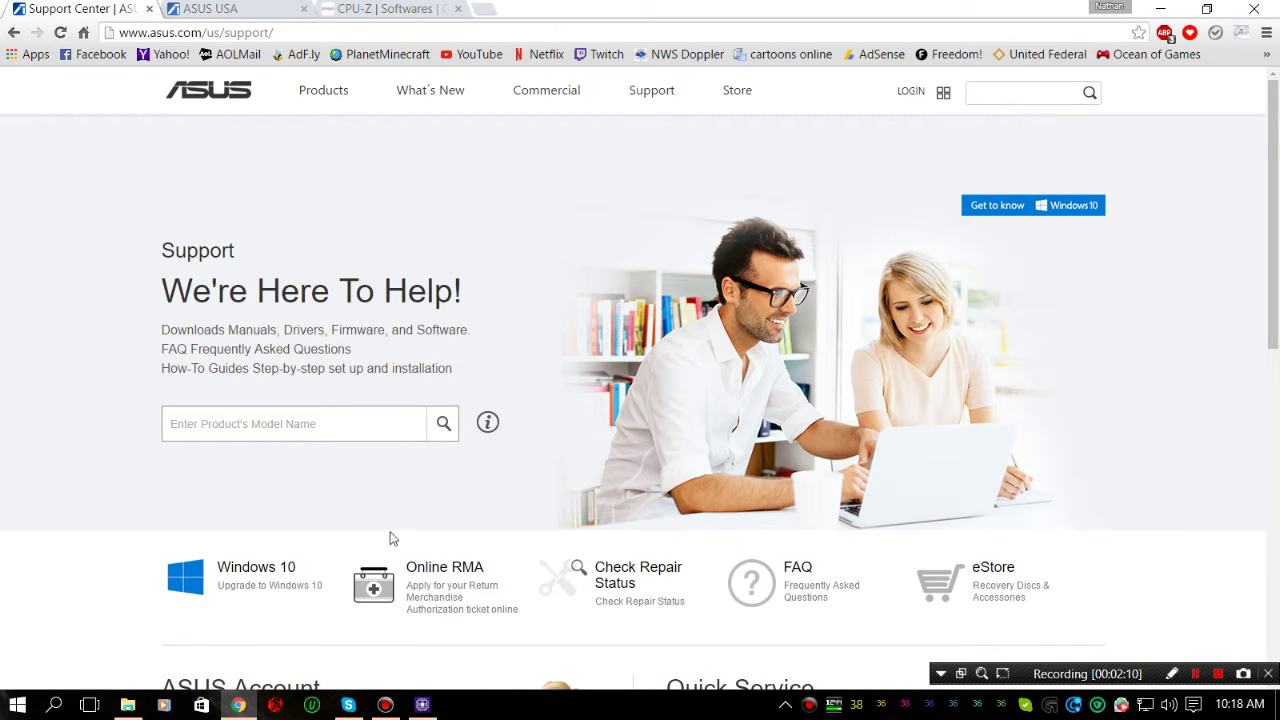
Recheck the motherboard model in CPU-Z and bring up the ASUS Driver & Tools page for the M5A78L-M/USB3 in Chrome.
left_click(422, 705)
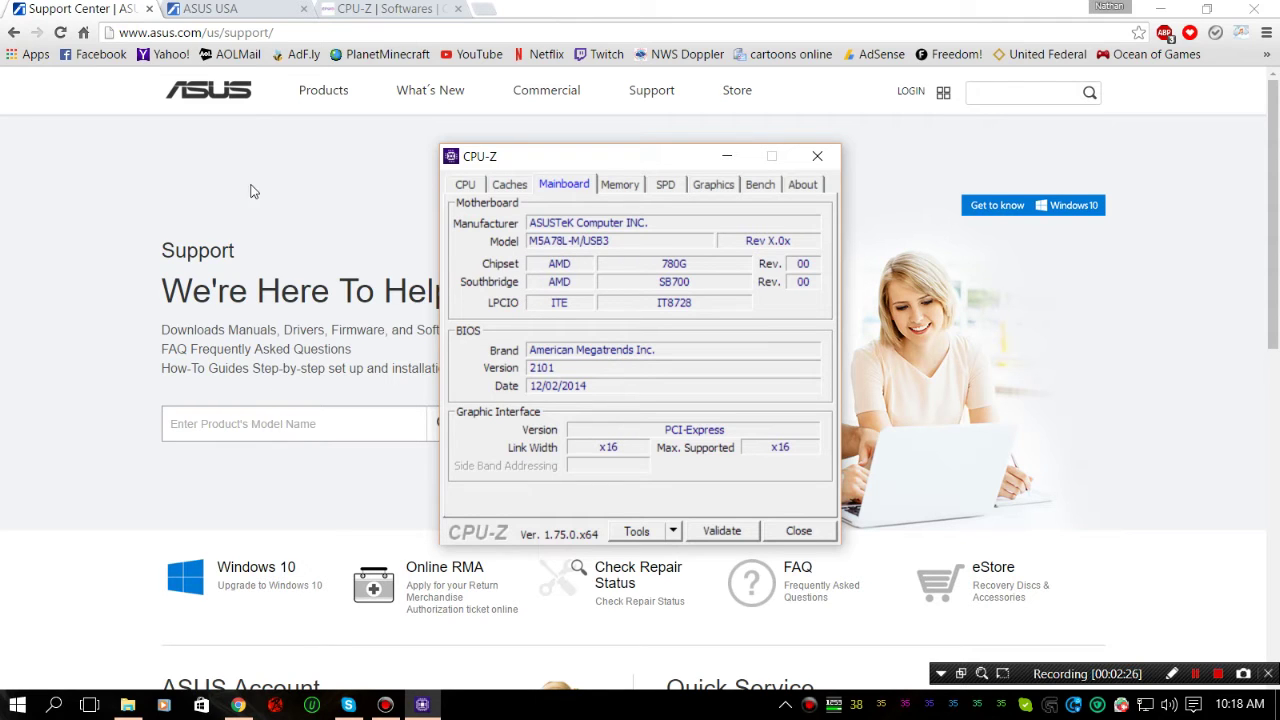
left_click(252, 414)
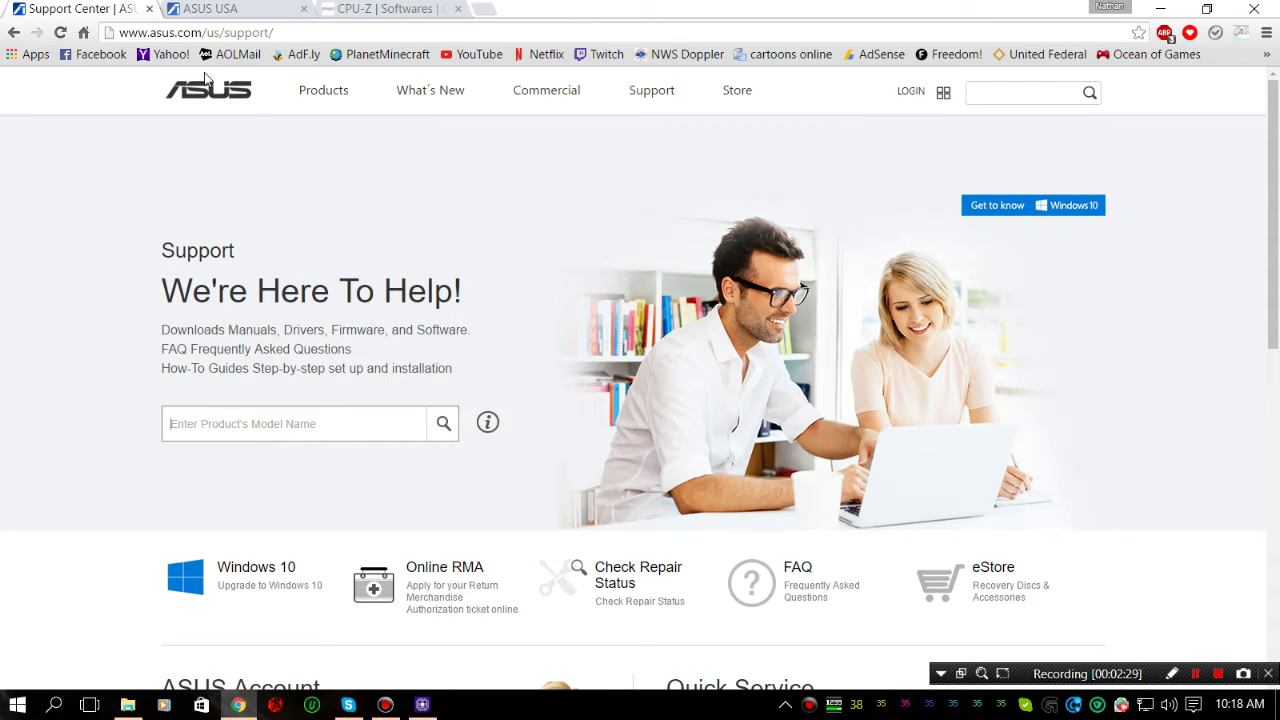
left_click(220, 18)
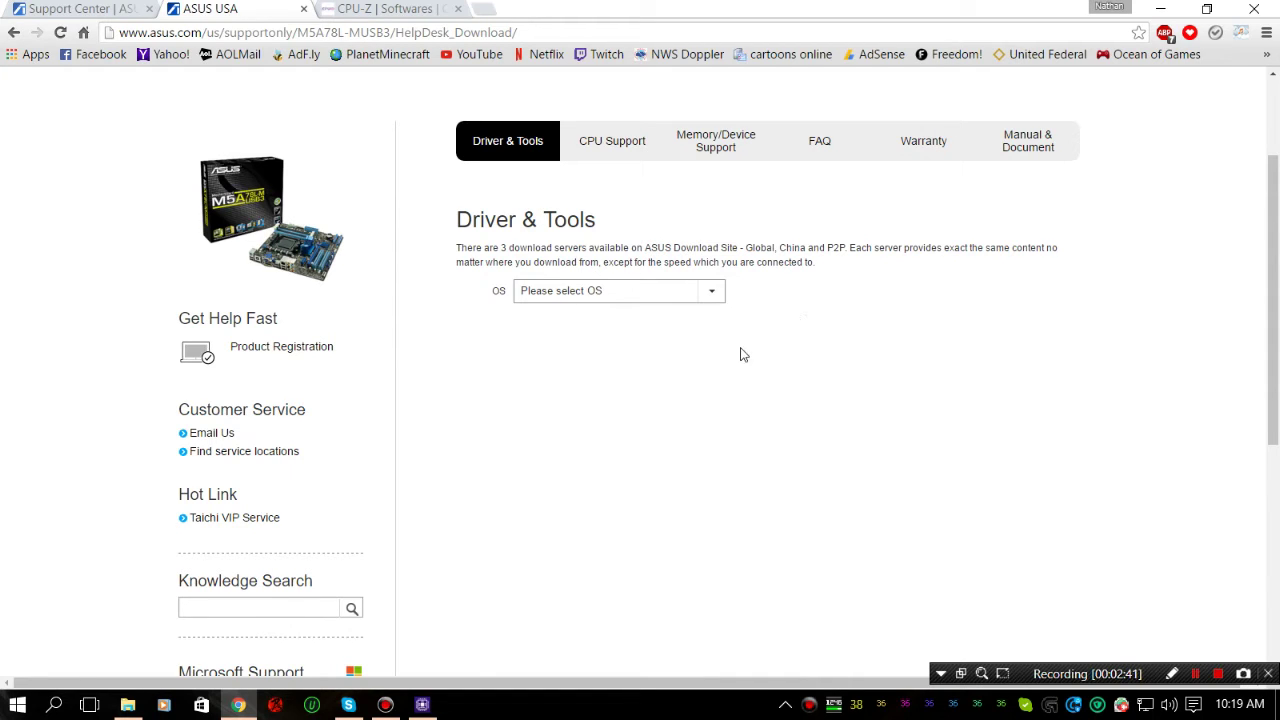
Check the Windows edition and system type in the Windows System information and close that window.
left_click(716, 296)
left_click(717, 297)
right_click(17, 710)
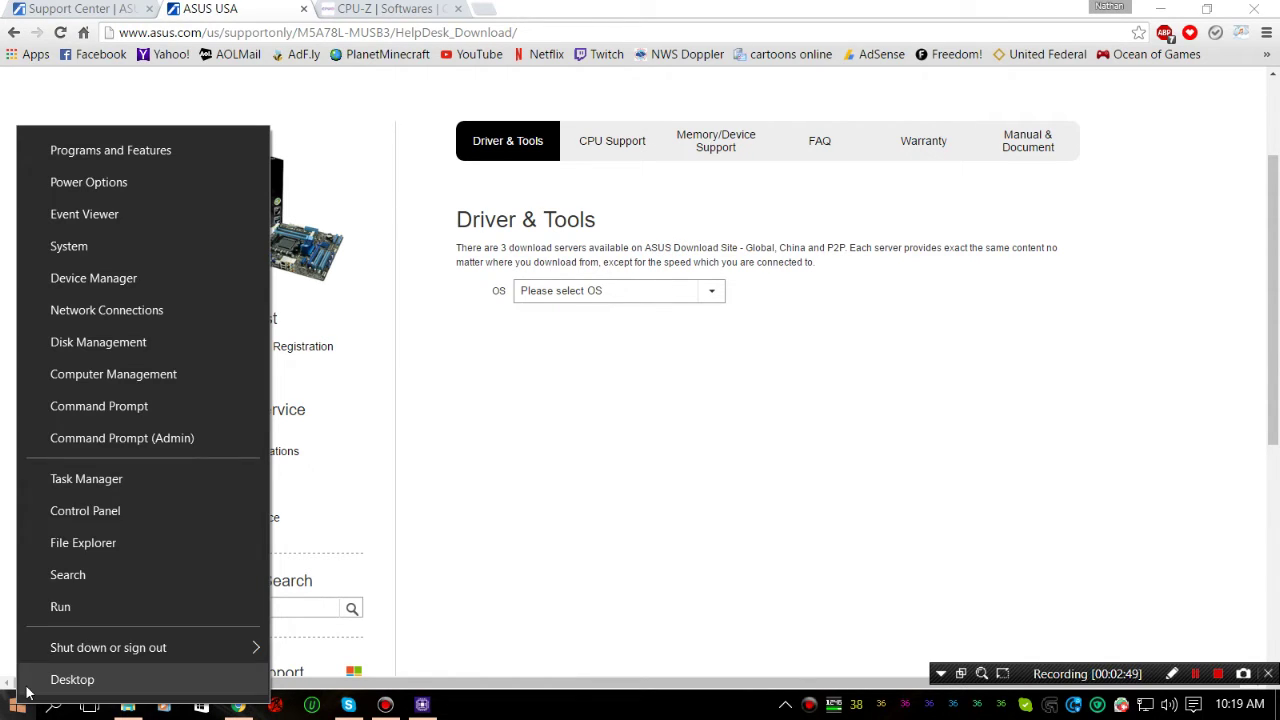
left_click(100, 243)
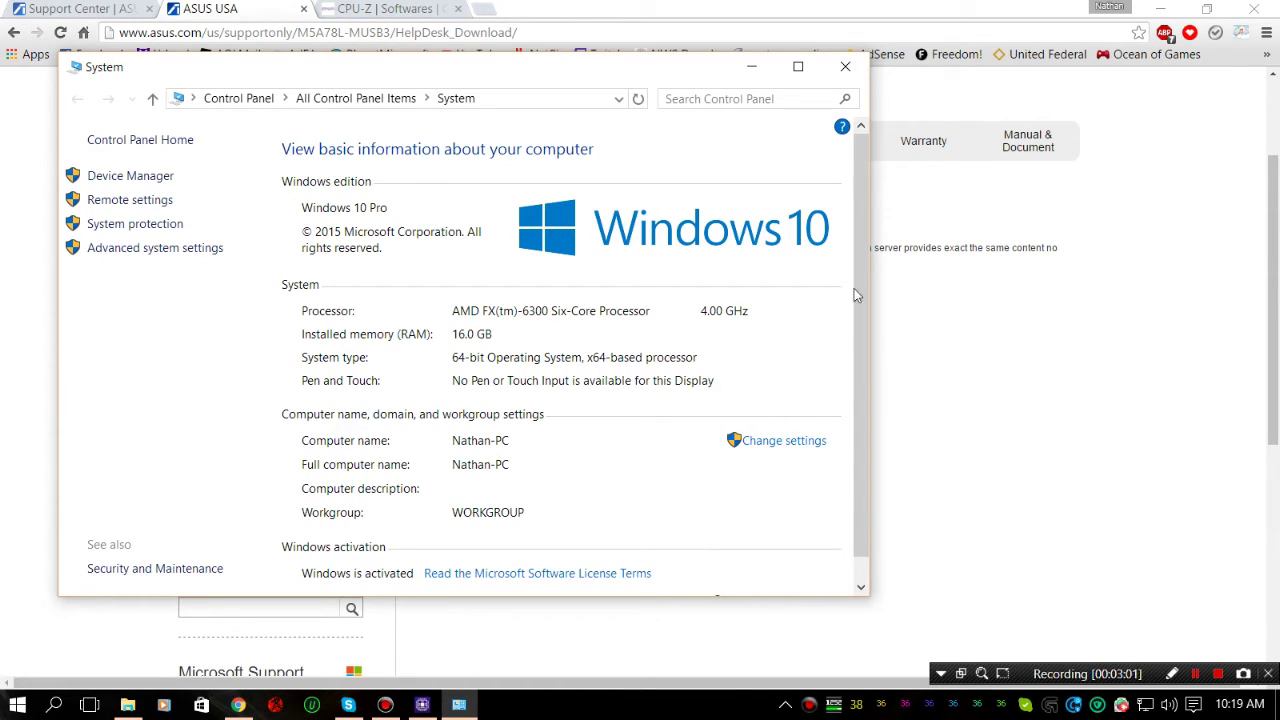
left_click(849, 66)
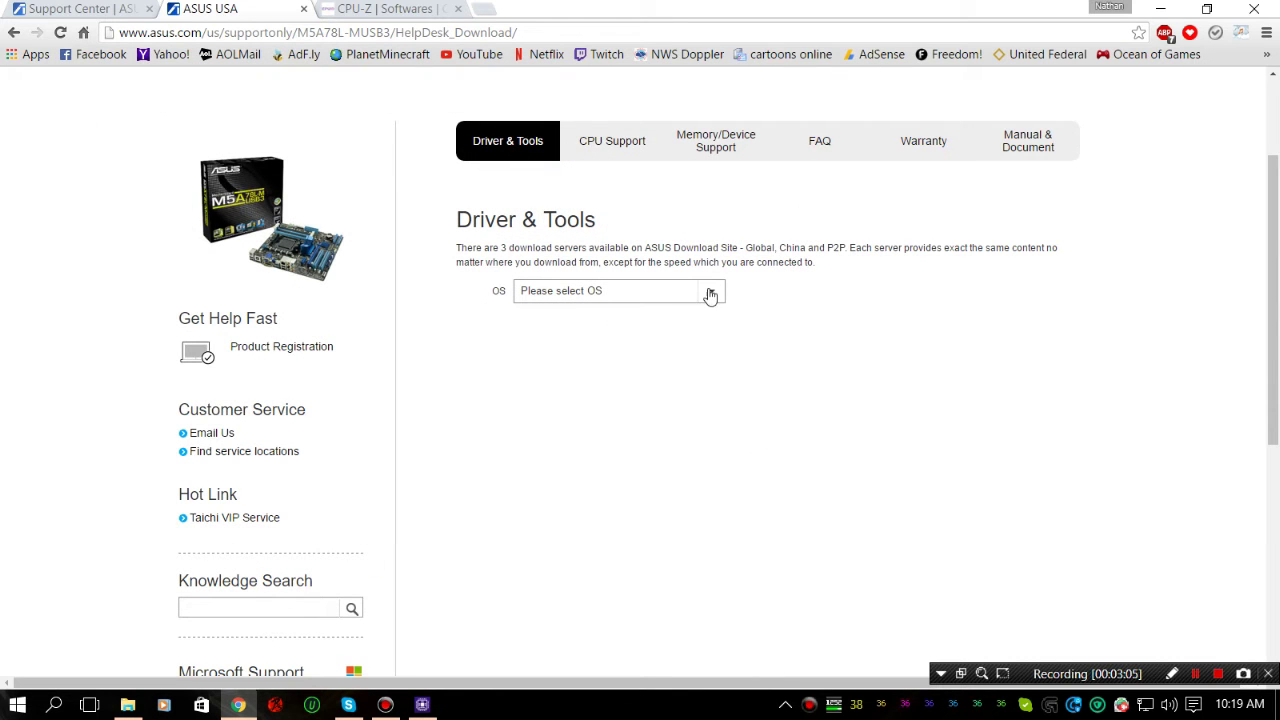
List the motherboard's driver files for Windows 10 64bit and for Windows 8.1 64bit.
left_click(710, 293)
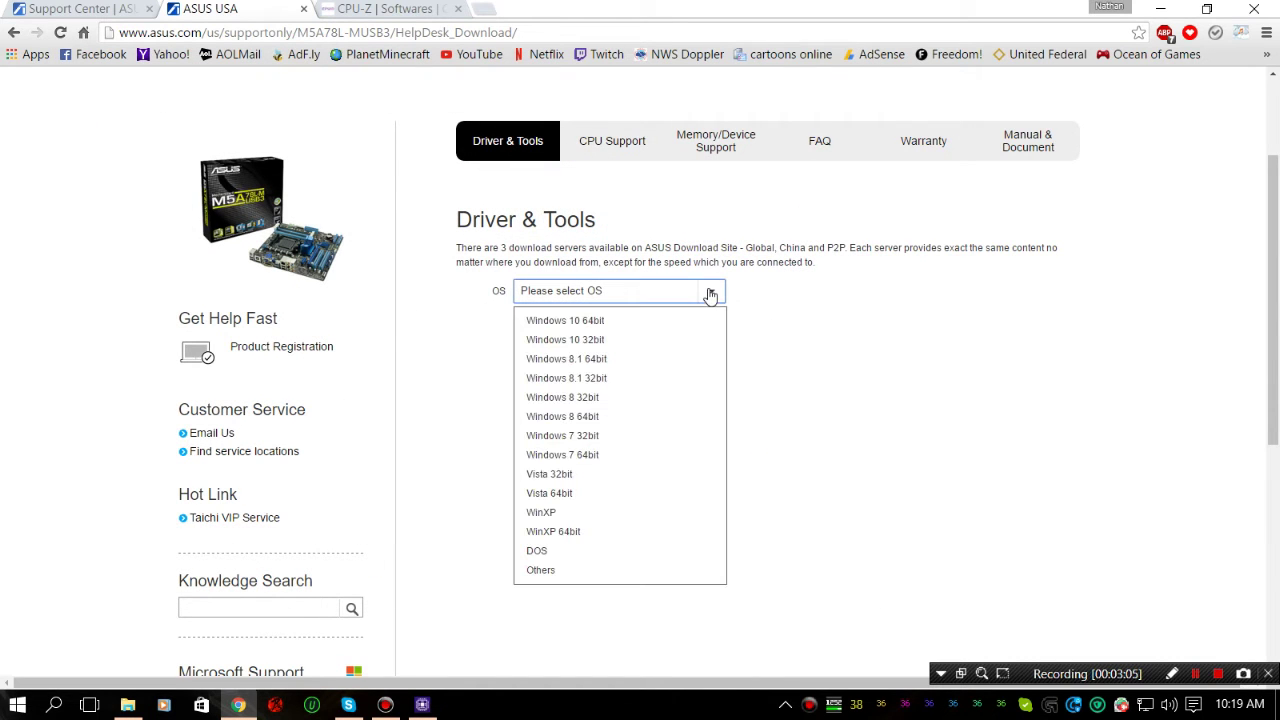
left_click(588, 322)
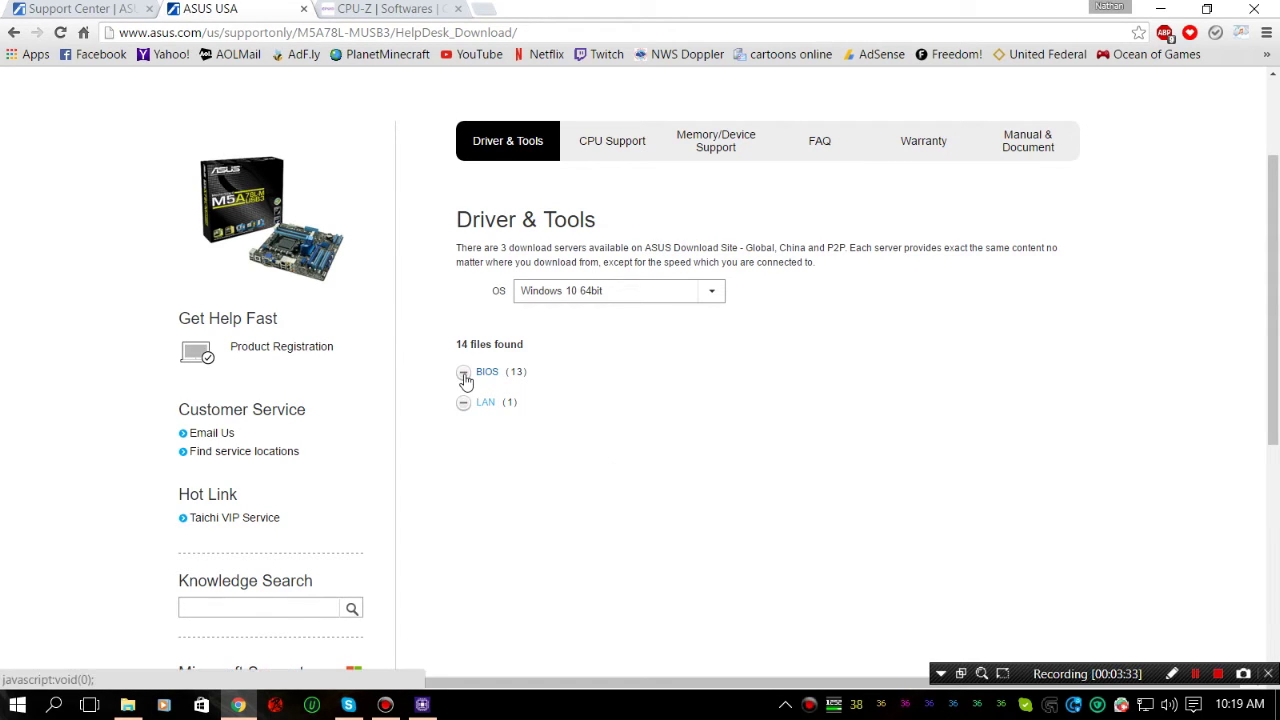
left_click(711, 300)
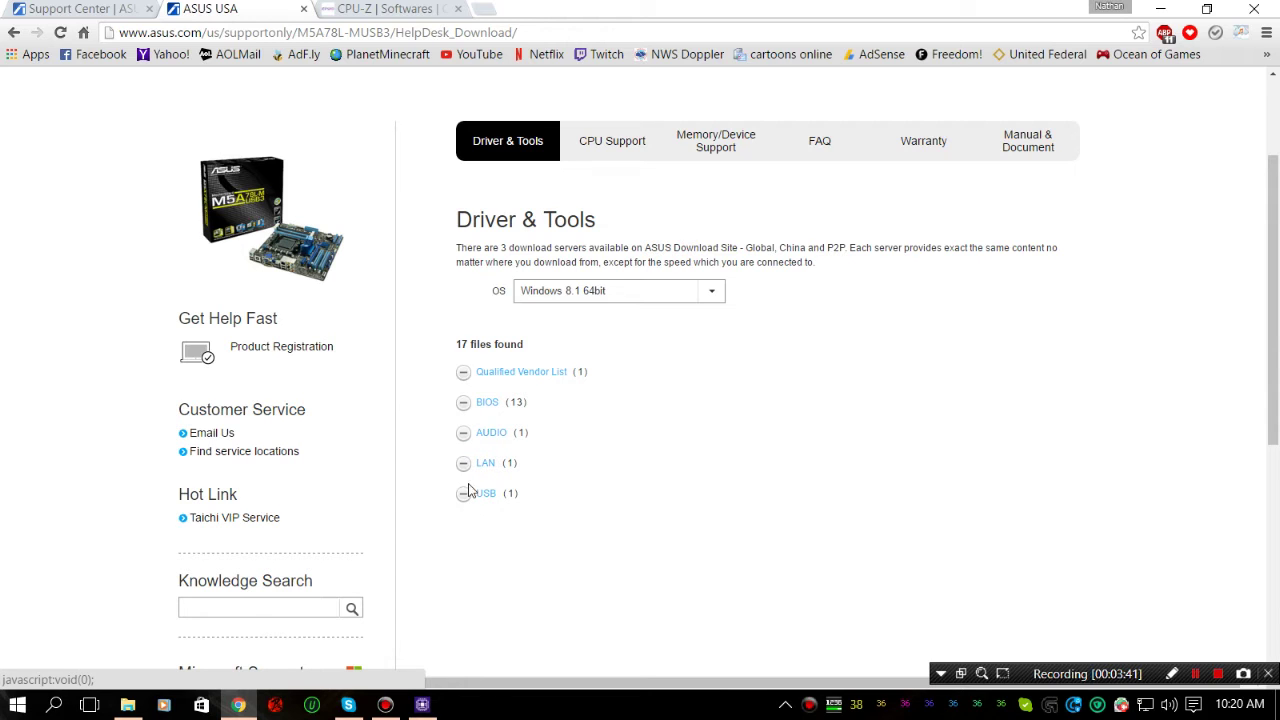
List the motherboard's driver files for Windows 8 64bit and expand the Utilities category.
left_click(712, 292)
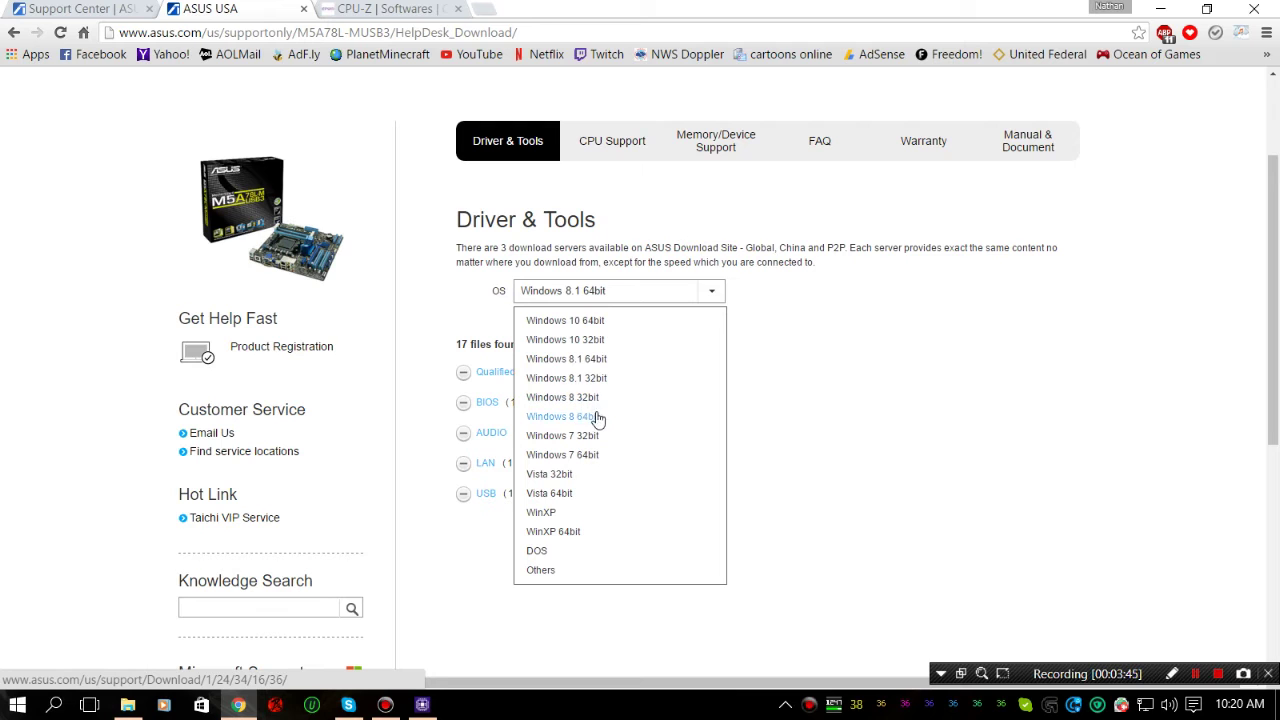
left_click(588, 419)
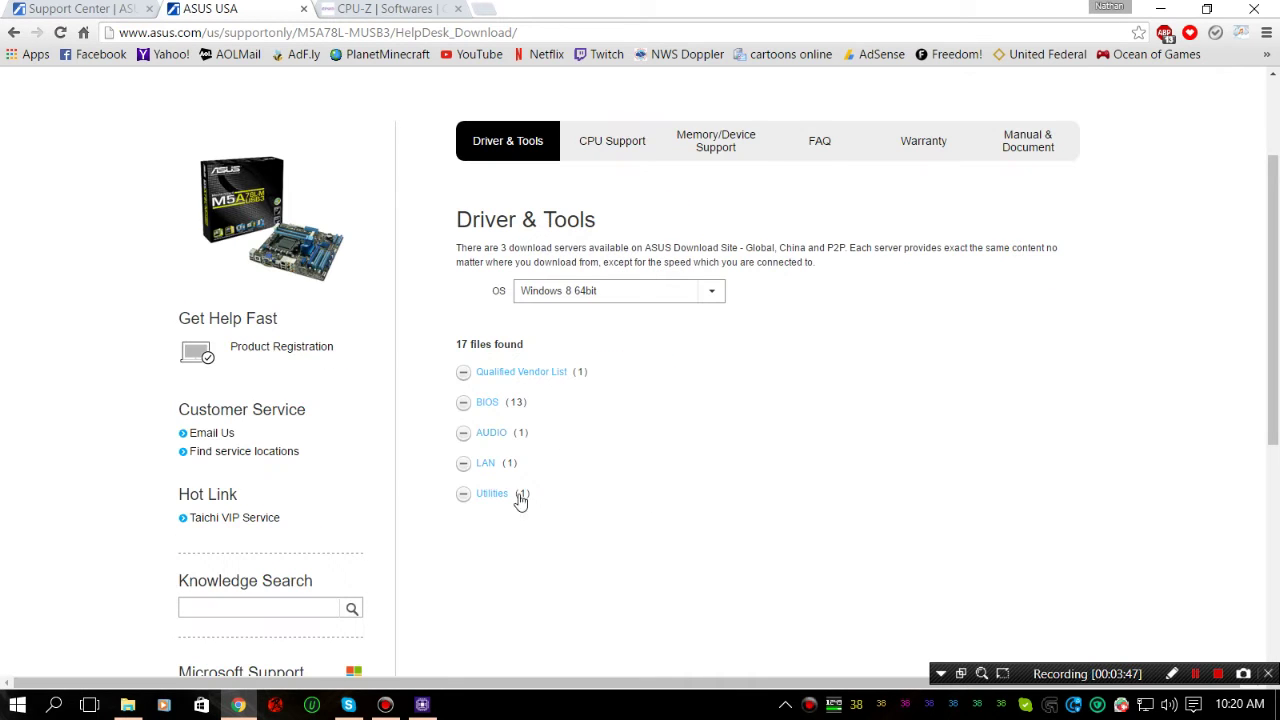
left_click(463, 494)
left_click(463, 496)
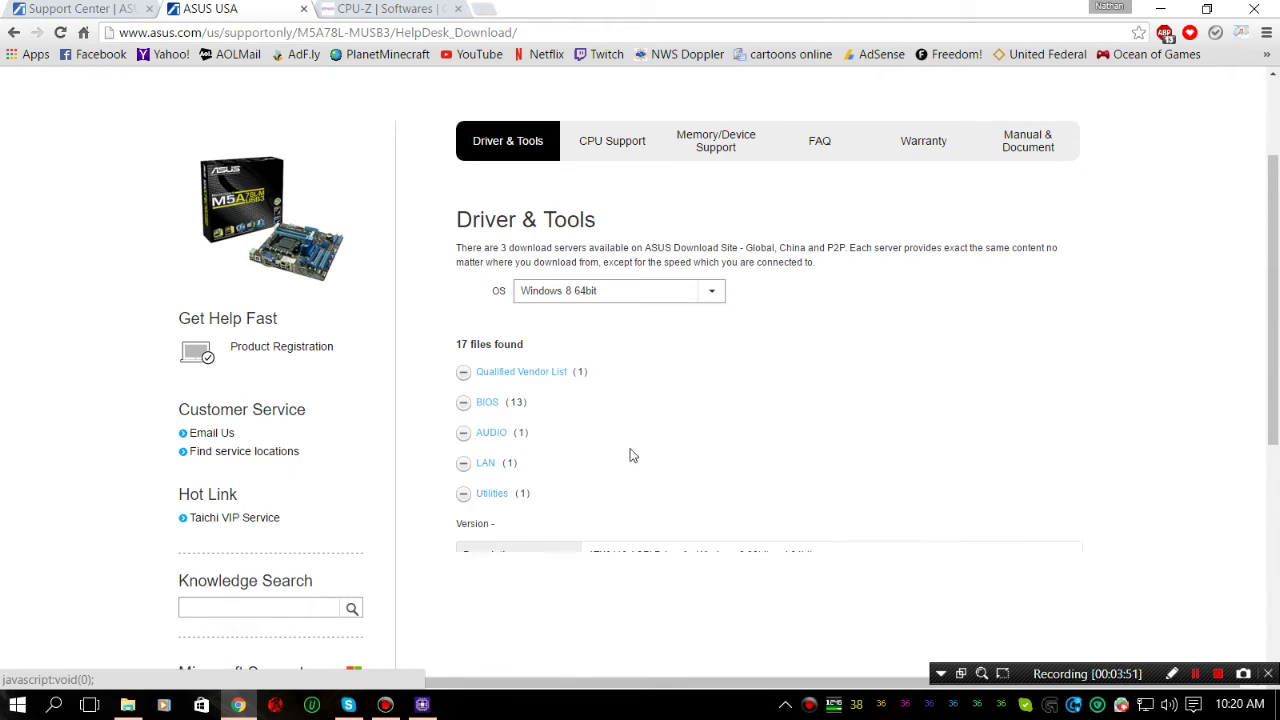
Set the download page's operating system to Windows 7 64bit and expand the Utilities category.
left_click(711, 294)
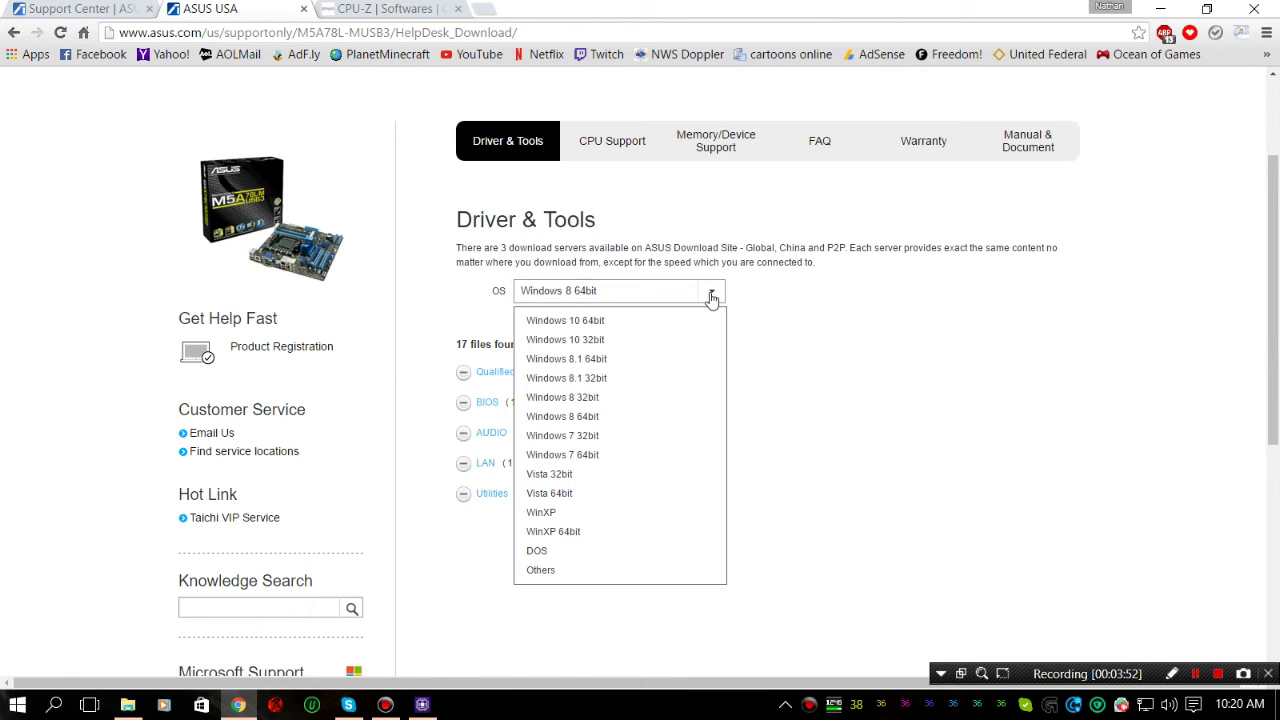
left_click(566, 458)
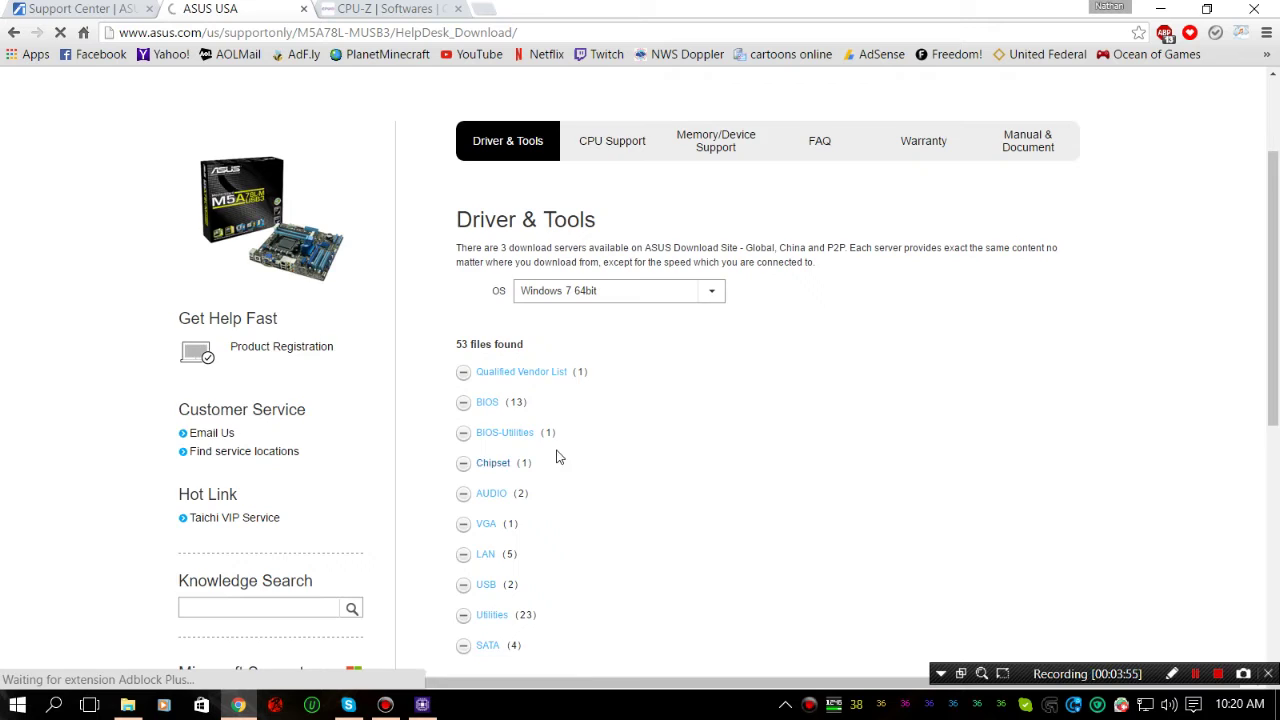
scroll(594, 451, "down", 1)
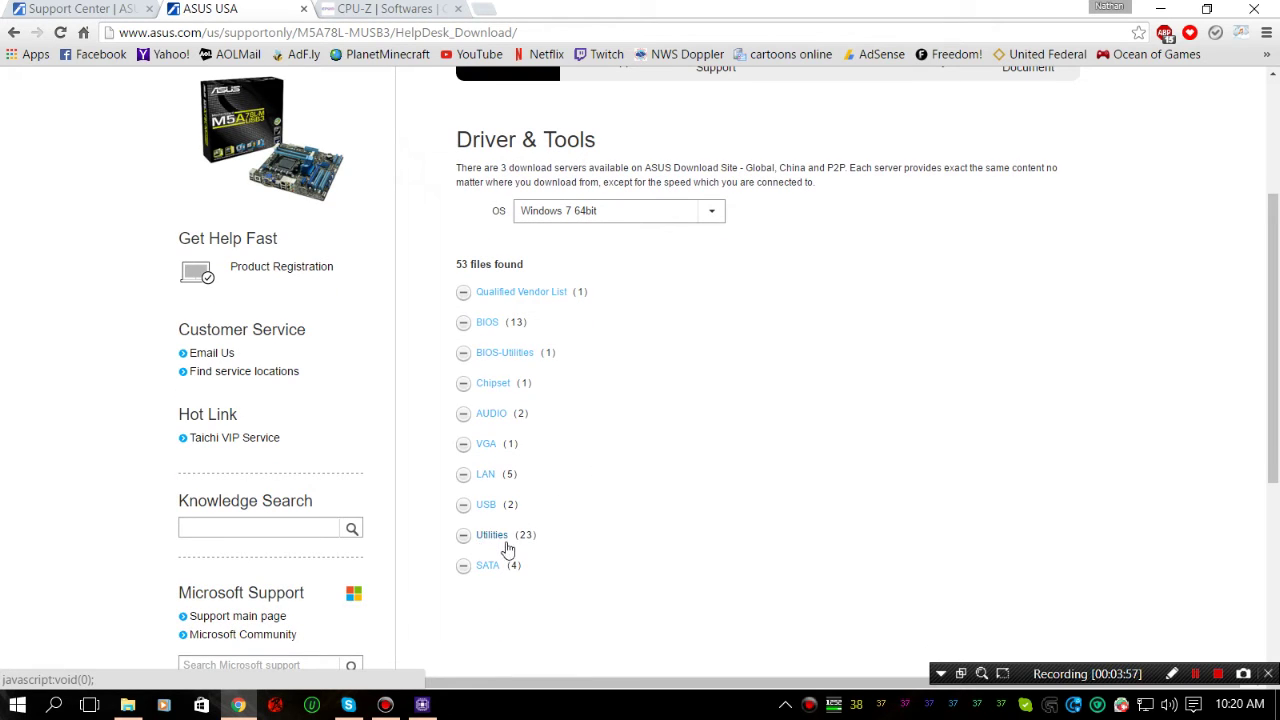
left_click(491, 540)
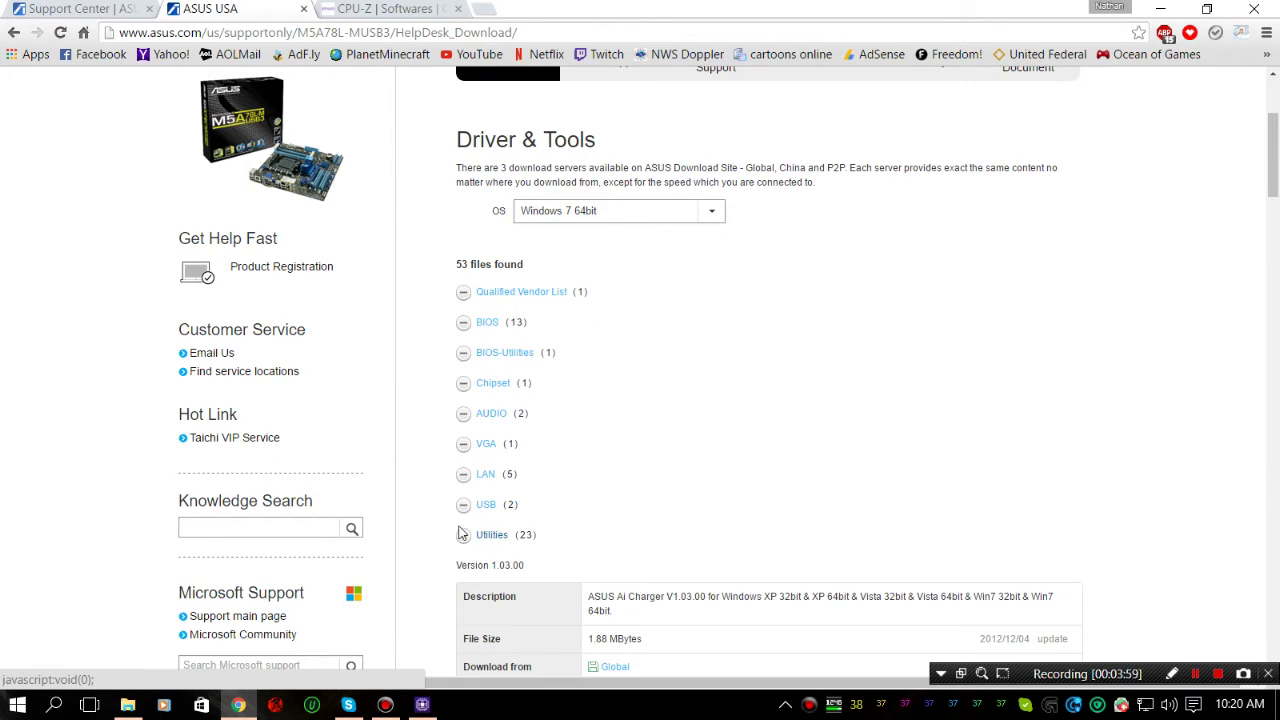
Find the ASUS EPU-4 Engine entry among the Utilities downloads and examine its description and version.
scroll(514, 545, "down", 1)
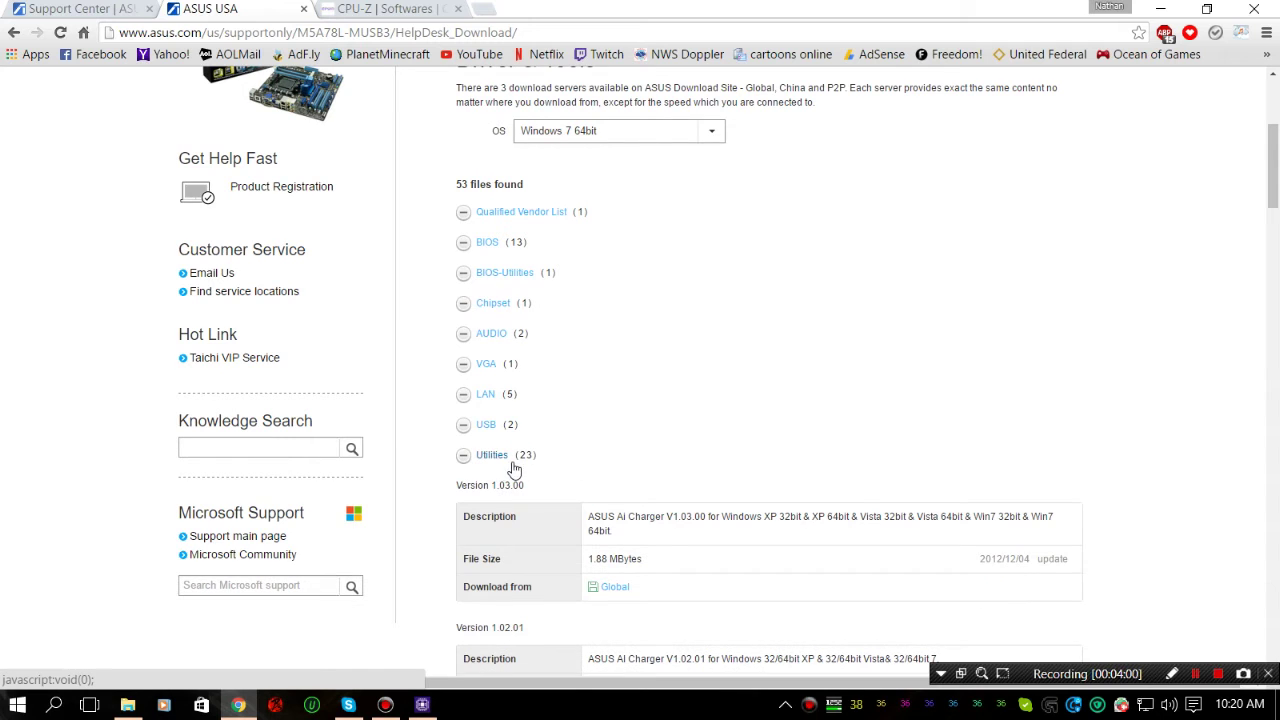
scroll(569, 505, "down", 2)
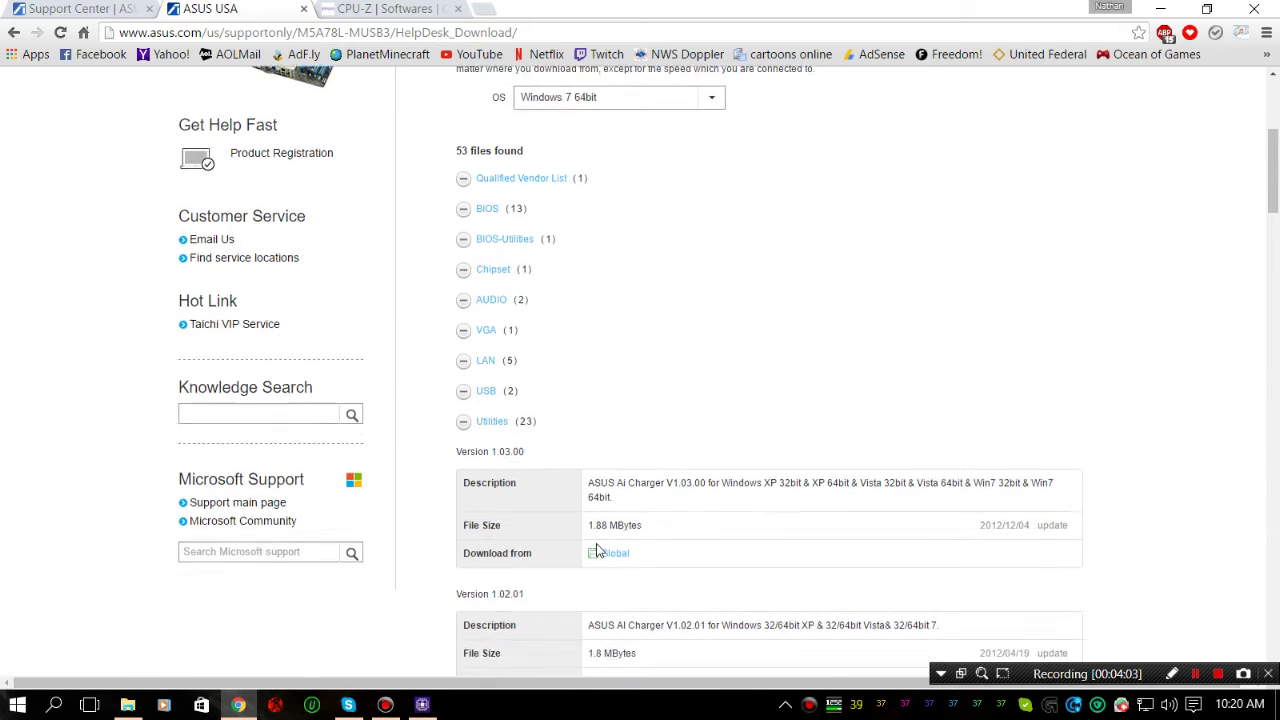
scroll(615, 484, "down", 1)
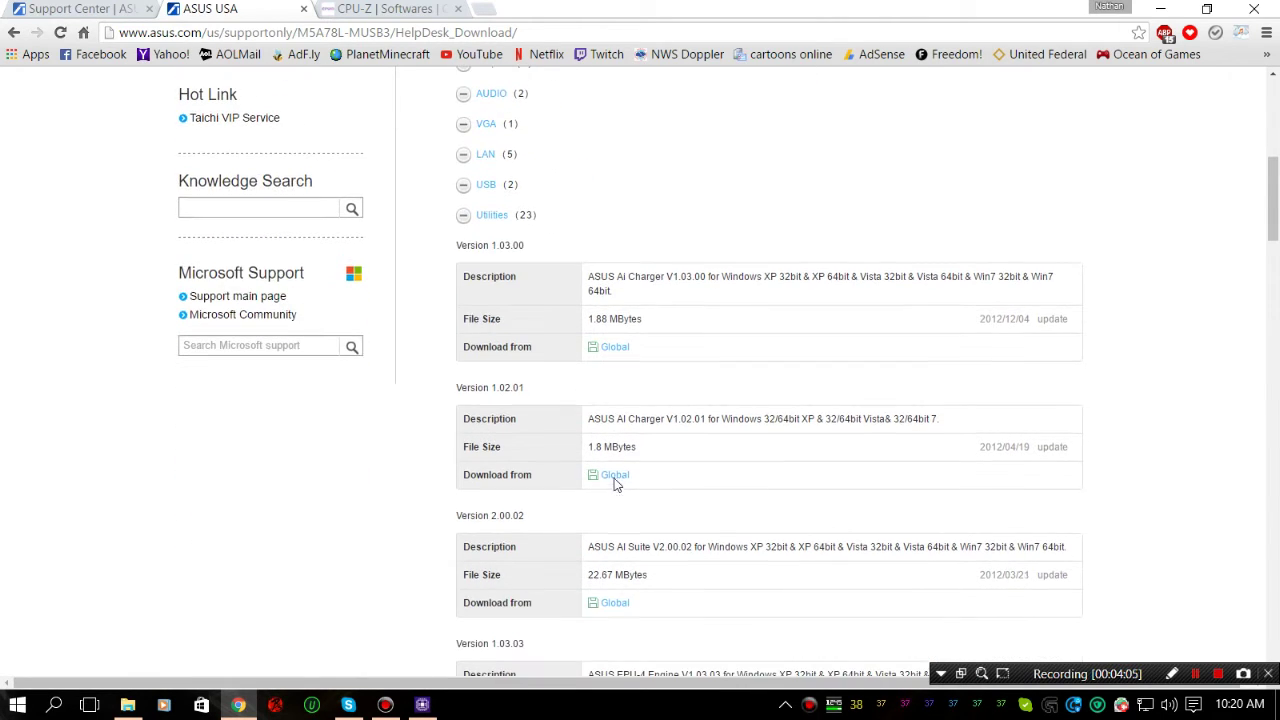
scroll(700, 316, "down", 3)
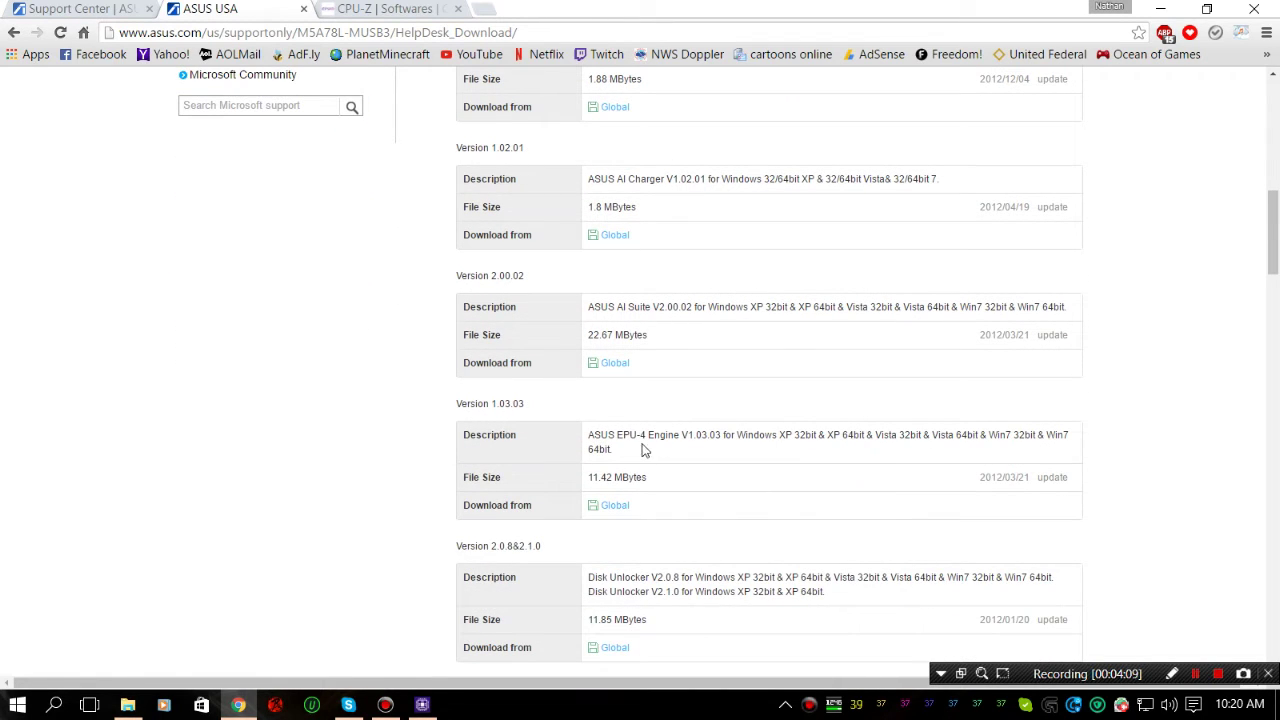
left_click_drag(601, 440, 683, 427)
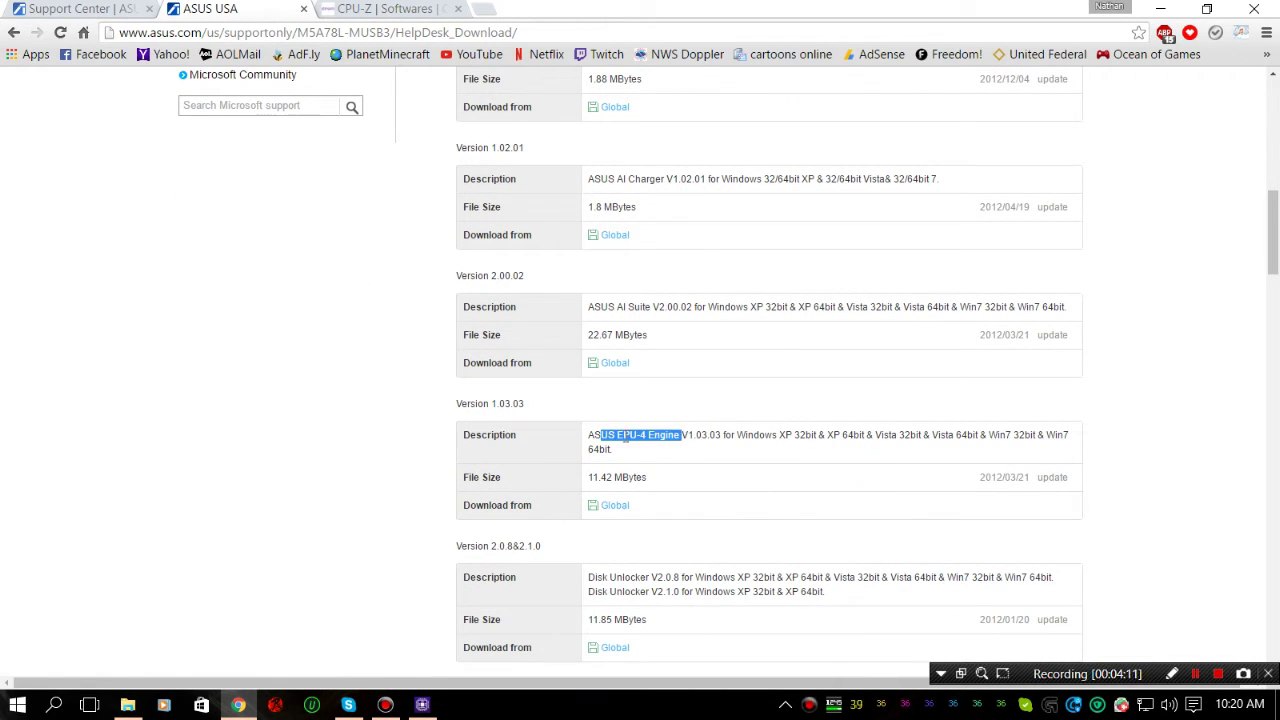
left_click(685, 440)
left_click_drag(703, 436, 727, 435)
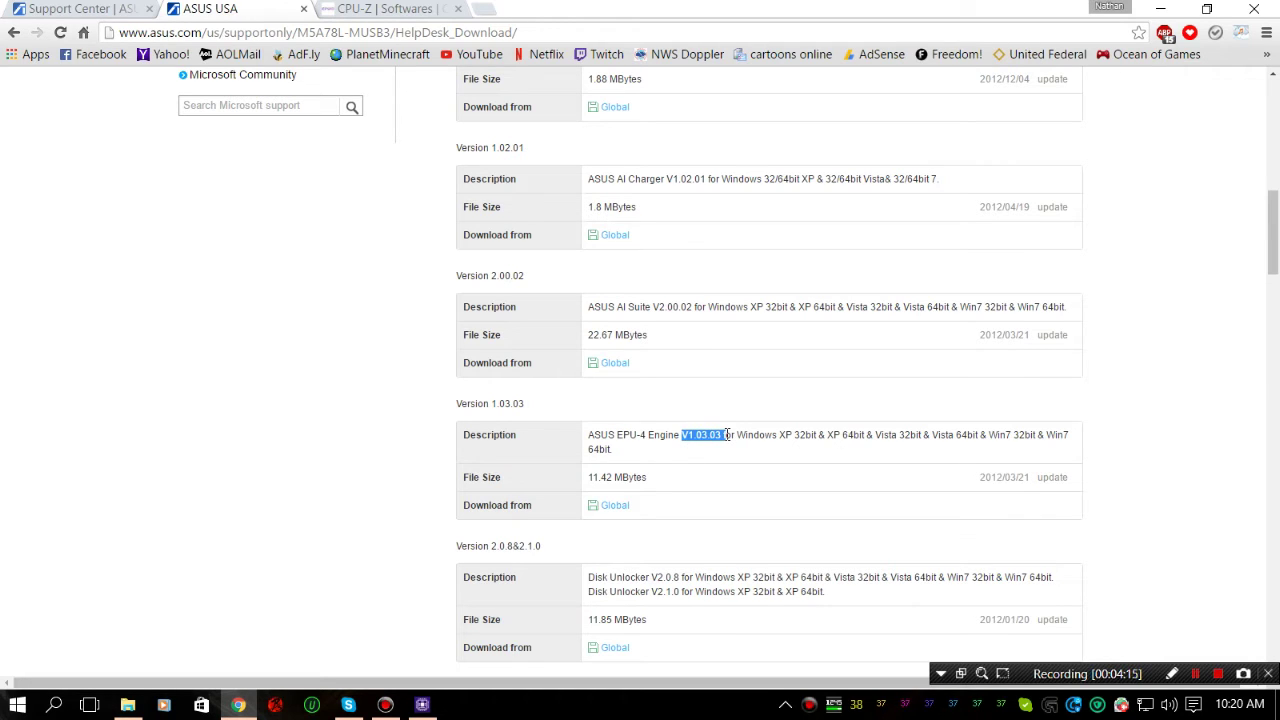
left_click(693, 433)
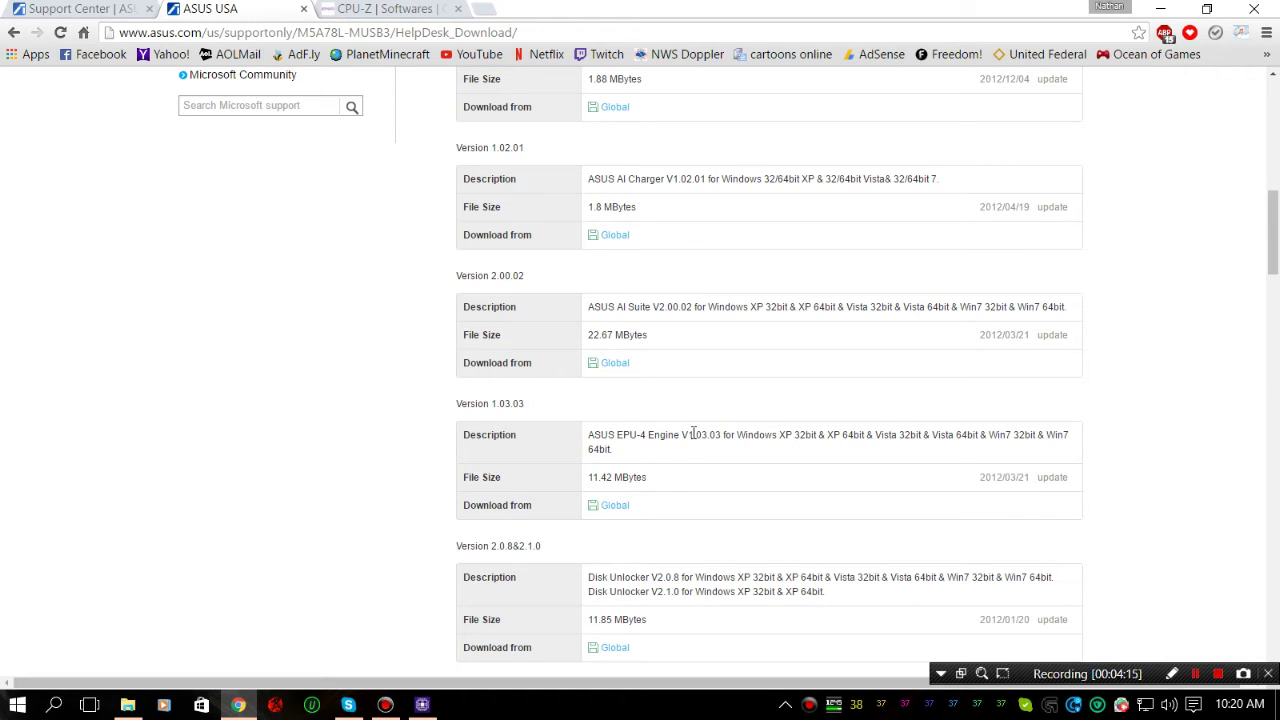
left_click(669, 478)
Download ASUS EPU-4 Engine V1.03.03 from the Global server and open the downloaded zip archive.
left_click(610, 505)
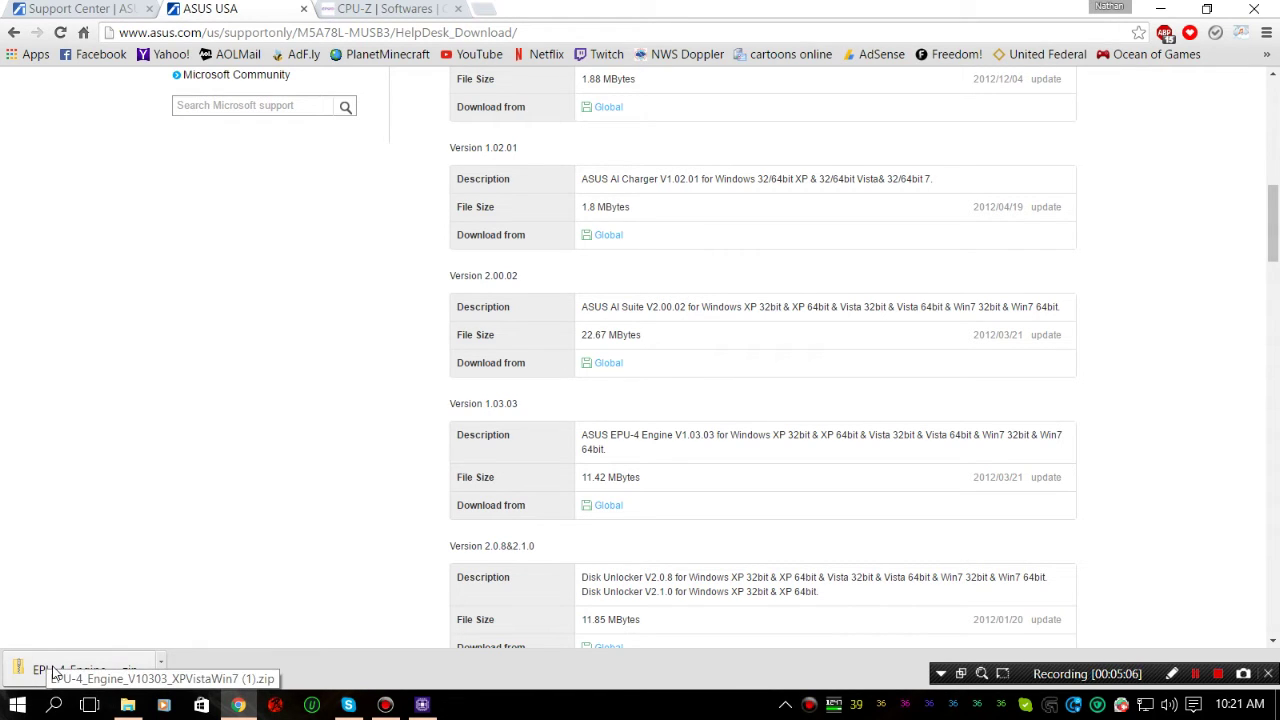
left_click(55, 671)
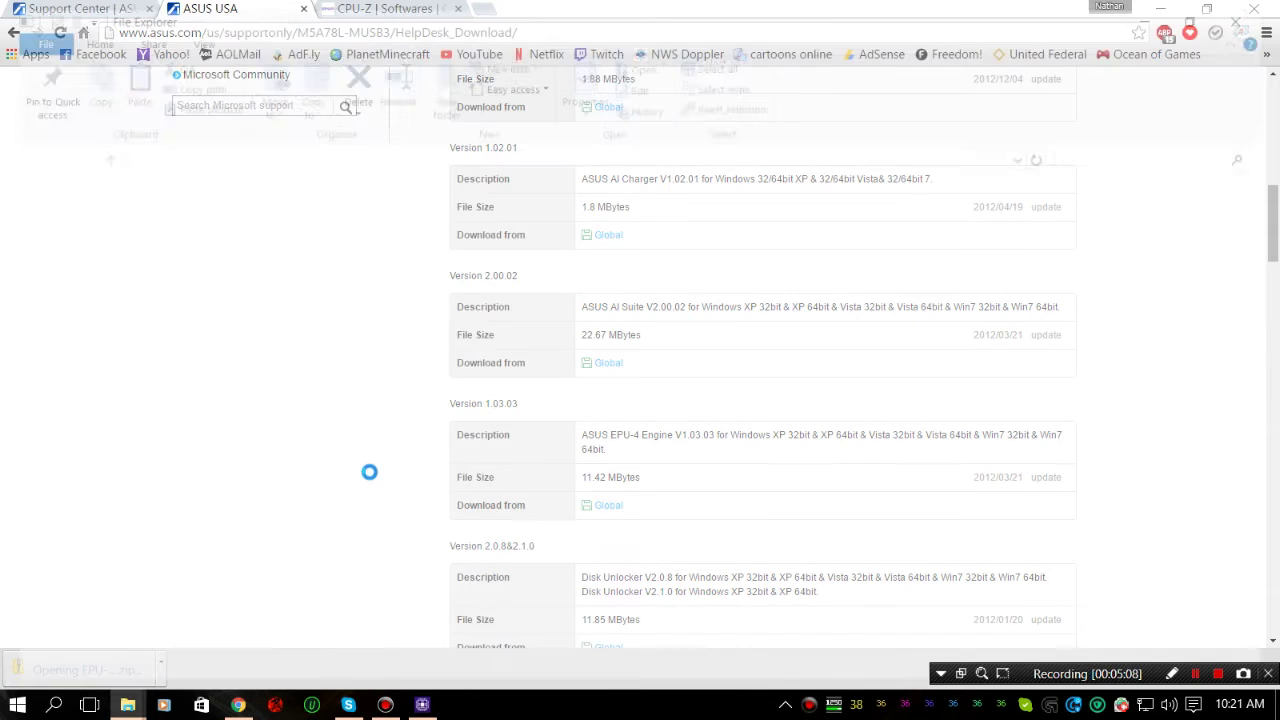
double_click(262, 218)
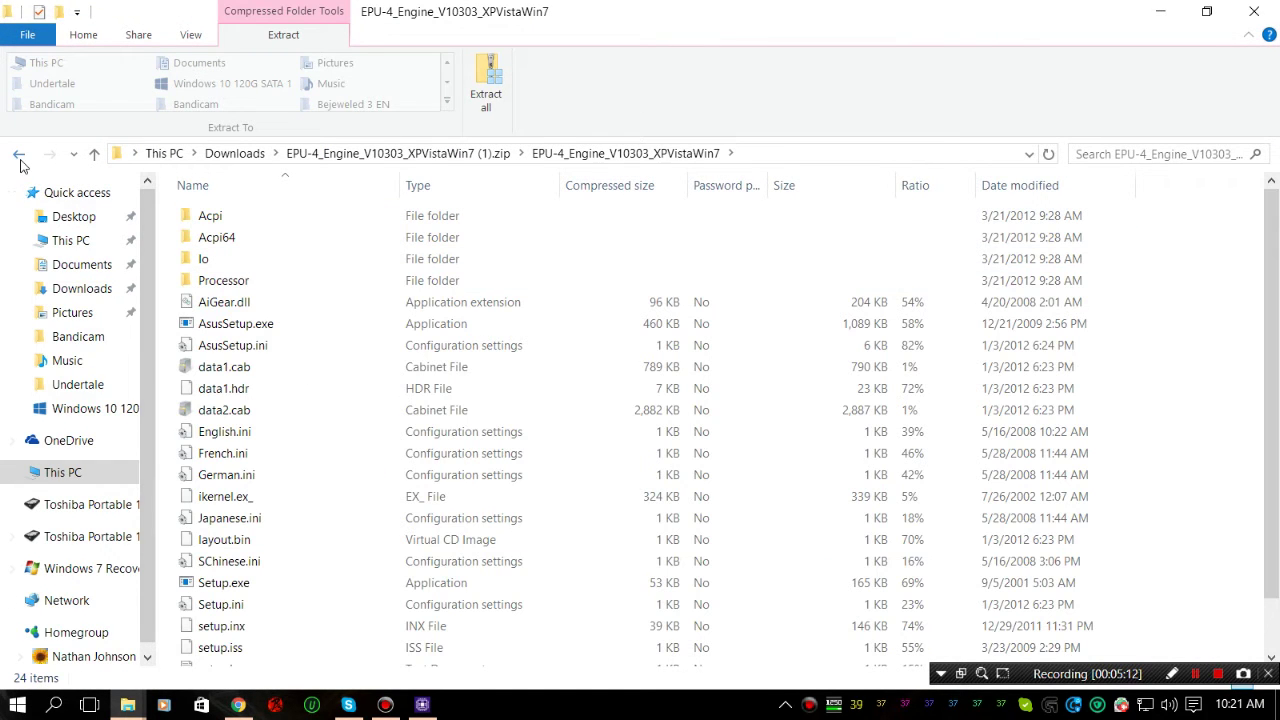
left_click(20, 163)
right_click(230, 220)
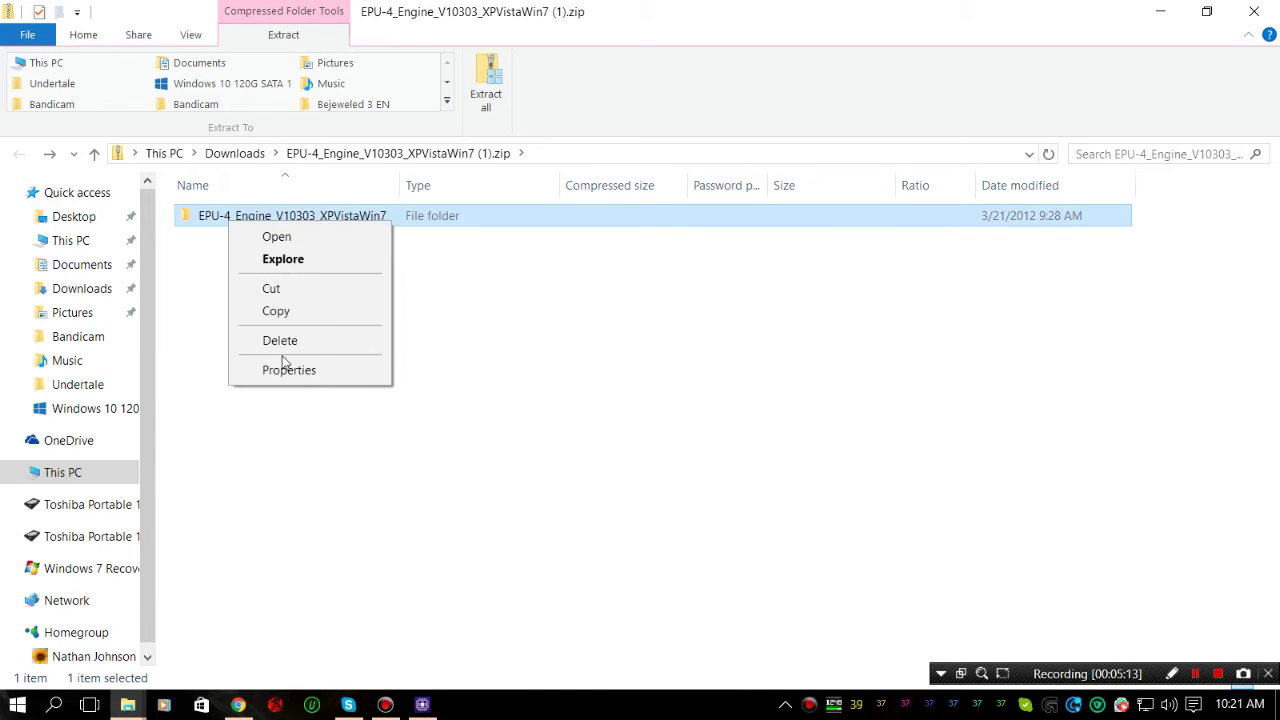
left_click(218, 226)
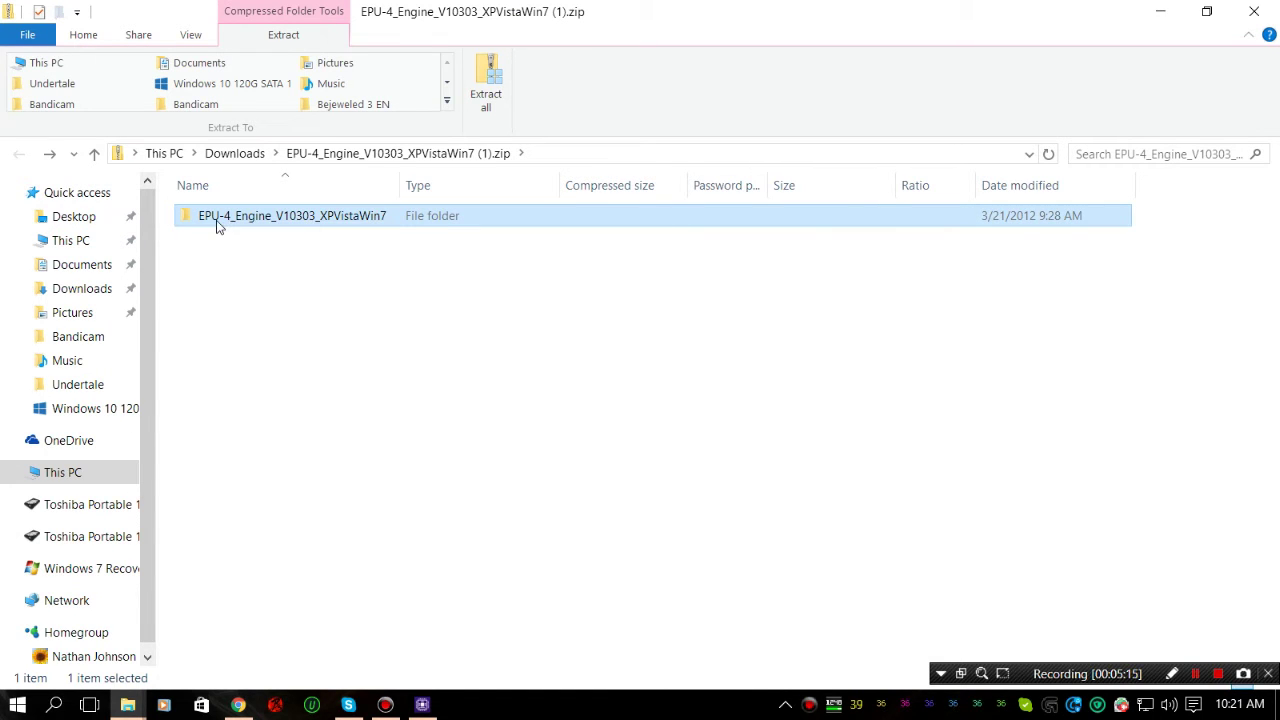
Extract EPU-4_Engine_V10303_XPVistaWin7 (1).zip within the Downloads folder and open the extracted EPU-4_Engine_V10303_XPVistaWin7 folder.
left_click(232, 156)
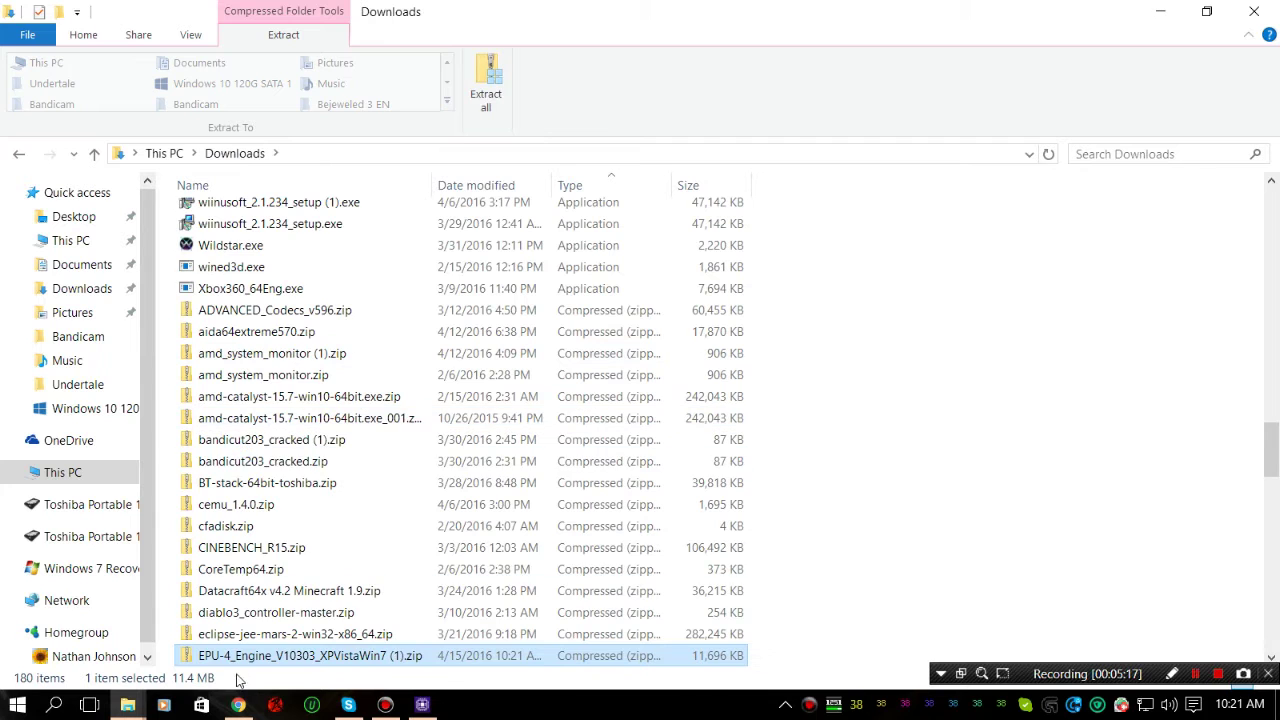
right_click(237, 656)
mouse_move(338, 190)
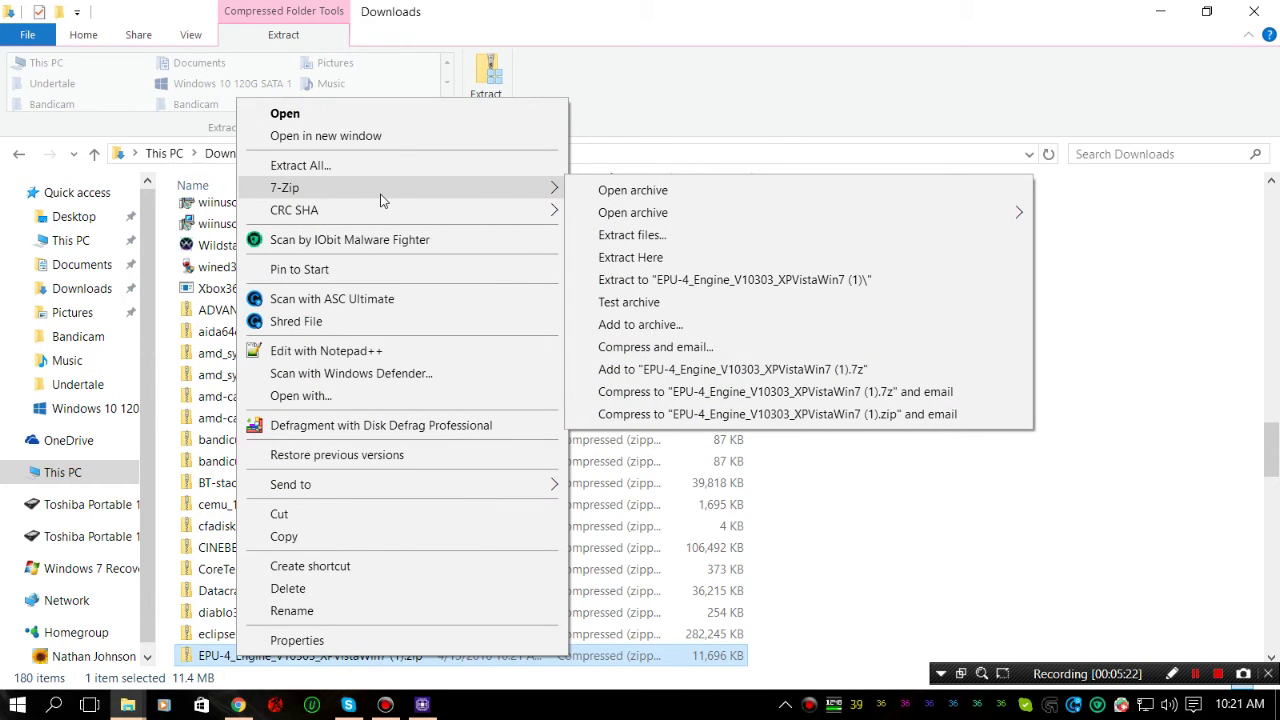
left_click(375, 167)
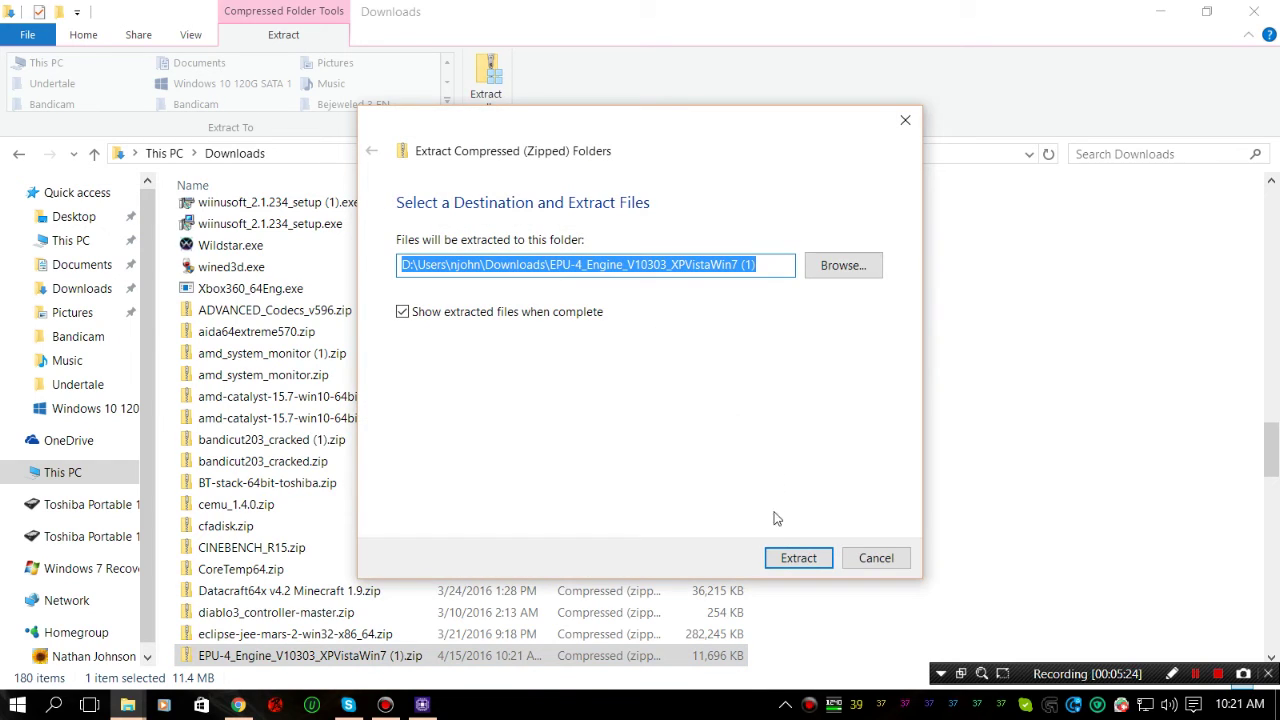
left_click(787, 566)
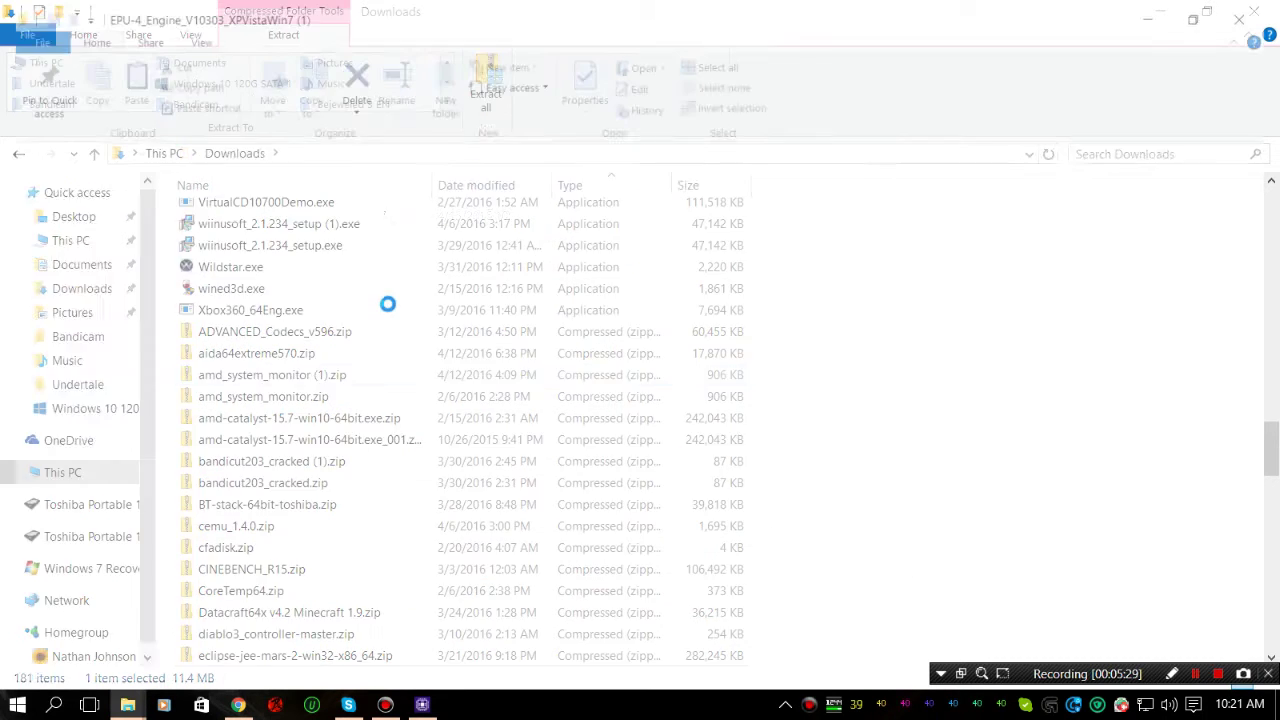
double_click(349, 216)
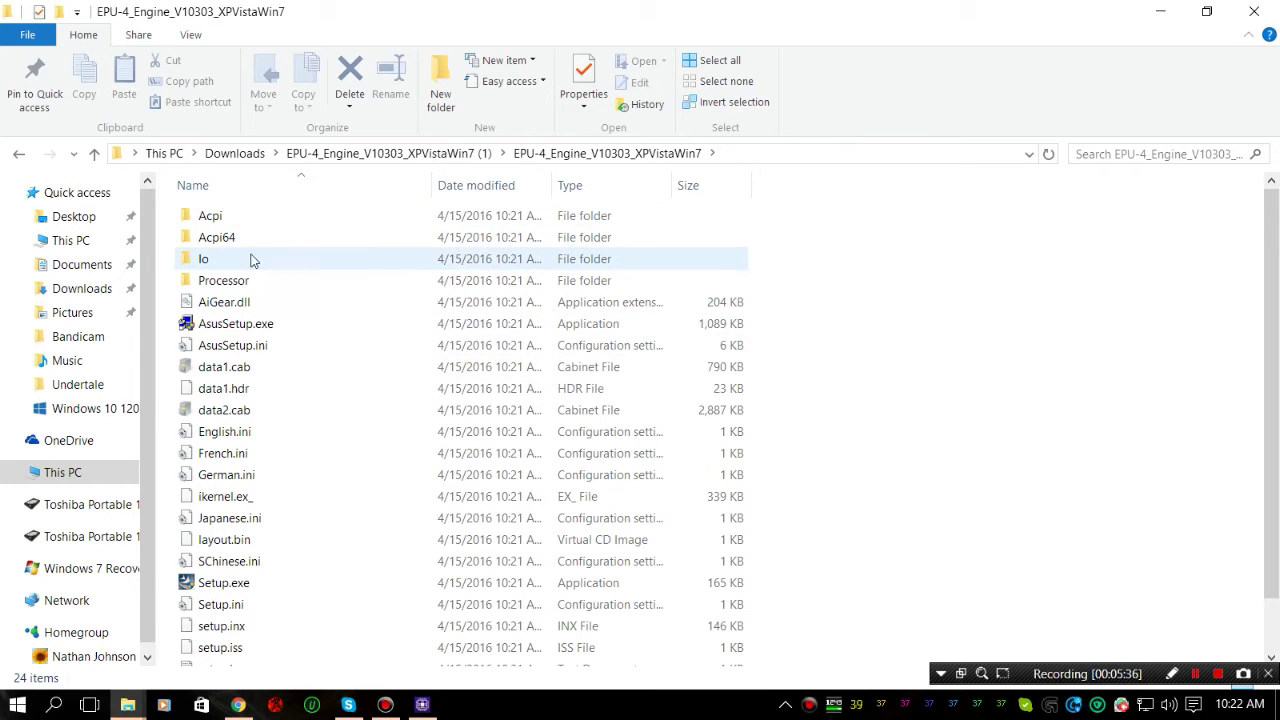
Try to install EPU-4 Engine by running Setup.exe with the default destination C:\Program Files (x86)\ASUS\EPU-4 Engine.
scroll(318, 366, "down", 1)
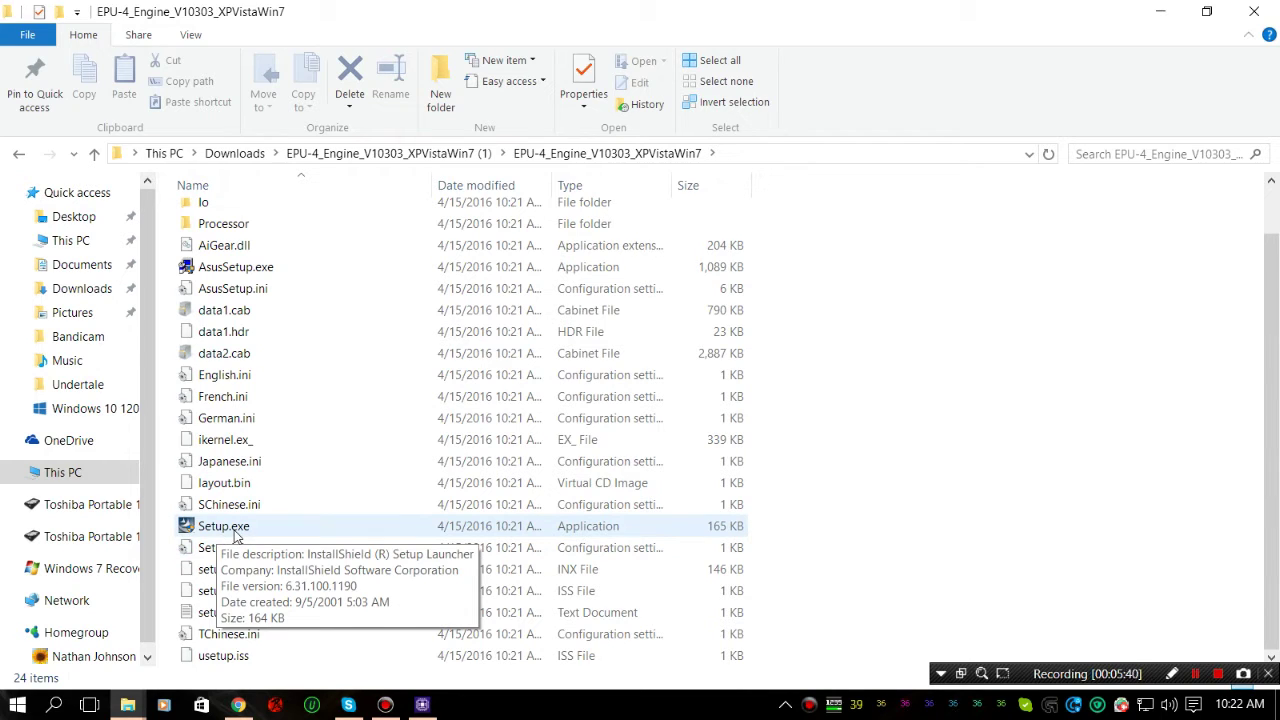
right_click(234, 537)
left_click(289, 484)
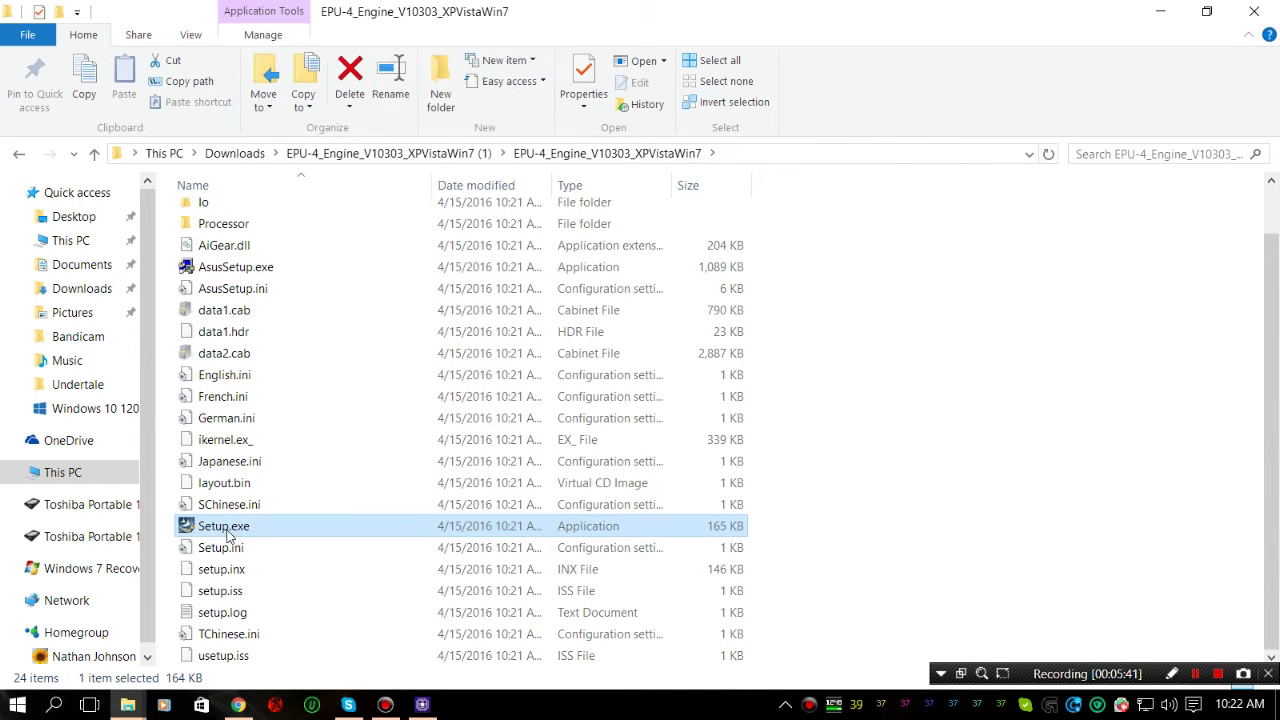
left_click(305, 530)
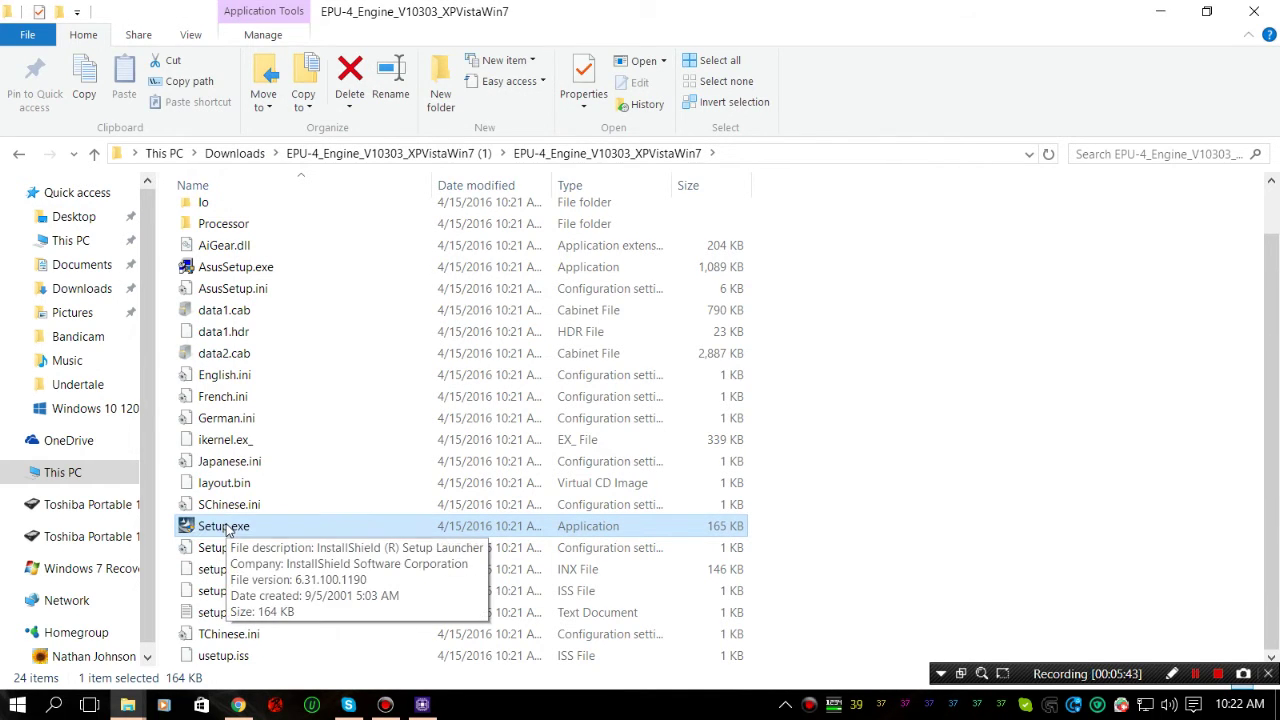
double_click(226, 527)
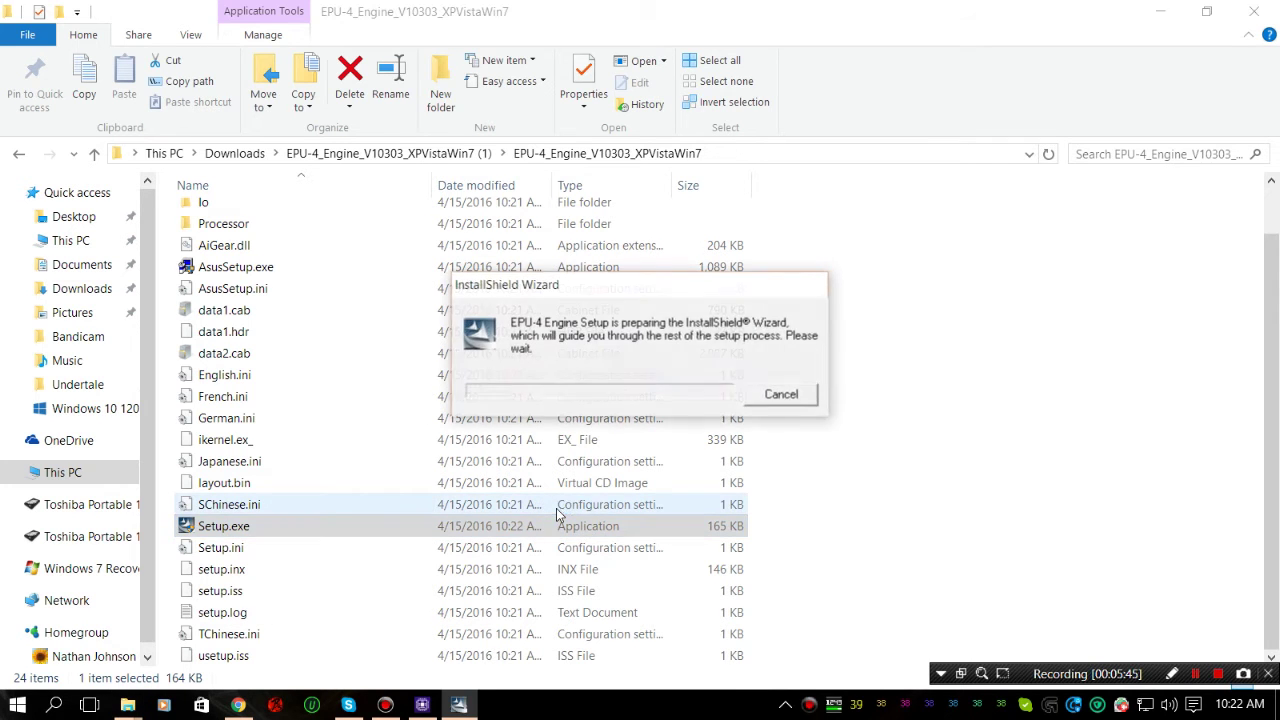
left_click(746, 526)
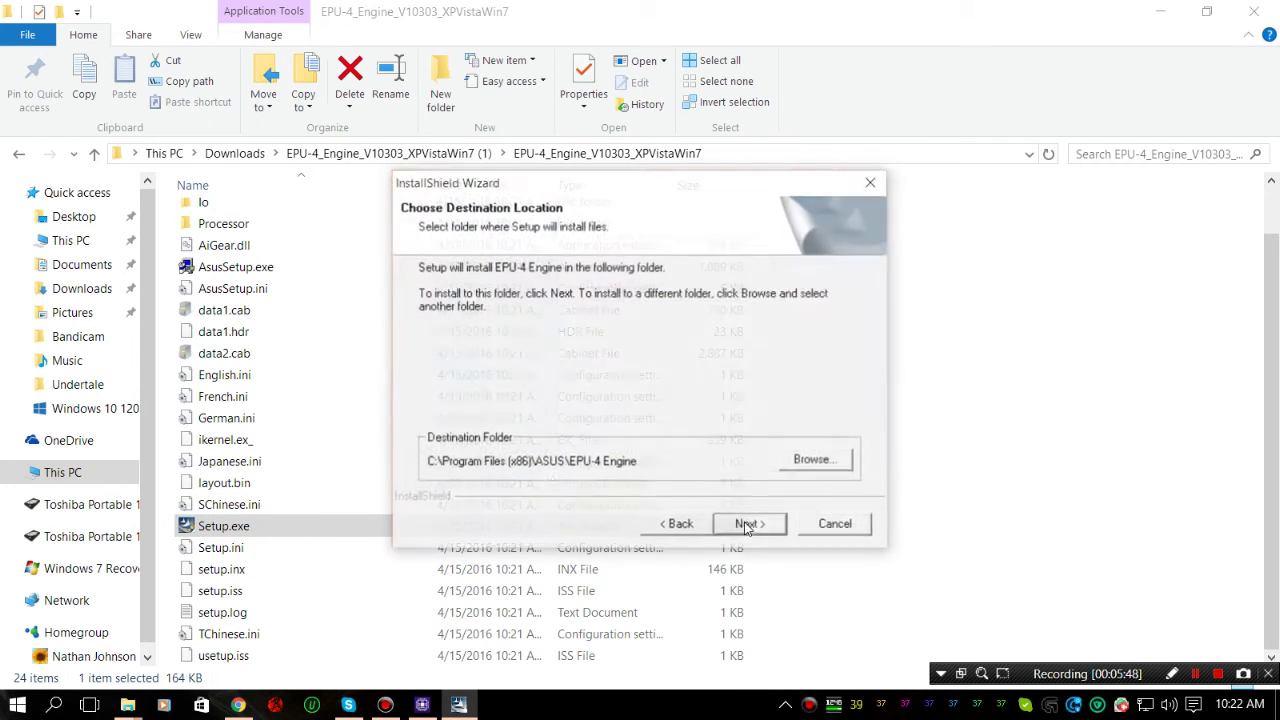
left_click(748, 526)
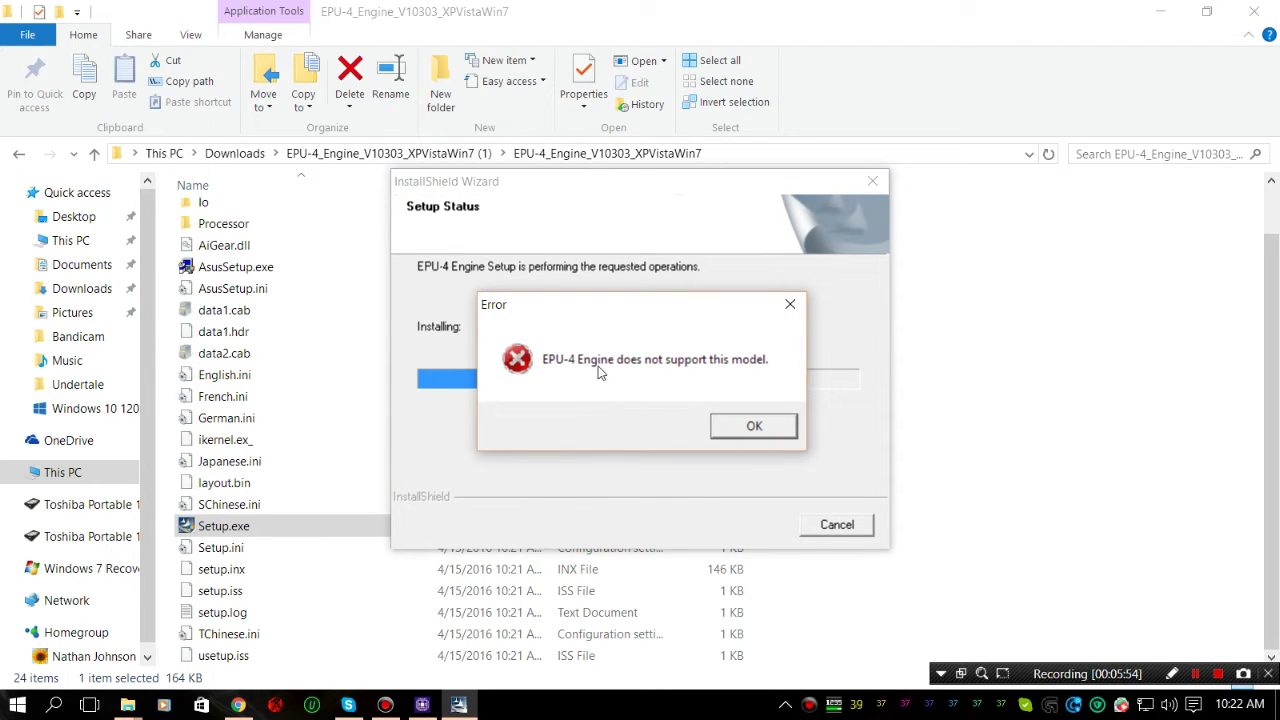
left_click(744, 430)
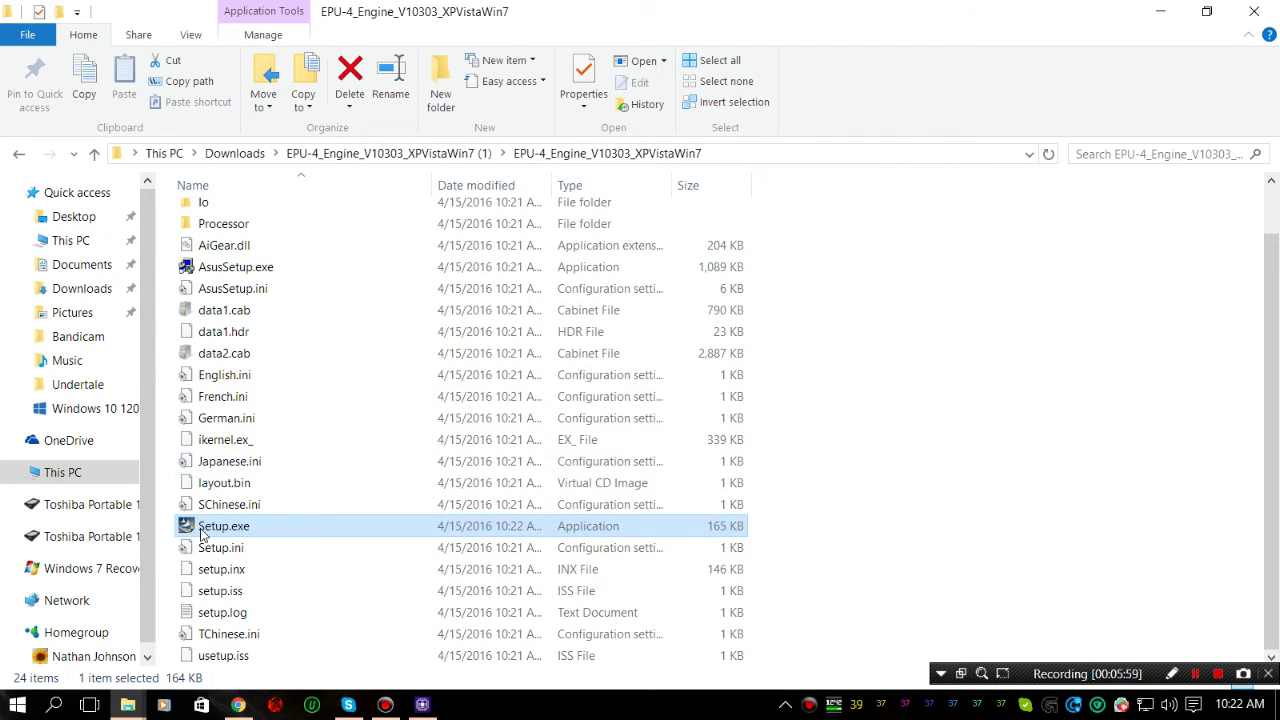
Set Setup.exe to run in compatibility mode for Windows 98 / Windows Me and apply the change.
right_click(210, 530)
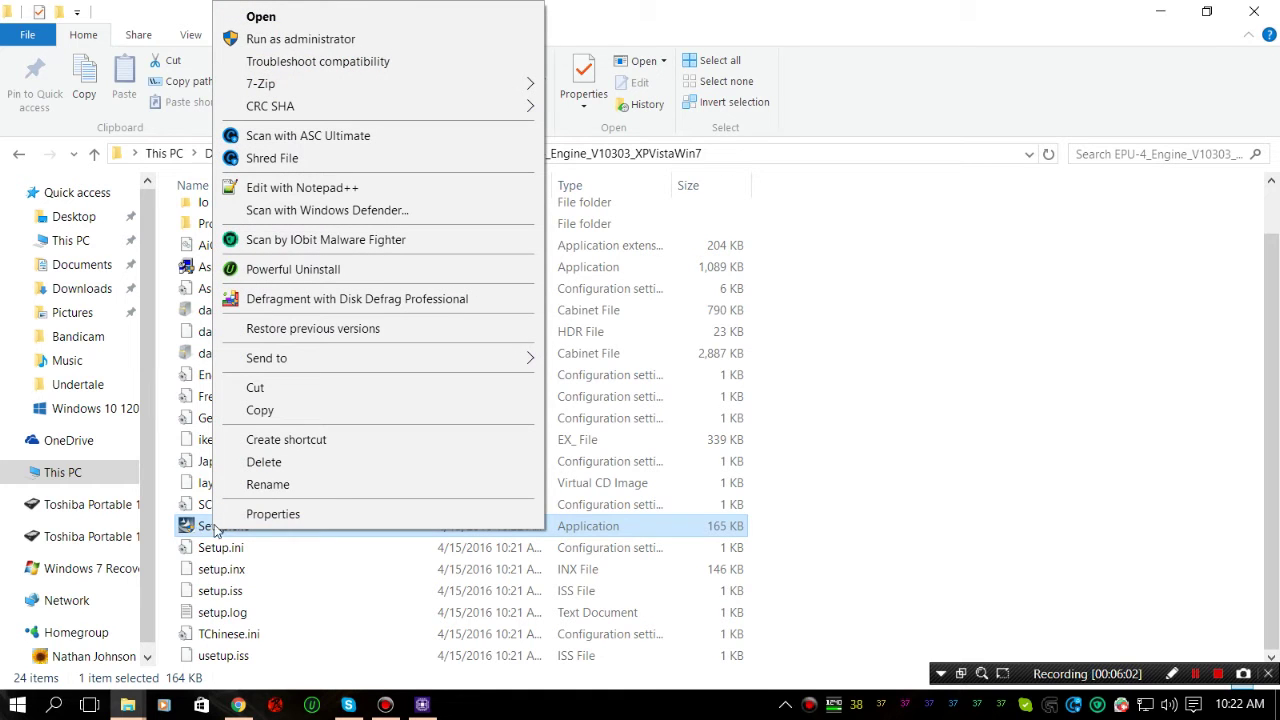
left_click(322, 514)
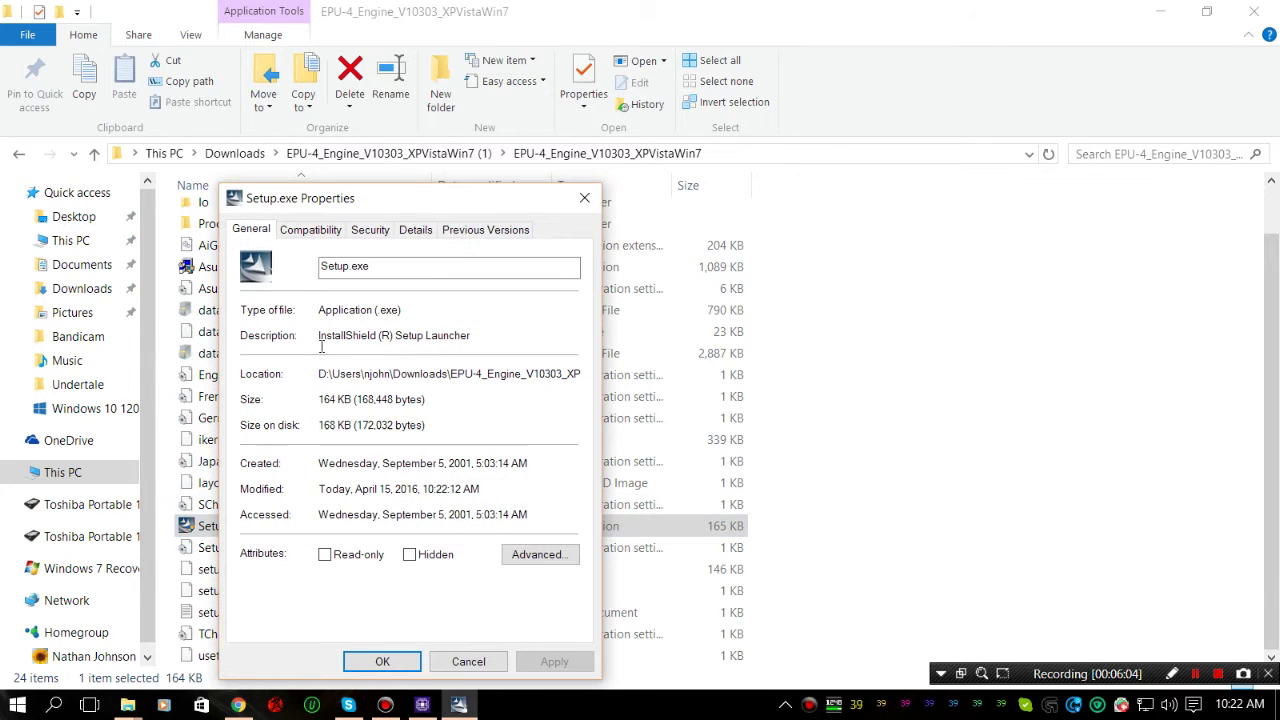
left_click(333, 235)
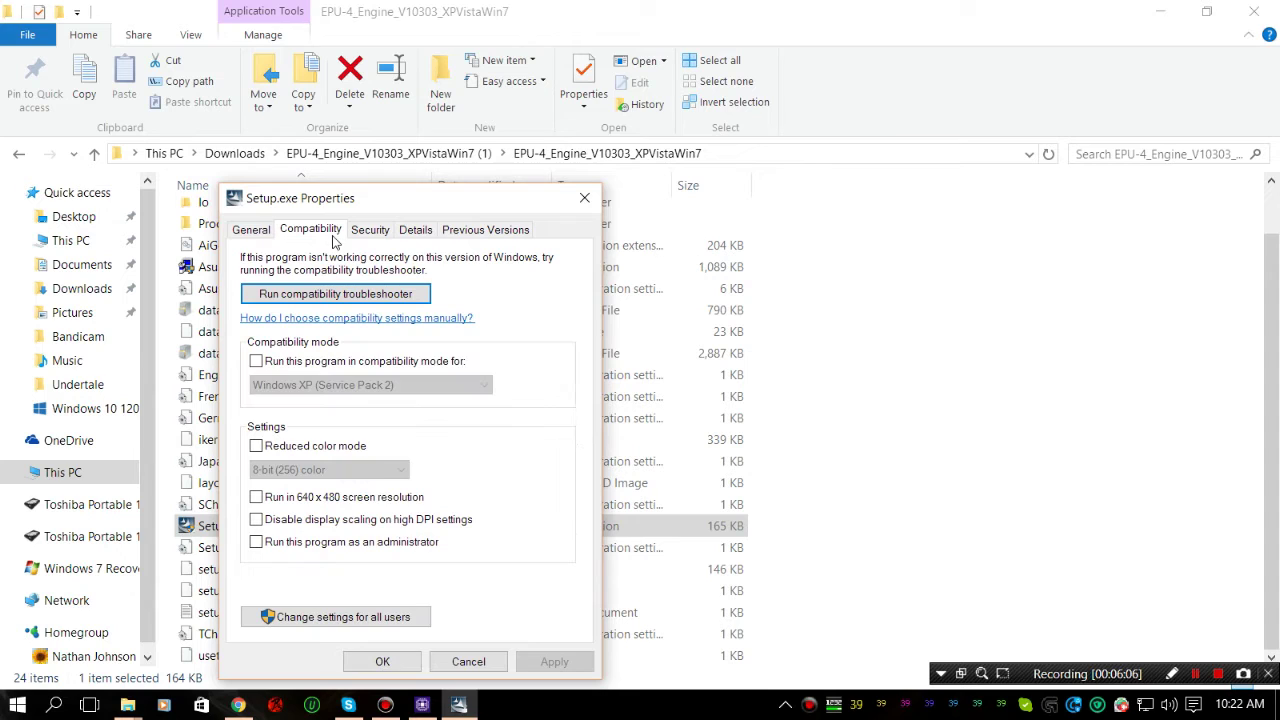
left_click(257, 362)
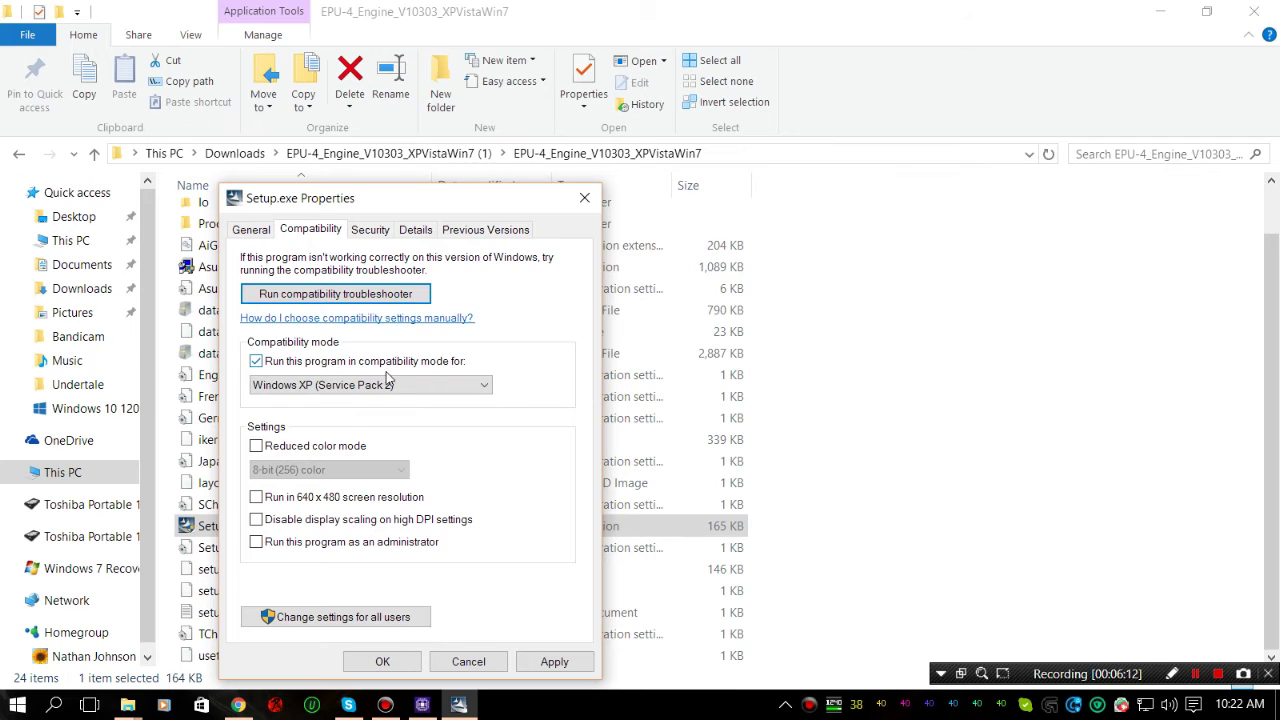
left_click(332, 386)
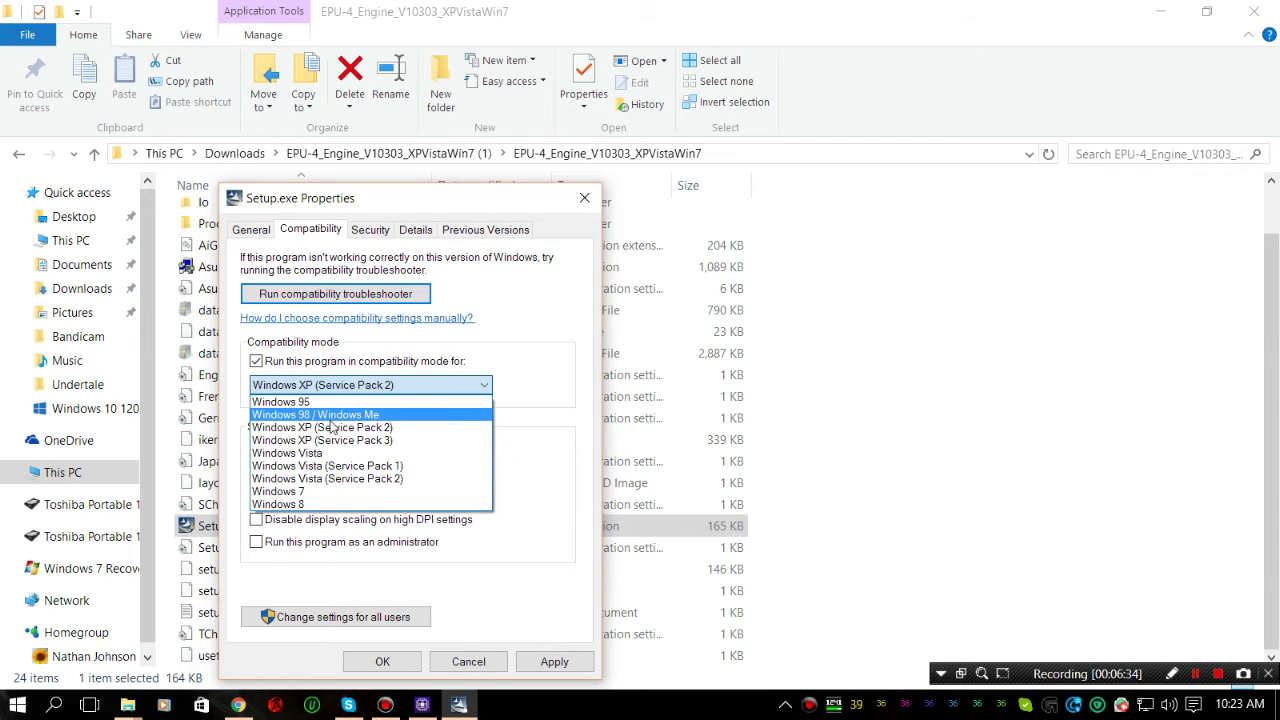
left_click(329, 418)
left_click(551, 662)
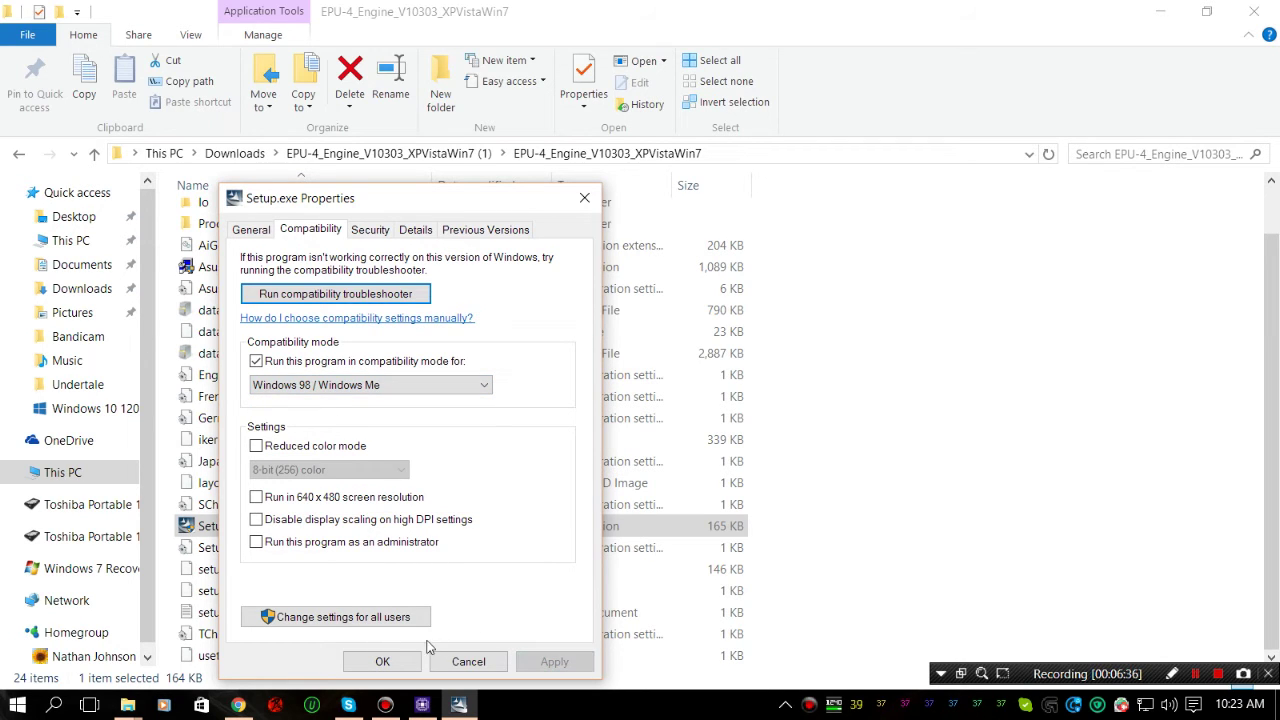
left_click(382, 661)
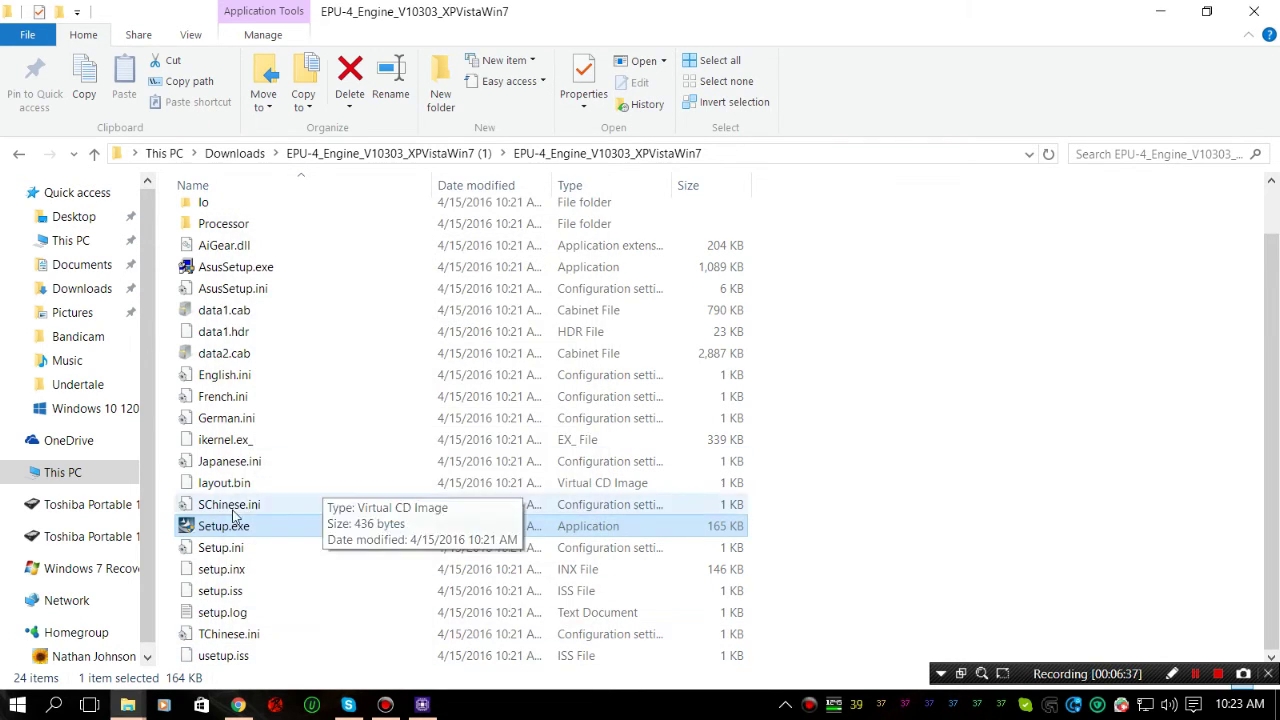
Install EPU-4 Engine with Setup.exe into the default destination folder, choosing to restart the computer later.
double_click(228, 530)
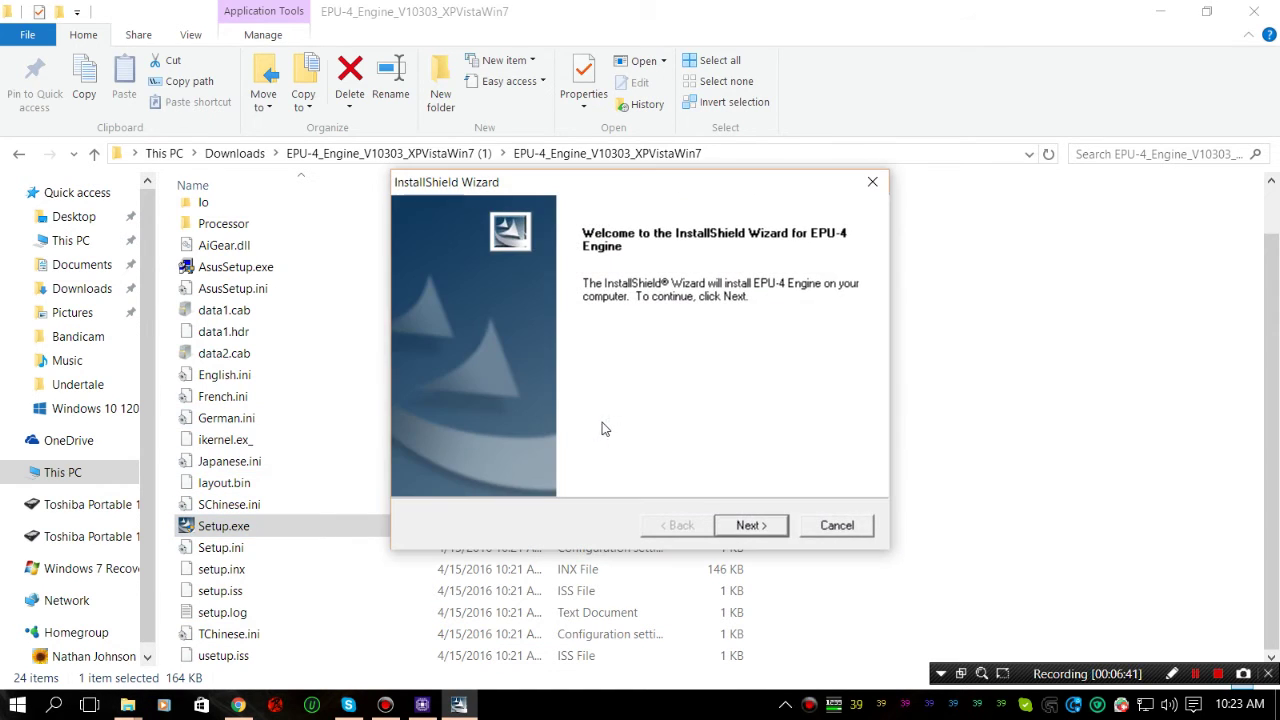
left_click(745, 535)
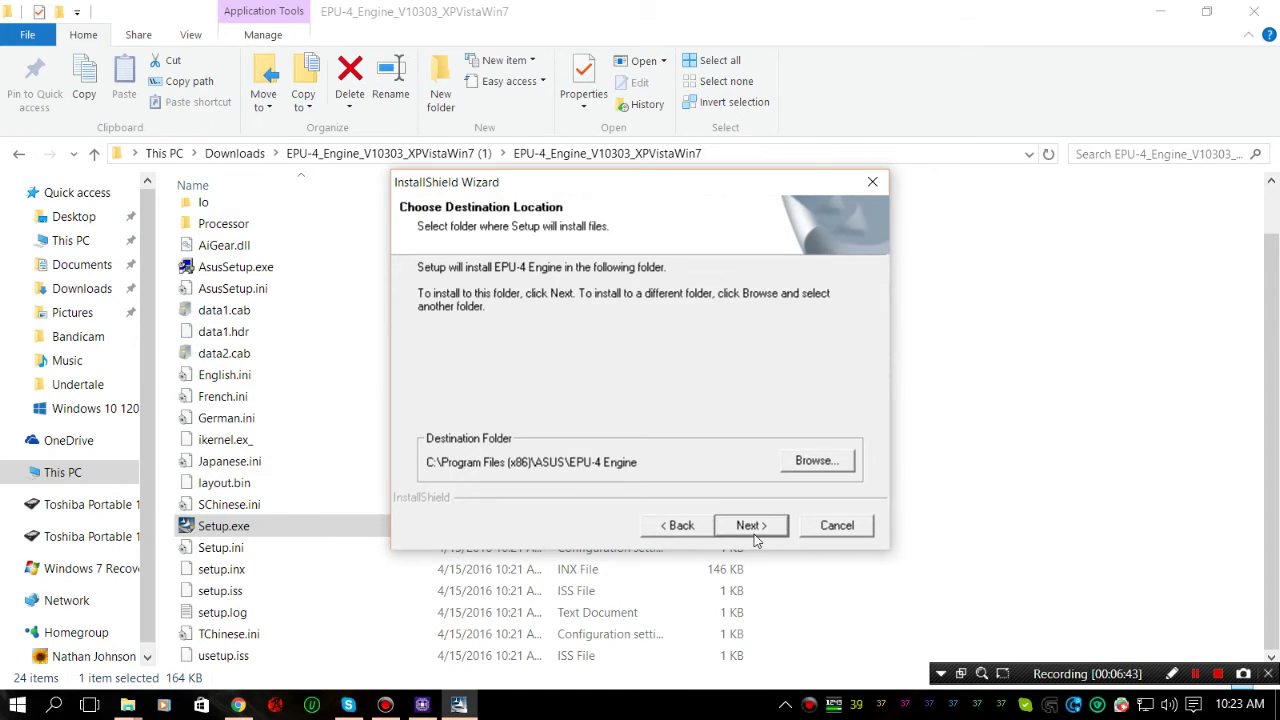
left_click(756, 538)
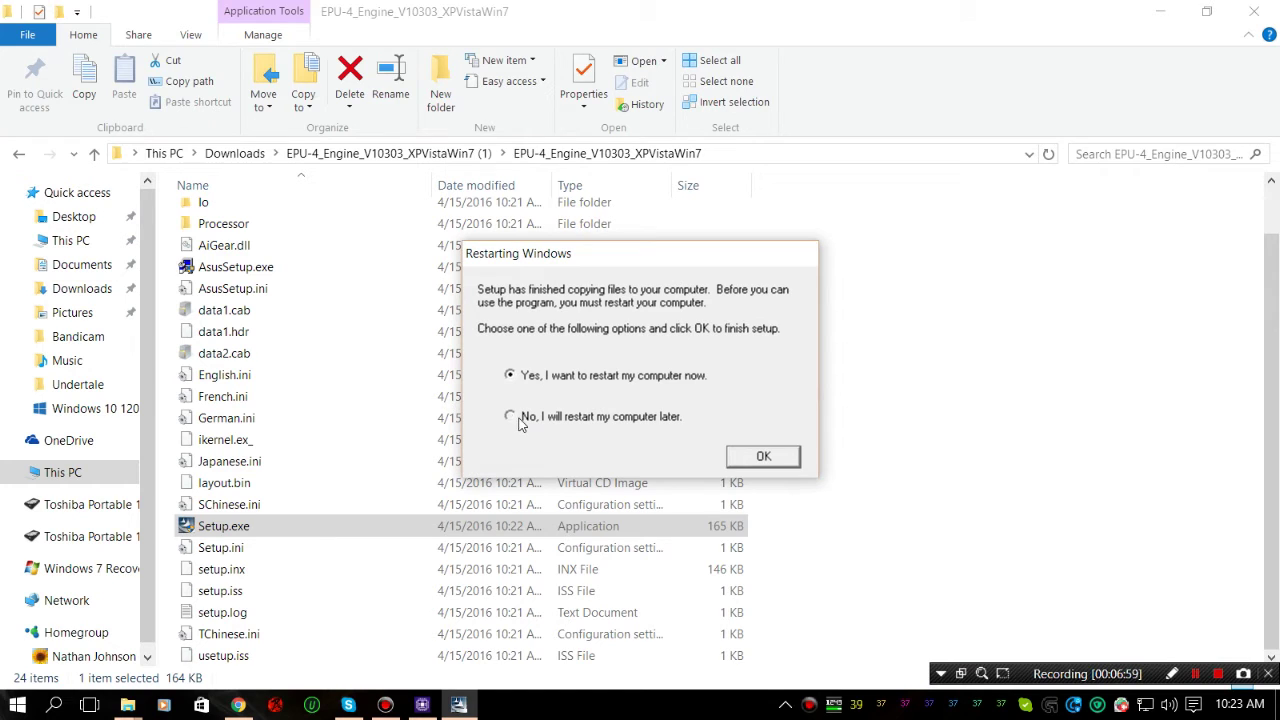
left_click(519, 420)
left_click(763, 457)
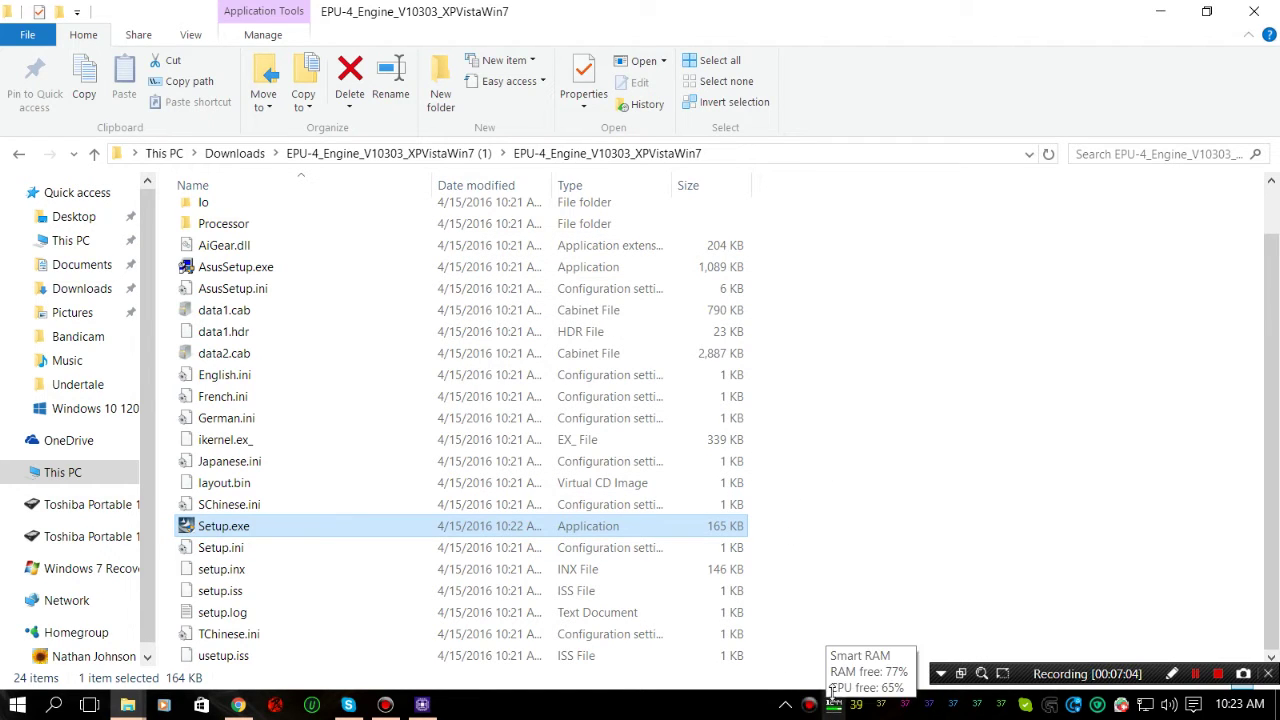
left_click(1205, 673)
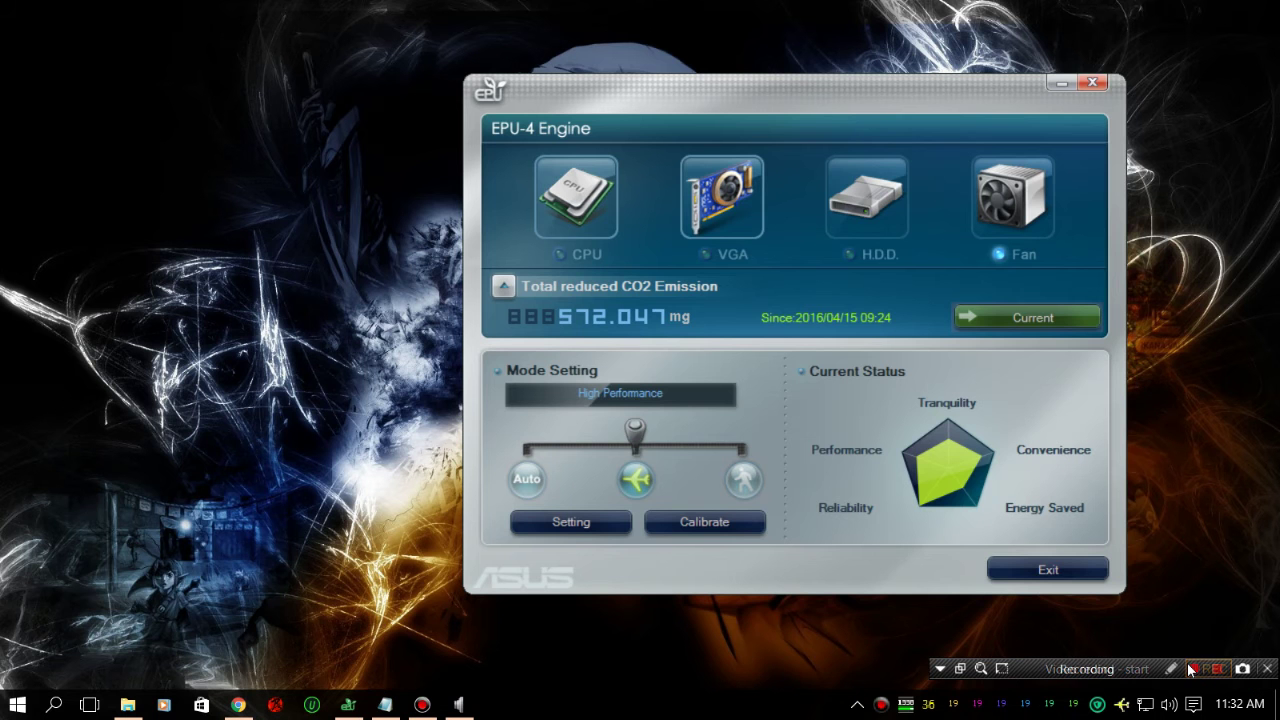
left_click(1192, 670)
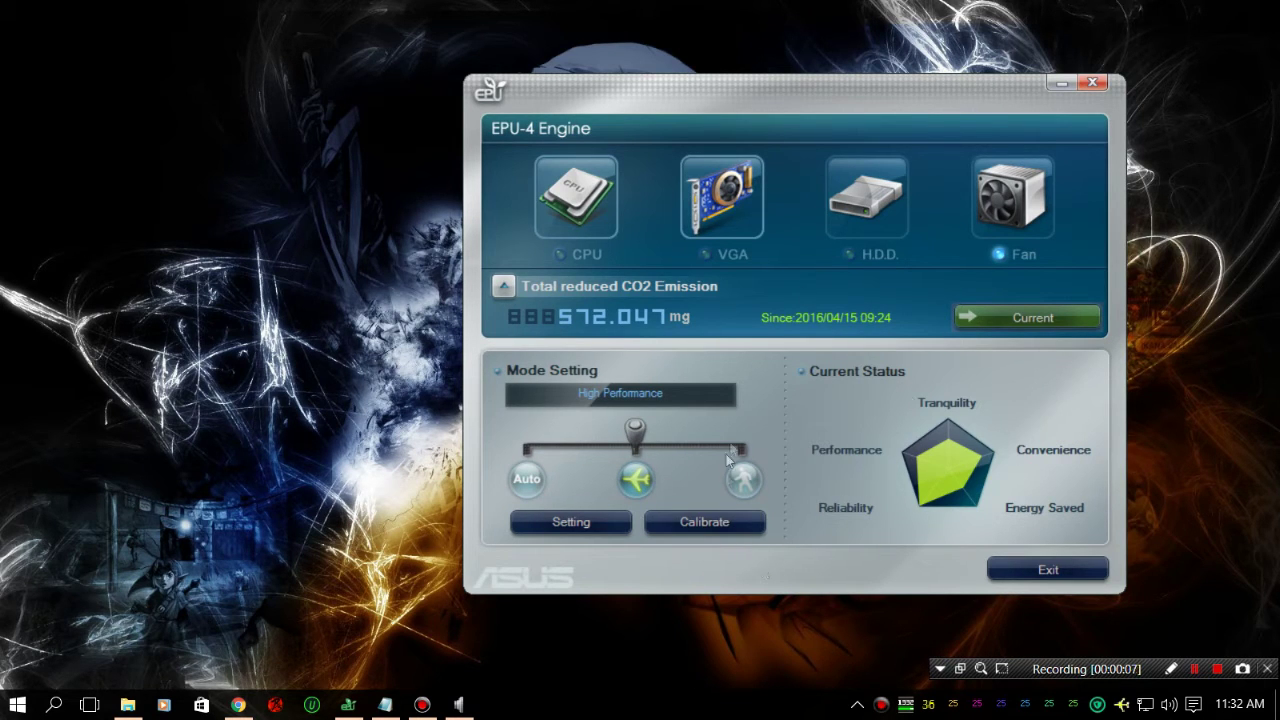
Check the Calibrate prompt in EPU-4 Engine for its requirements and exit without starting the calibration.
left_click(711, 521)
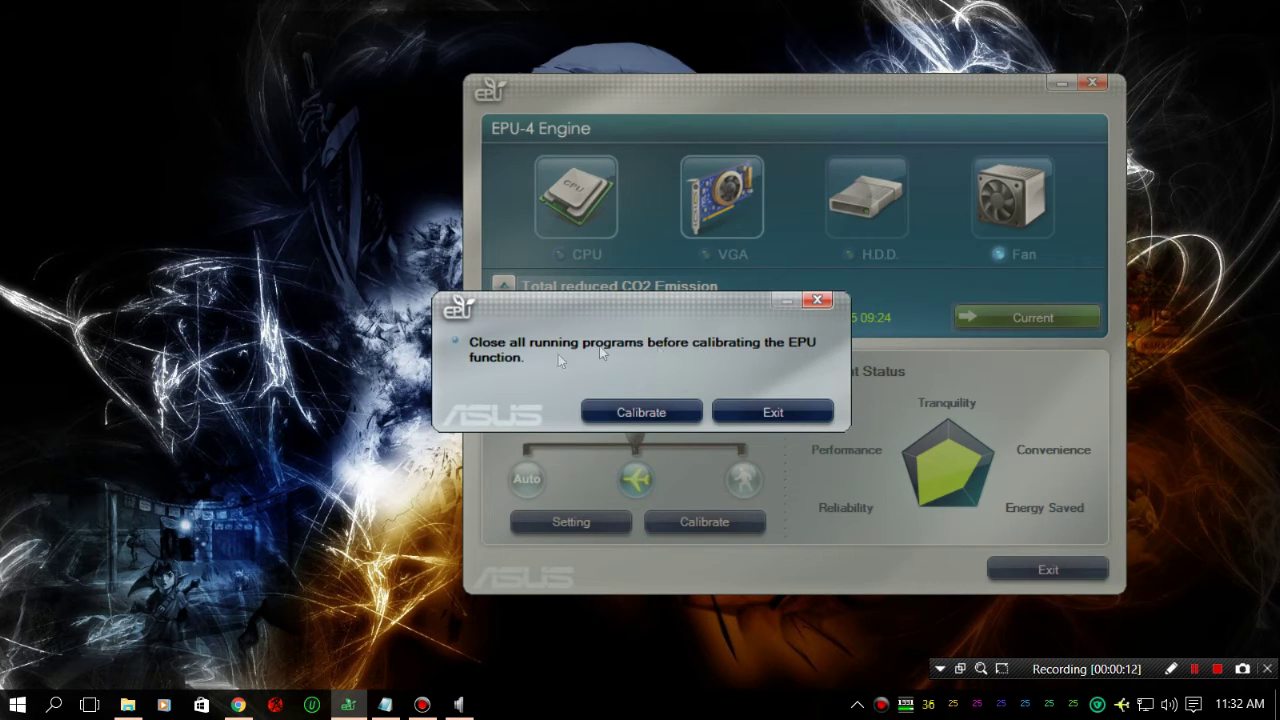
left_click(812, 413)
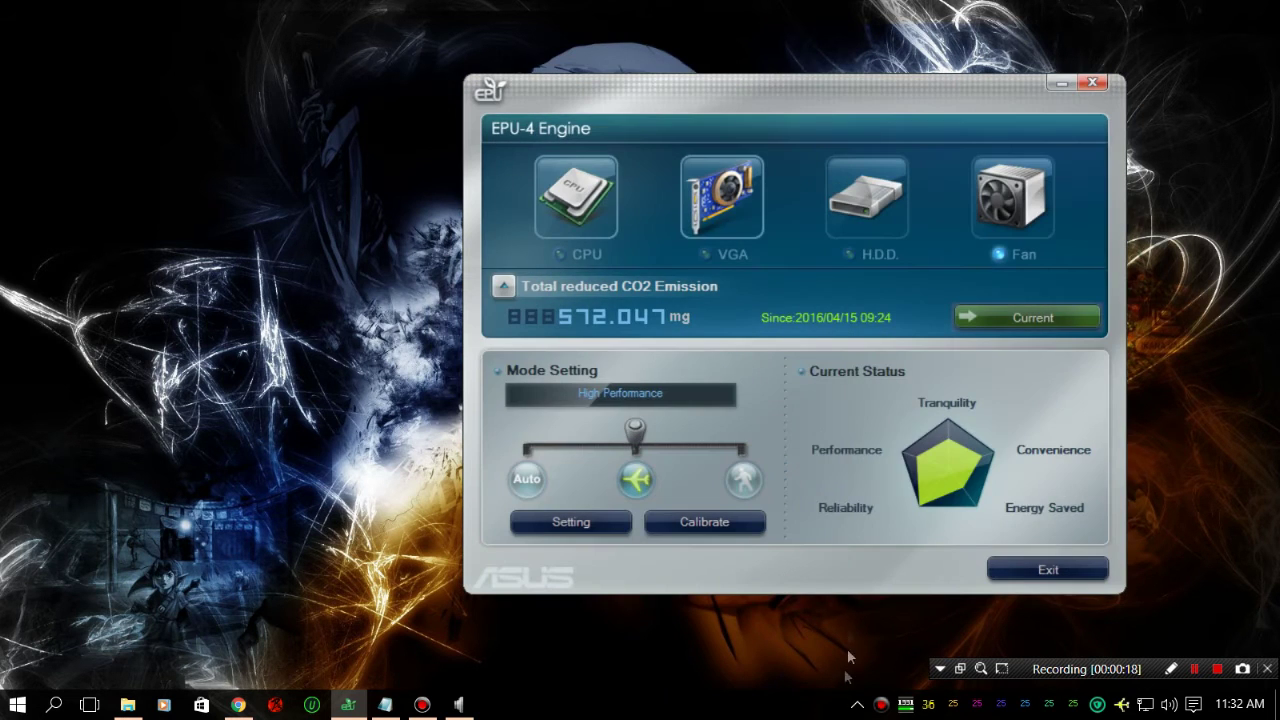
right_click(658, 706)
left_click(605, 716)
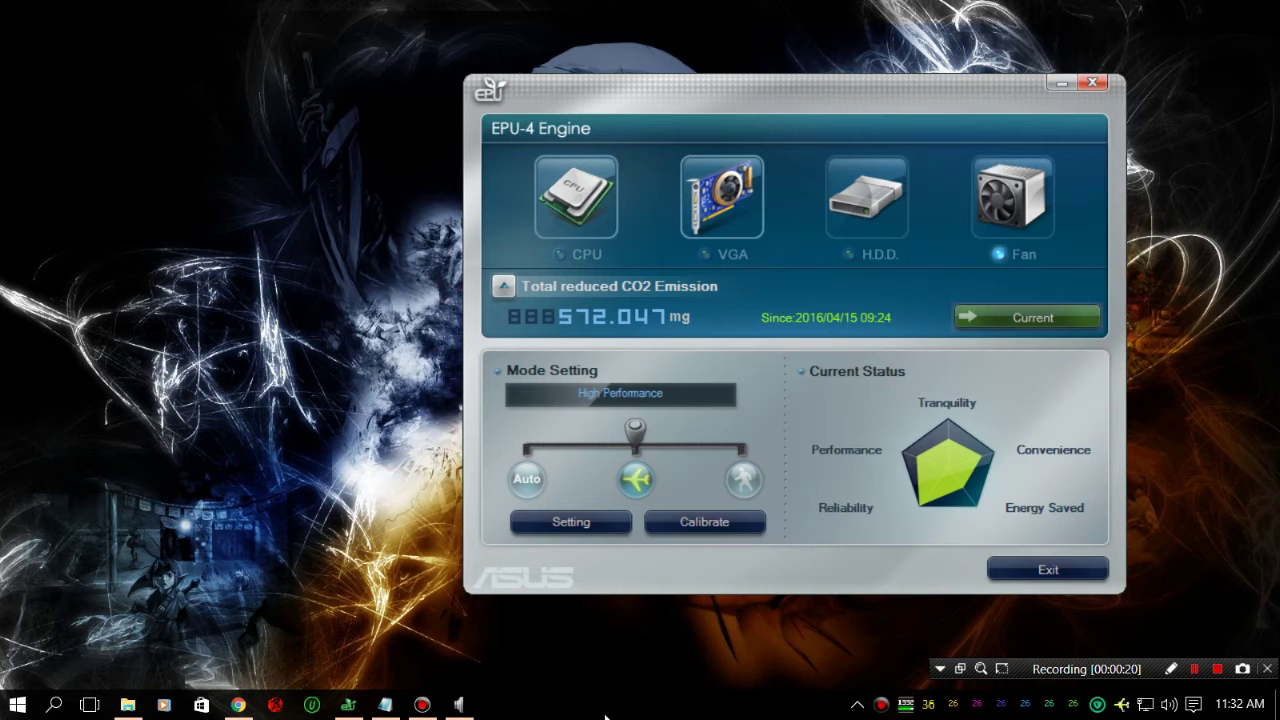
left_click(692, 524)
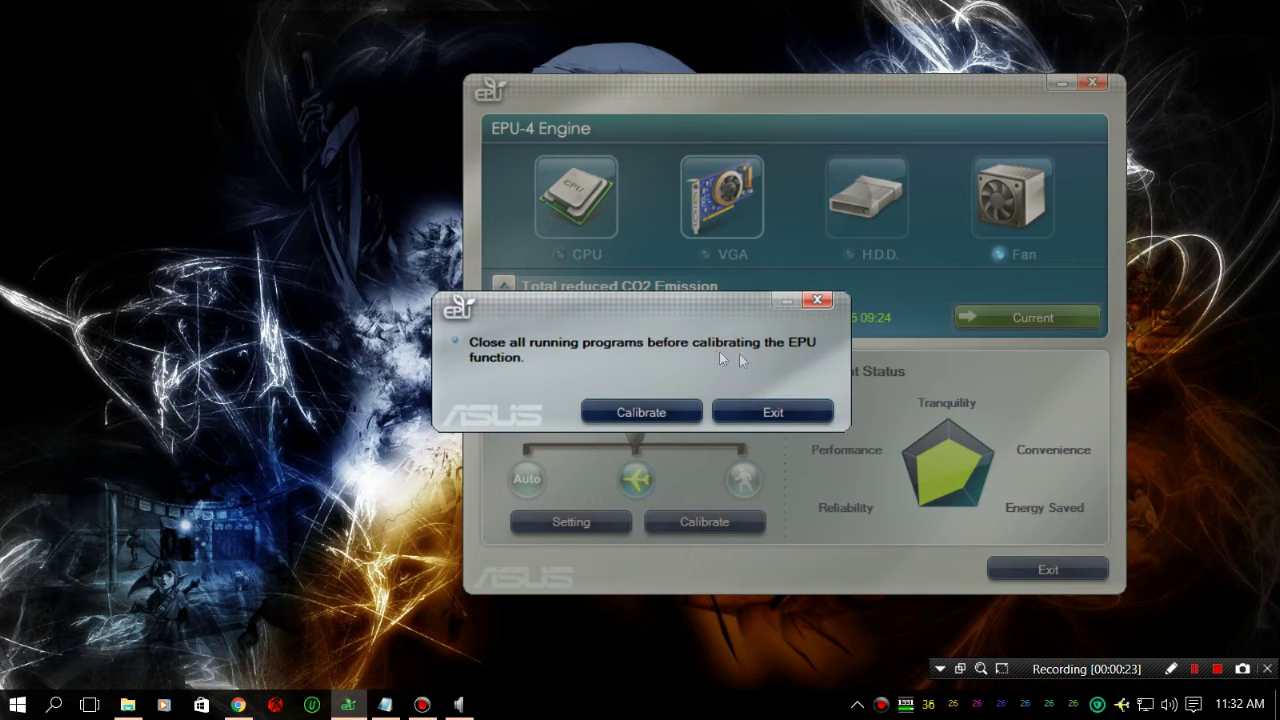
left_click(800, 420)
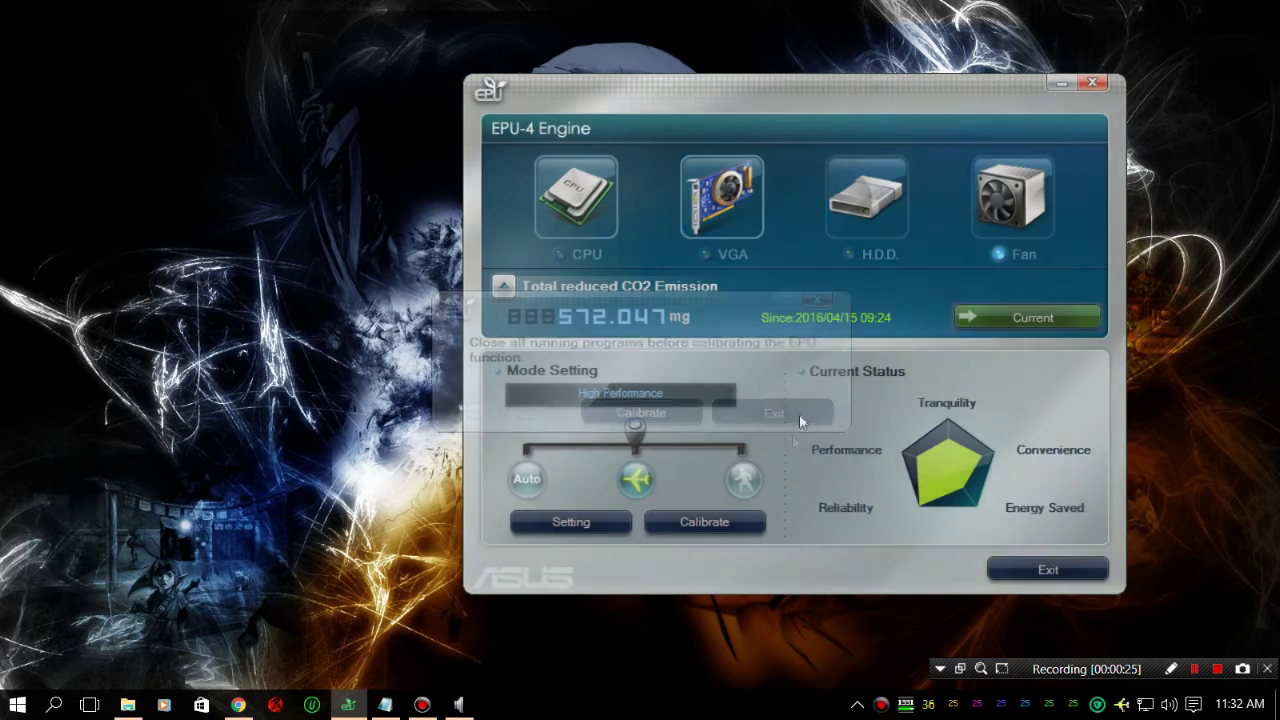
Examine the running processes and their CPU usage in Task Manager's Details view, closing Task Manager when done.
right_click(718, 700)
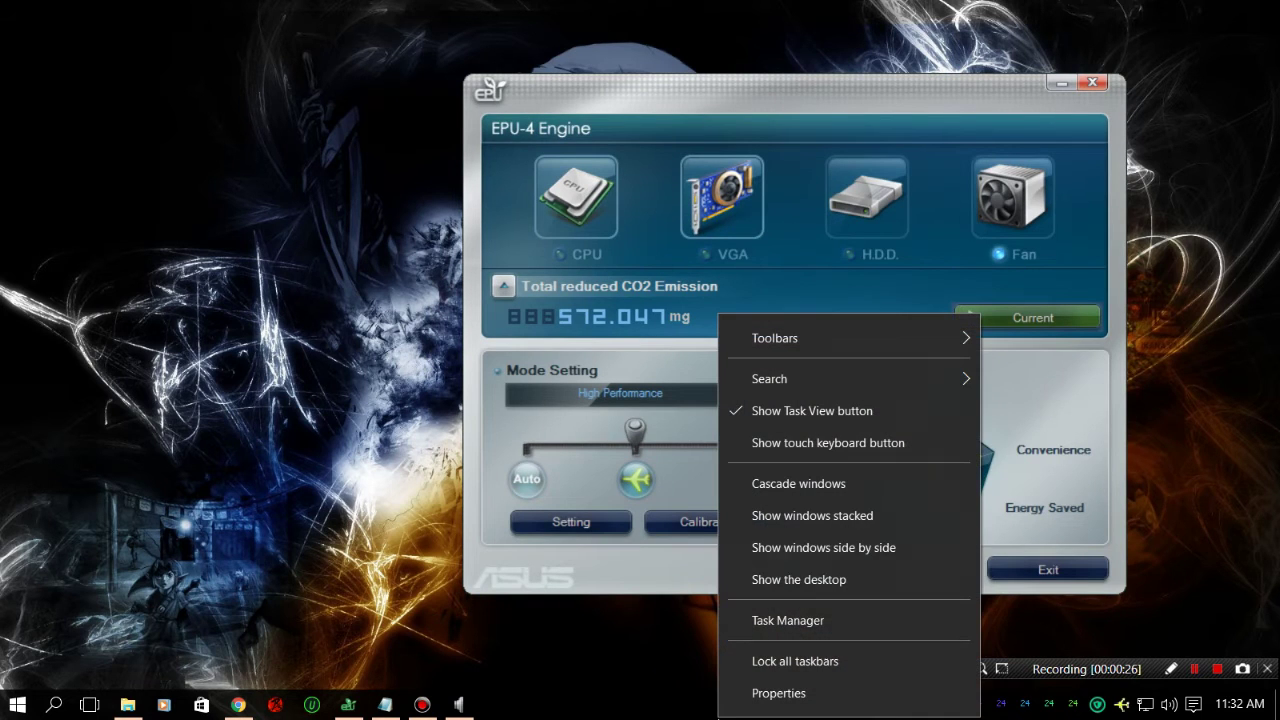
left_click(787, 616)
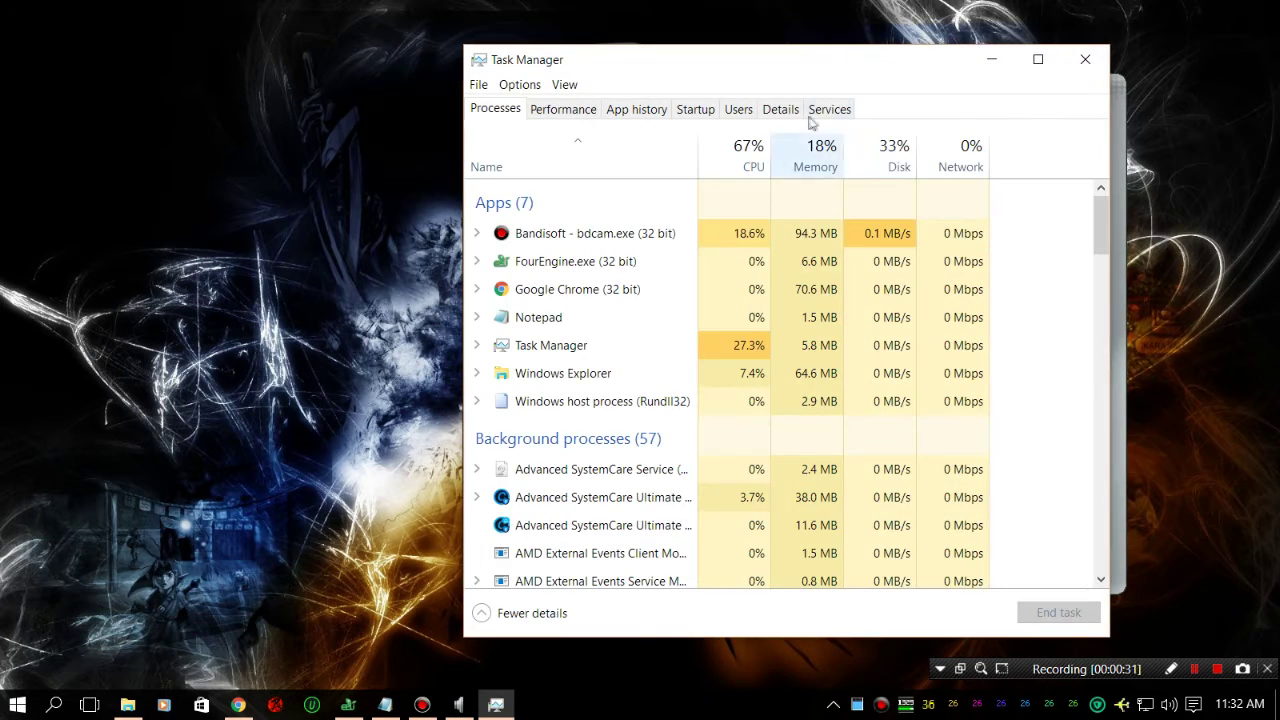
left_click(781, 112)
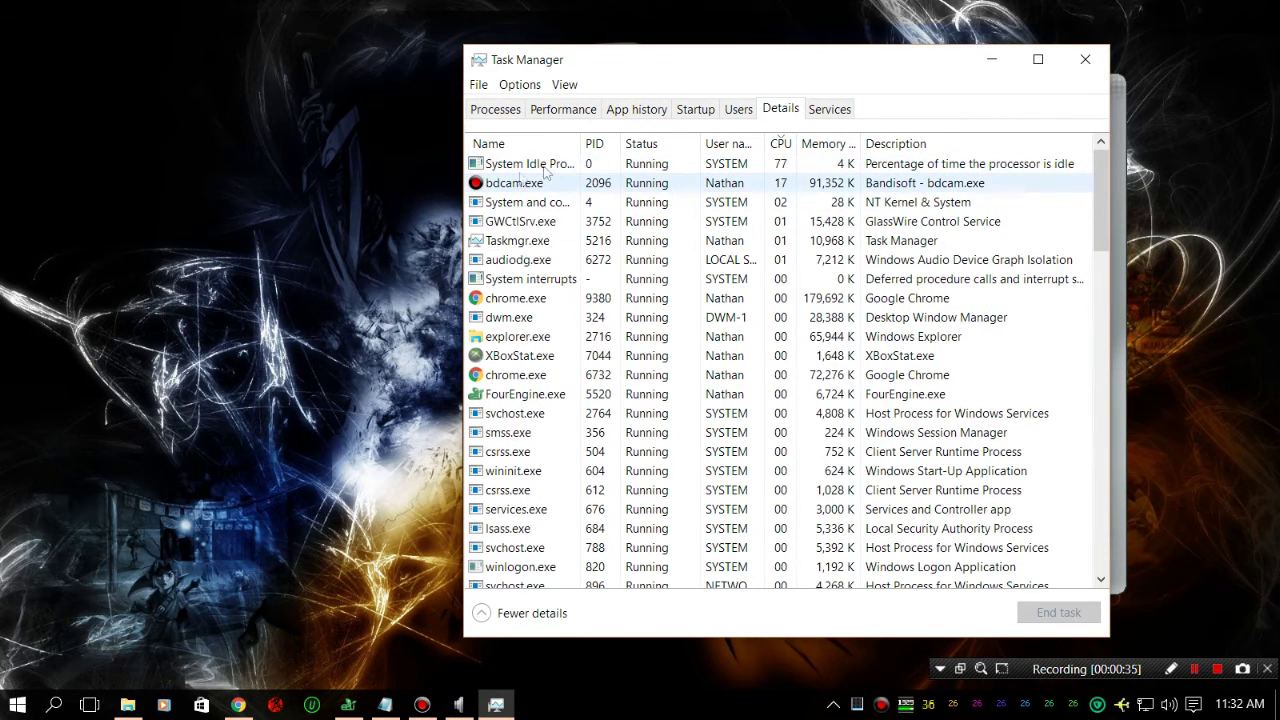
mouse_move(581, 143)
left_mouse_down()
mouse_move(613, 146)
mouse_move(590, 146)
left_mouse_up()
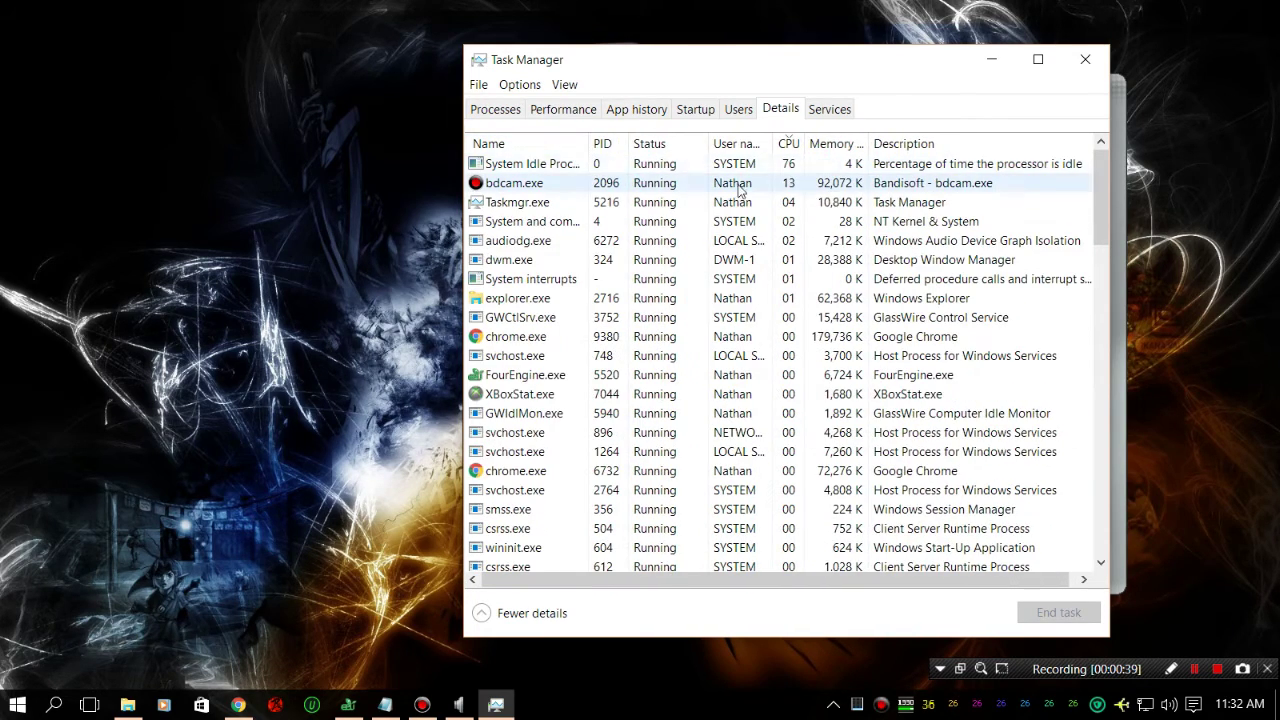
left_click(778, 167)
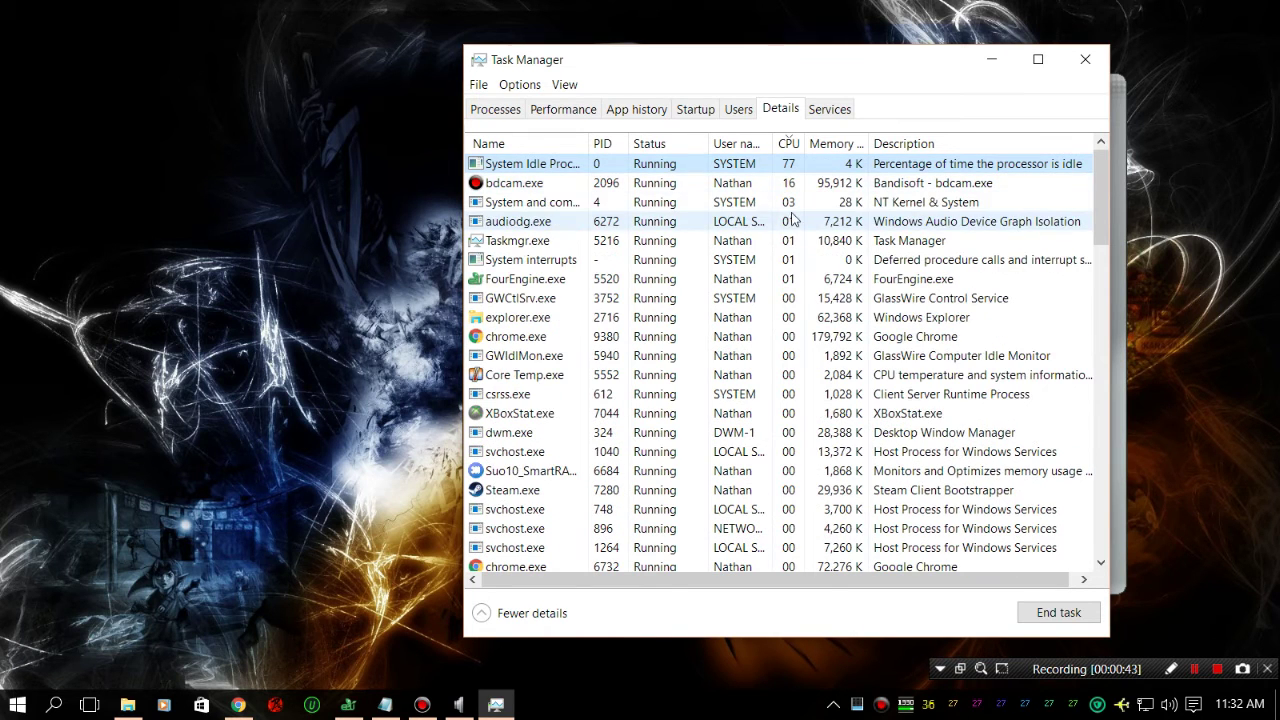
left_click(693, 202)
left_click(691, 190)
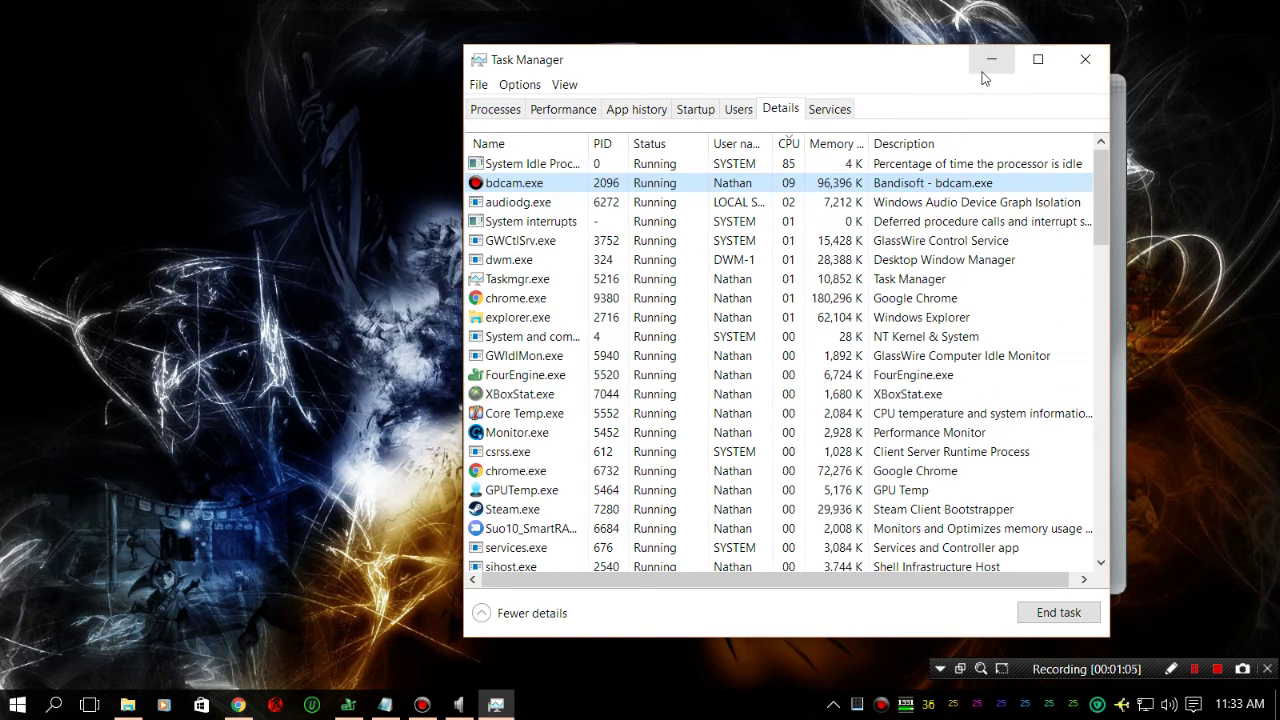
left_click(1085, 62)
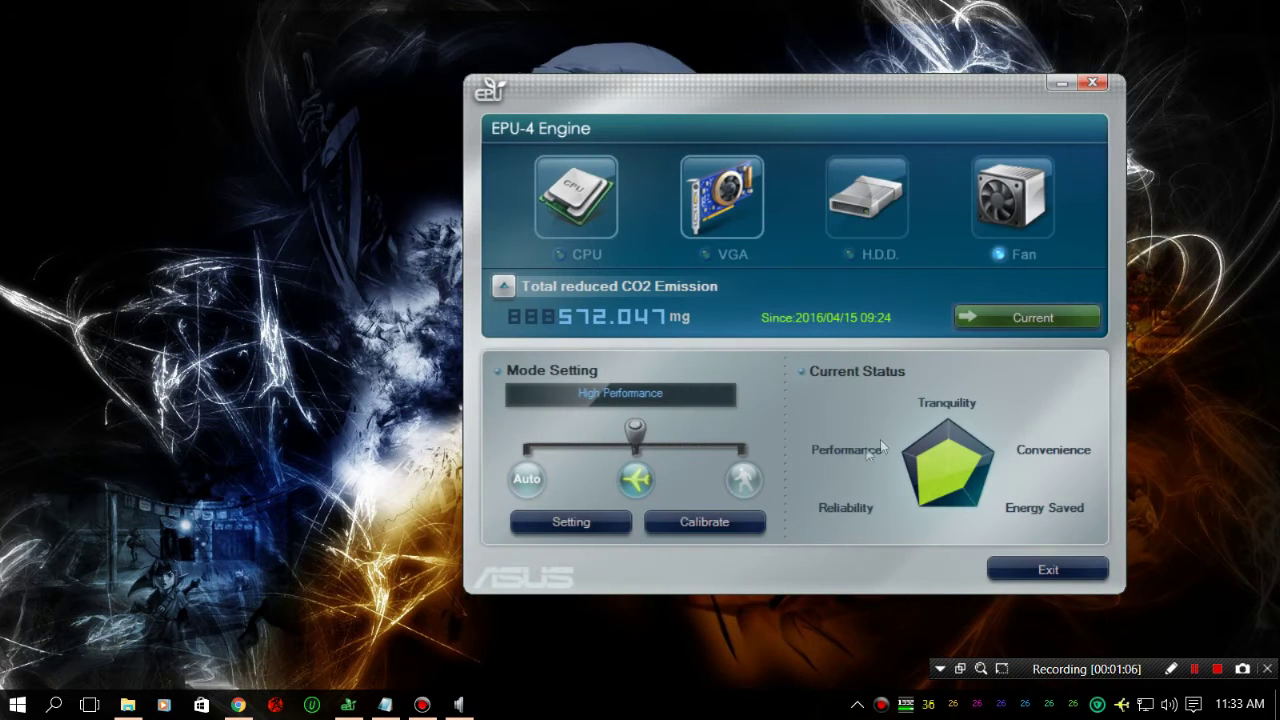
Run the EPU function calibration in EPU-4 Engine.
left_click(704, 523)
left_click(650, 410)
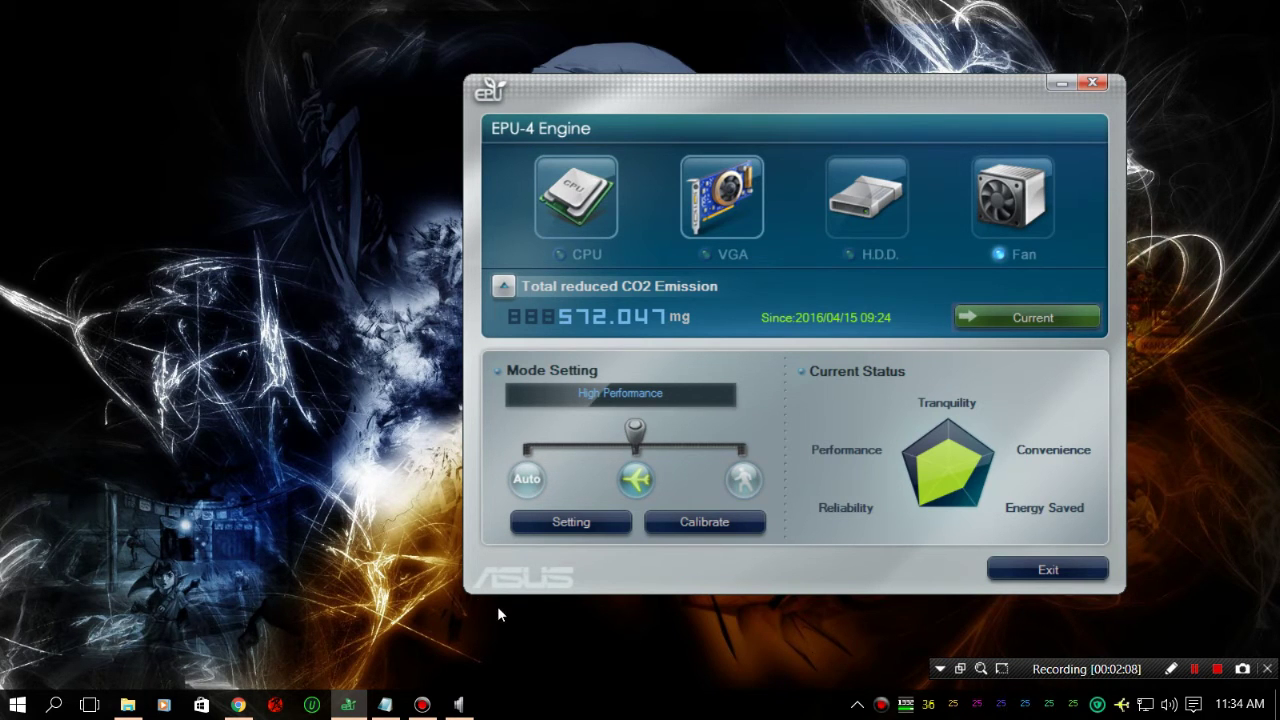
Review the Max Power Saving and High Performance settings without changing them, and check the current CPU power and total energy saved.
left_click(566, 528)
left_click(560, 218)
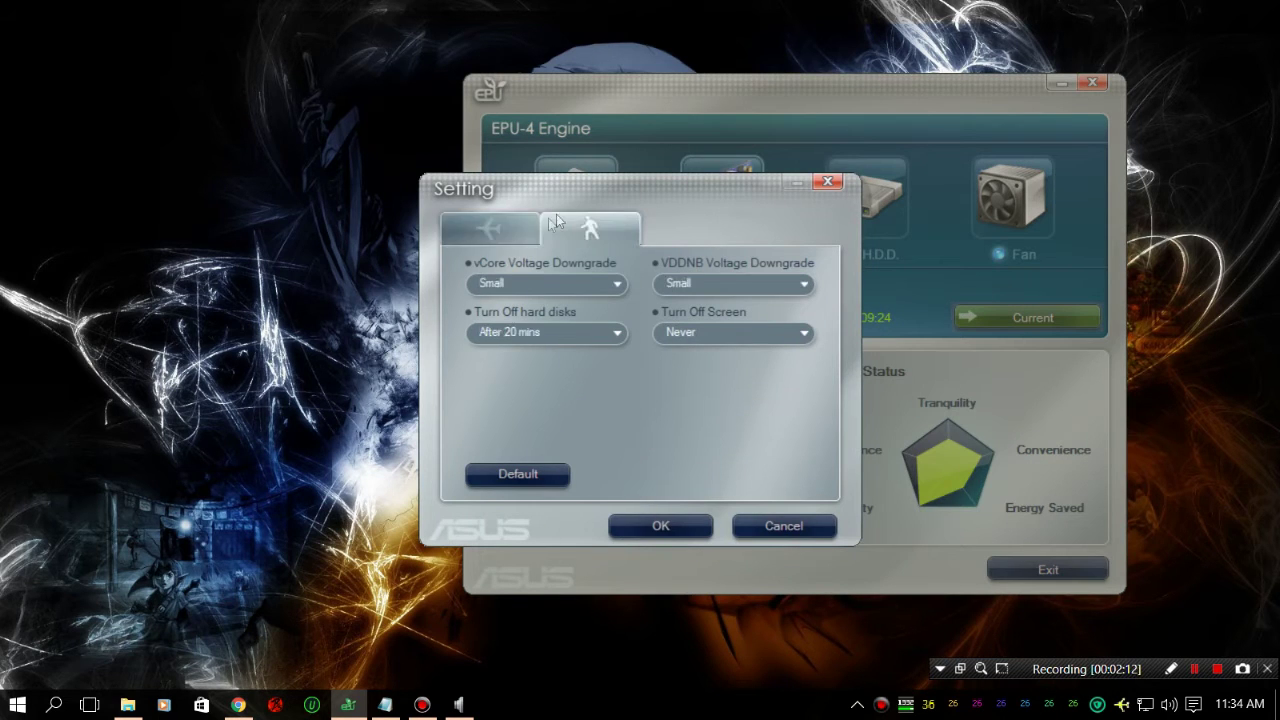
left_click(476, 237)
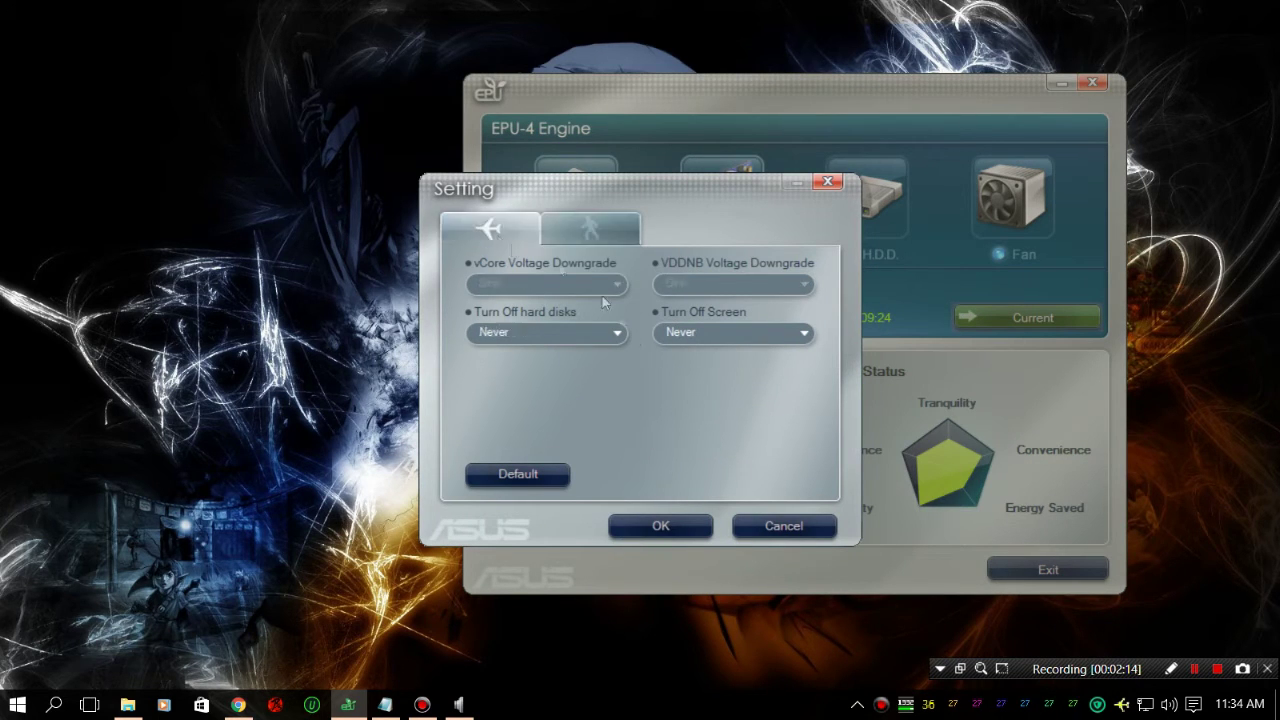
left_click(827, 183)
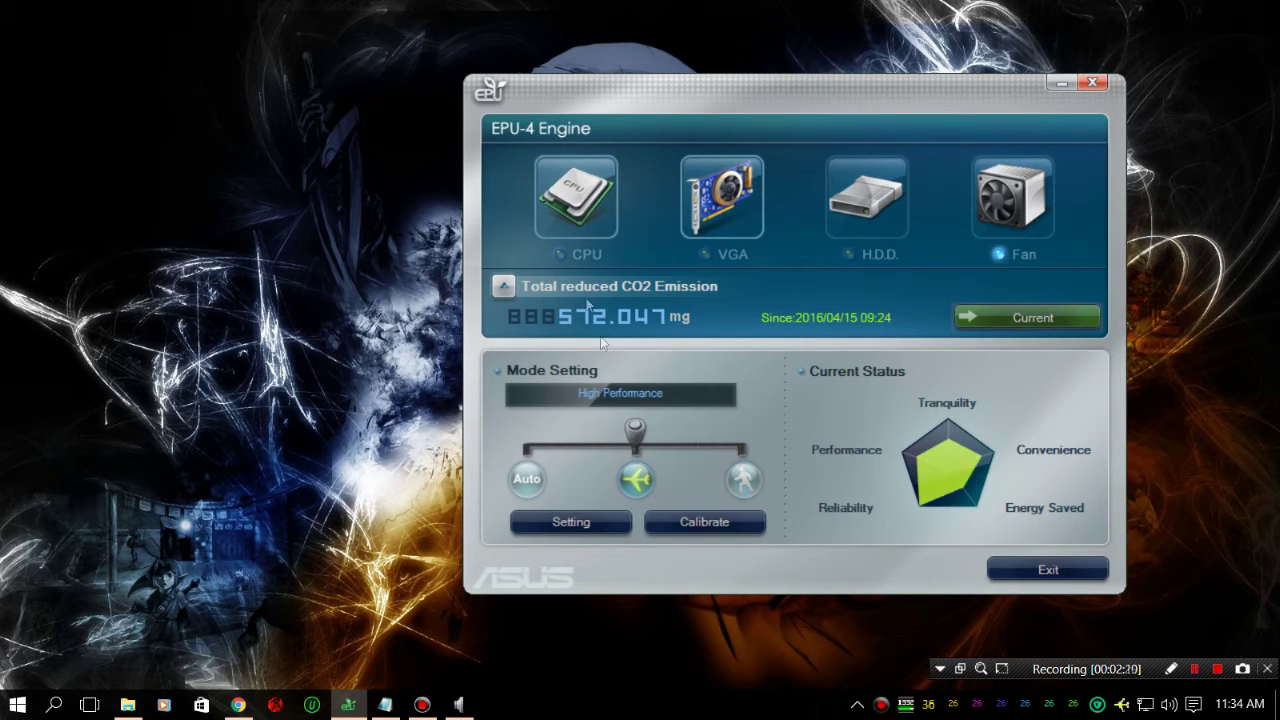
left_click(609, 231)
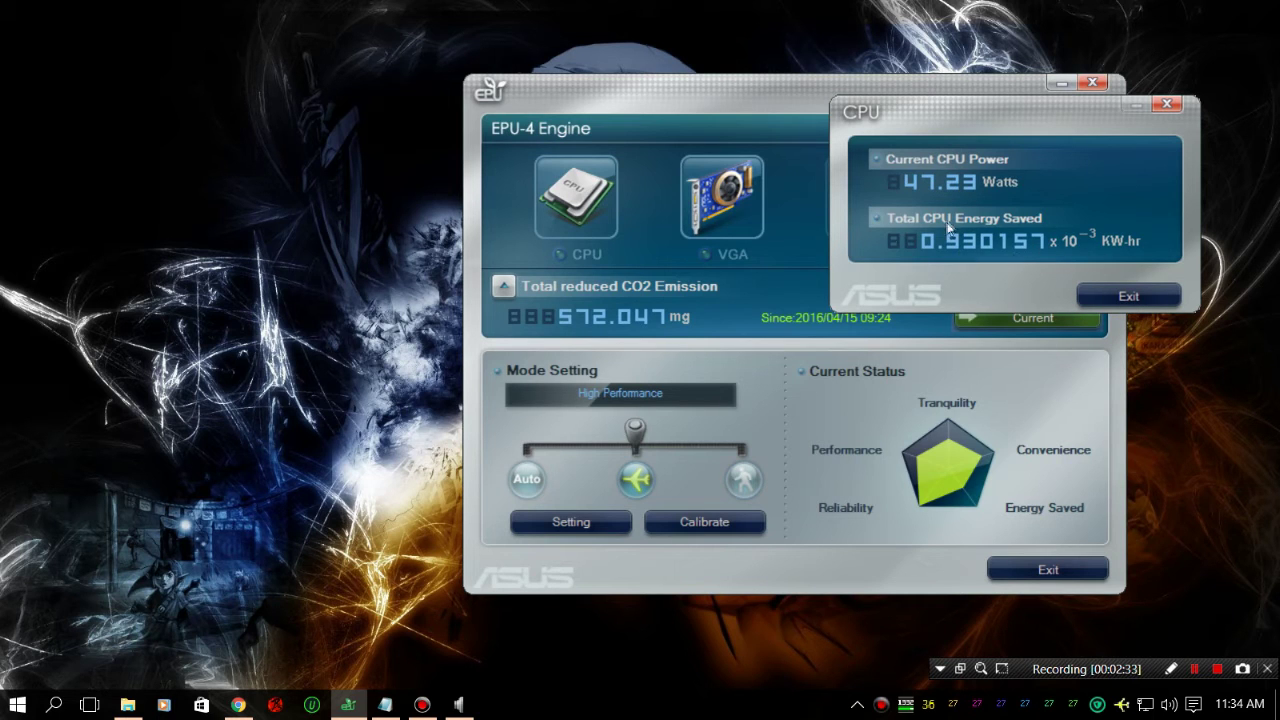
left_click(1128, 295)
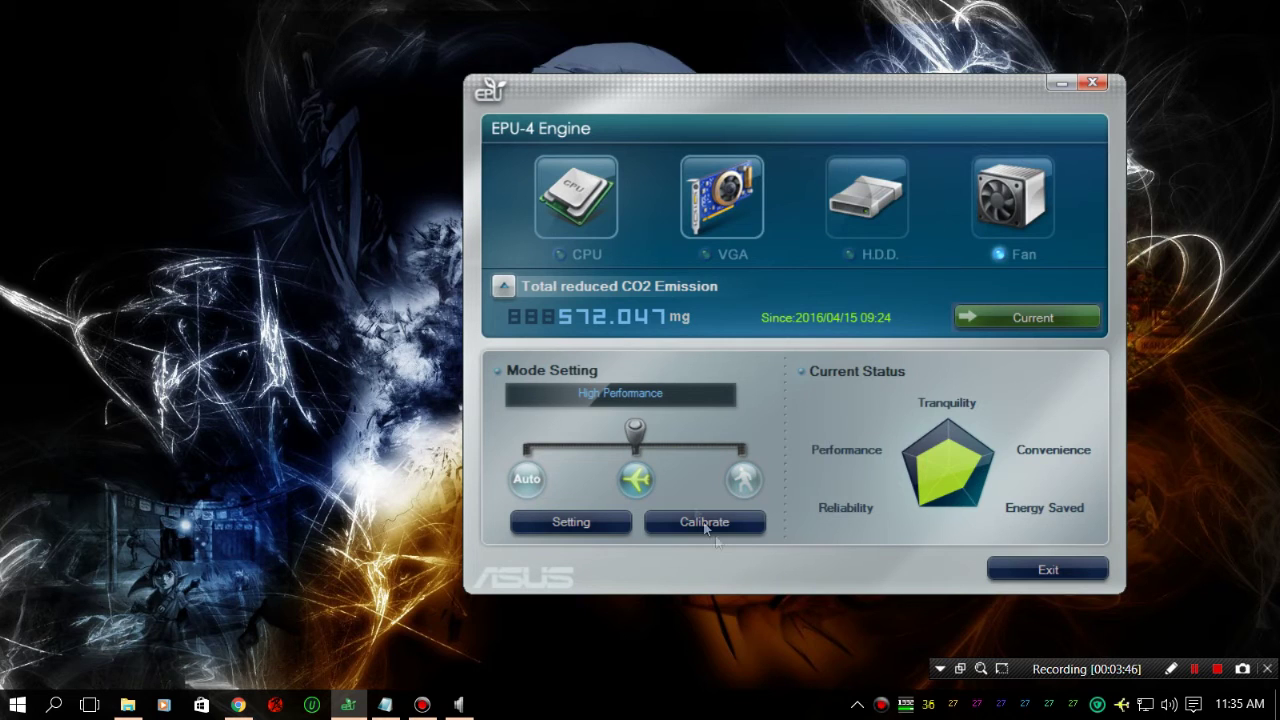
Display the Core Temp window for monitoring and switch EPU-4 Engine to Max Power Saving mode.
mouse_move(950, 705)
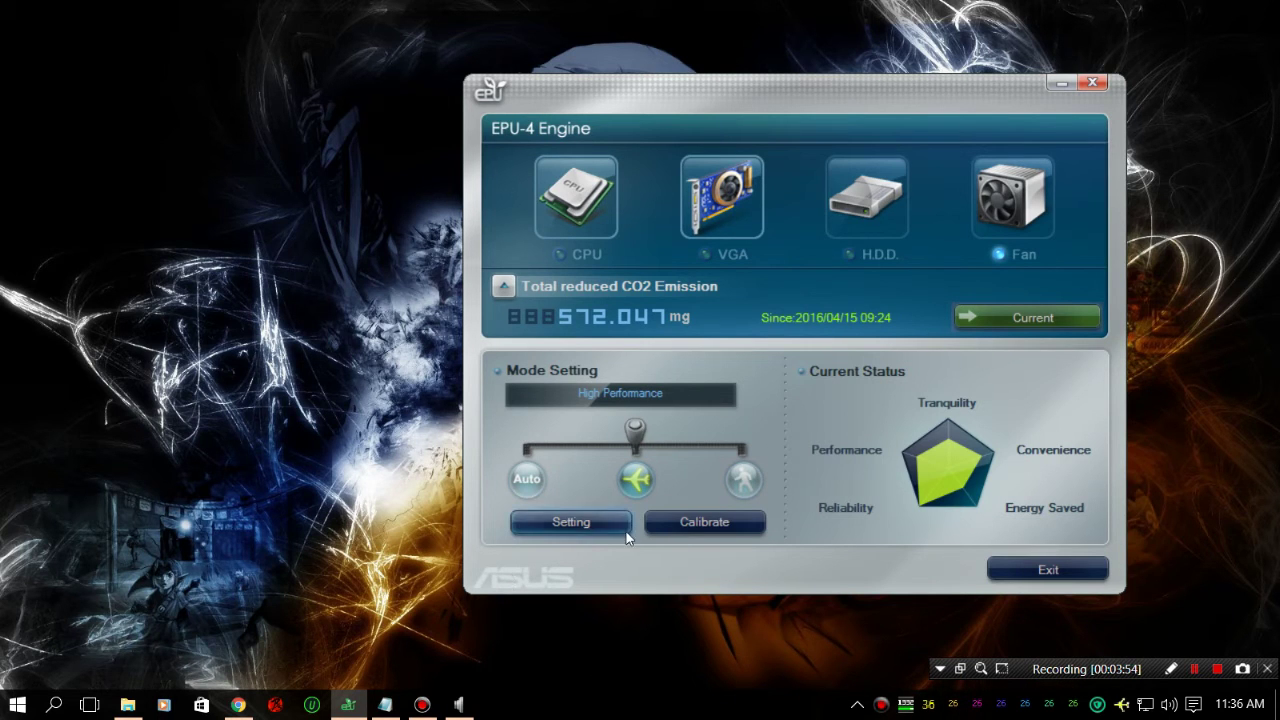
double_click(1020, 703)
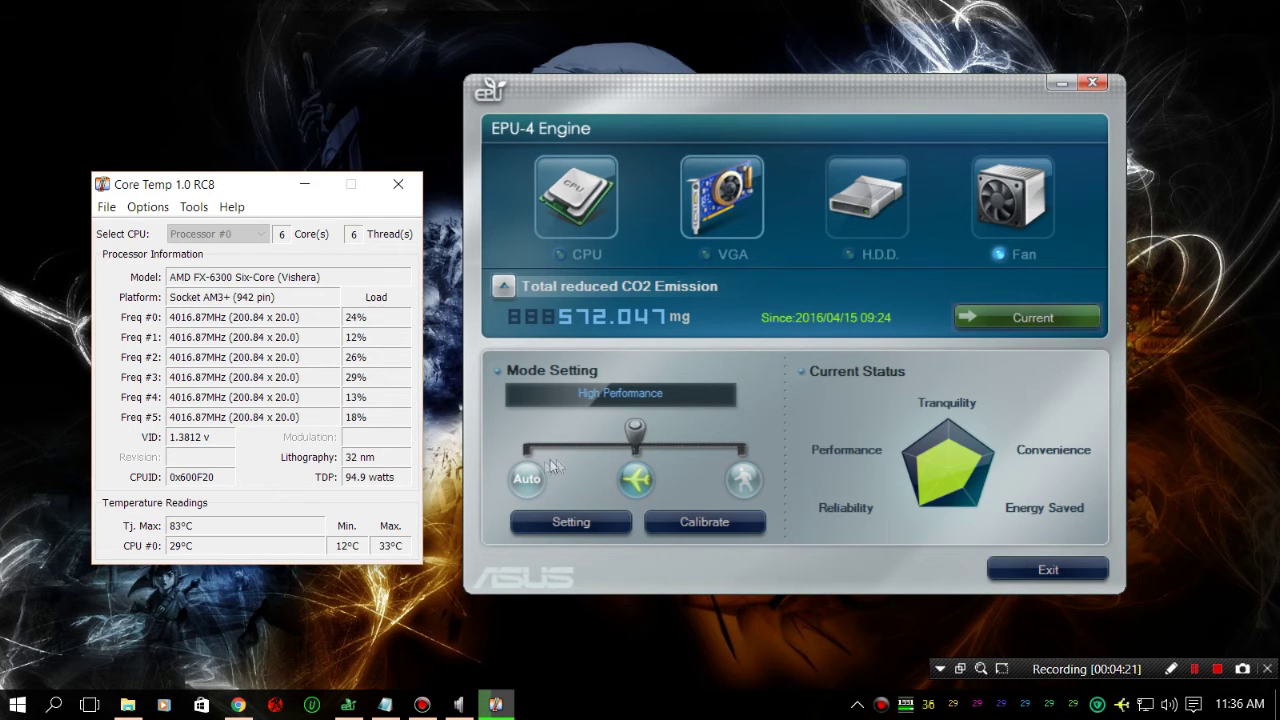
left_click(742, 485)
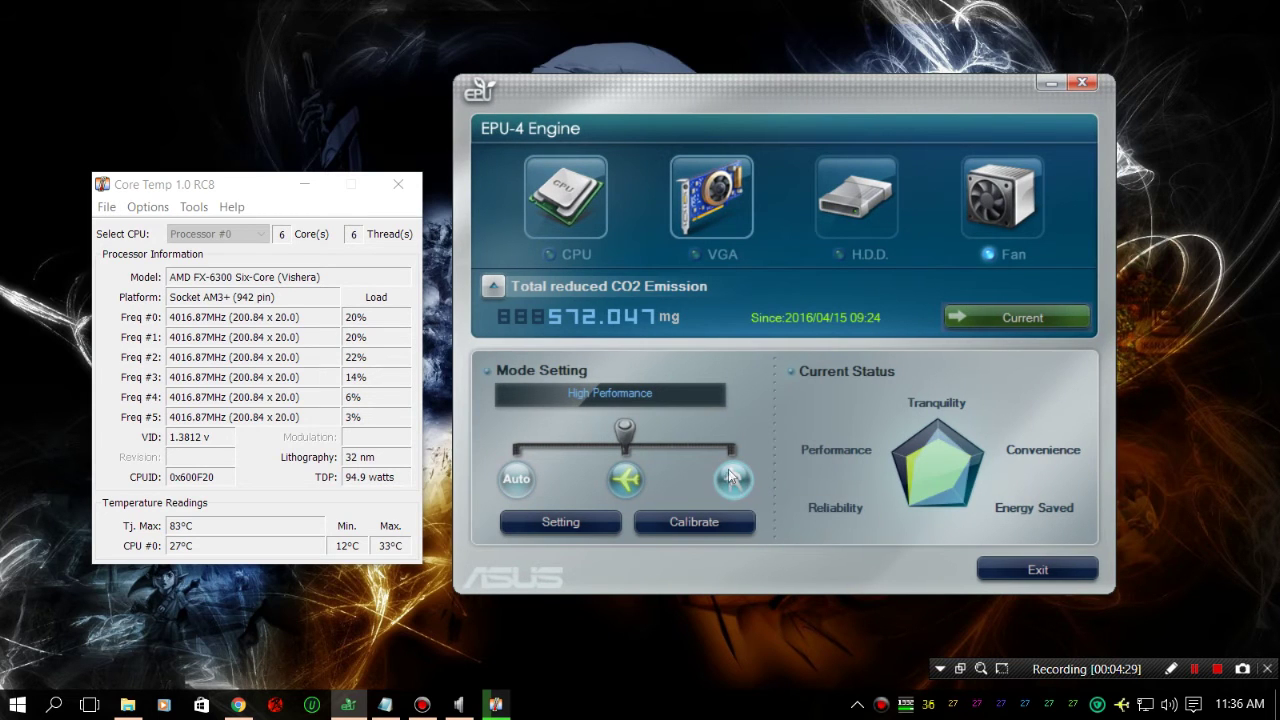
left_click(742, 497)
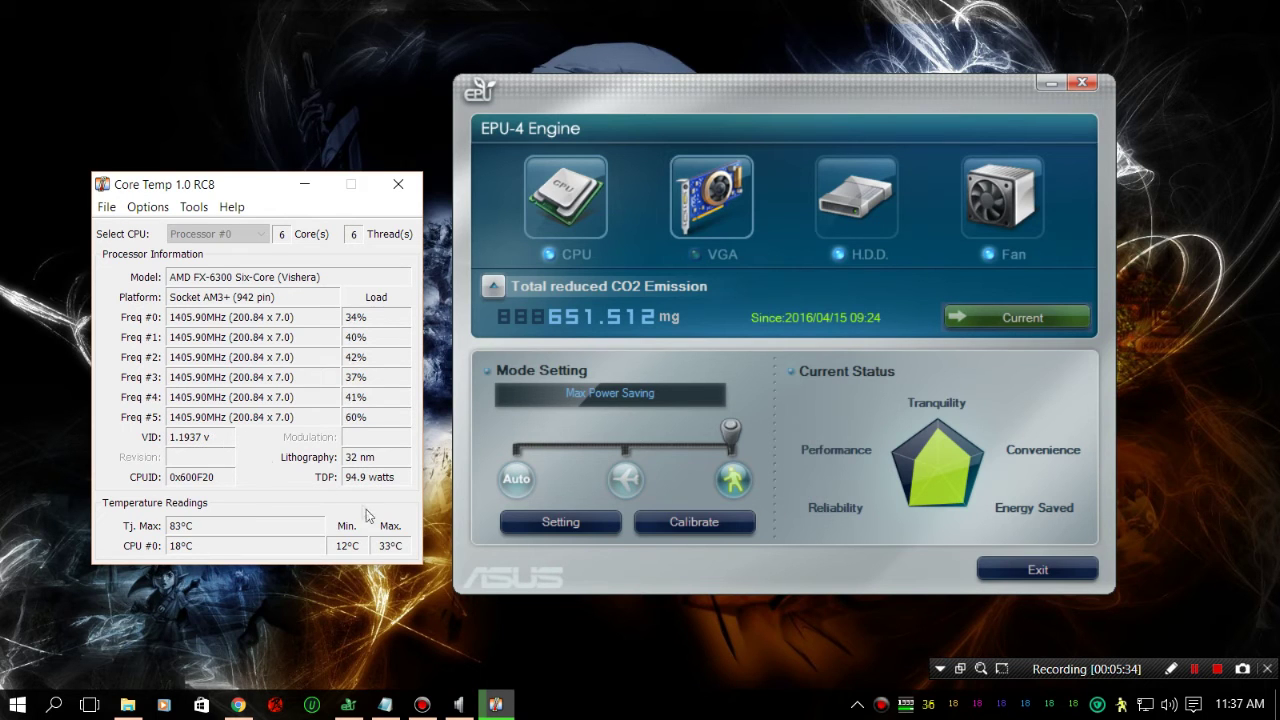
Launch CPU-Z and arrange it below Core Temp so both stand beside the EPU-4 Engine window.
left_click(17, 704)
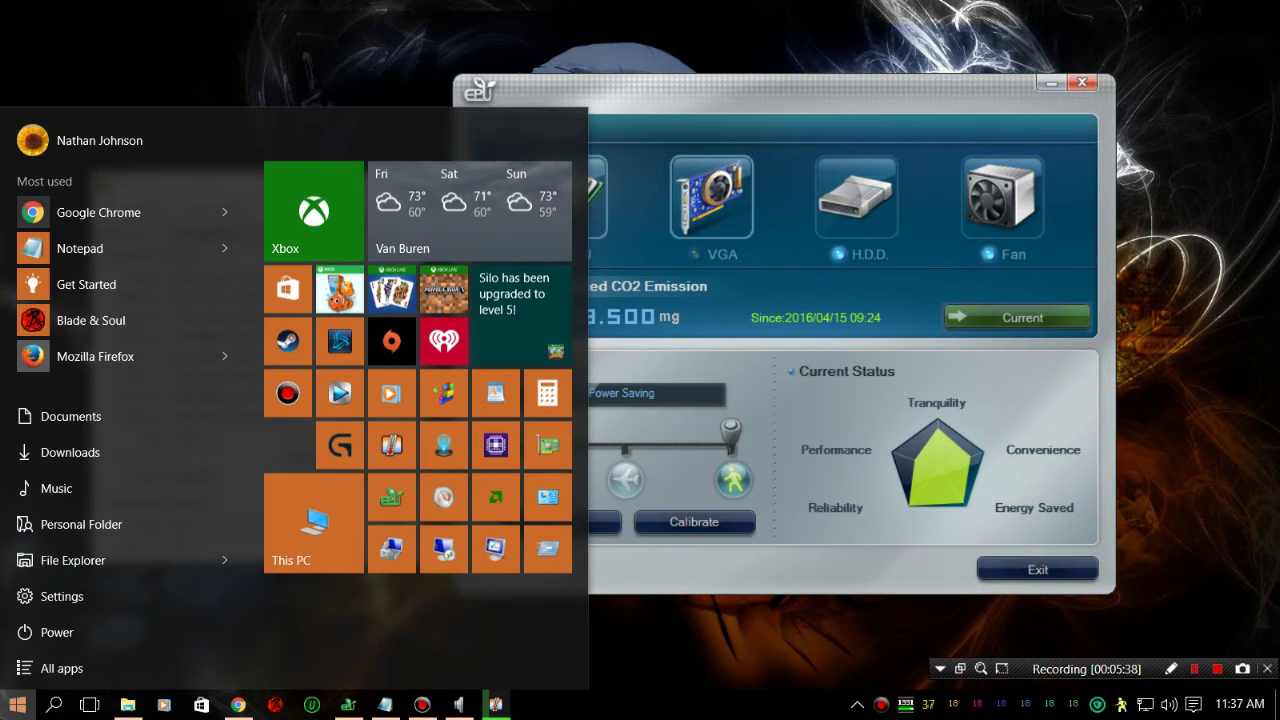
left_click(478, 458)
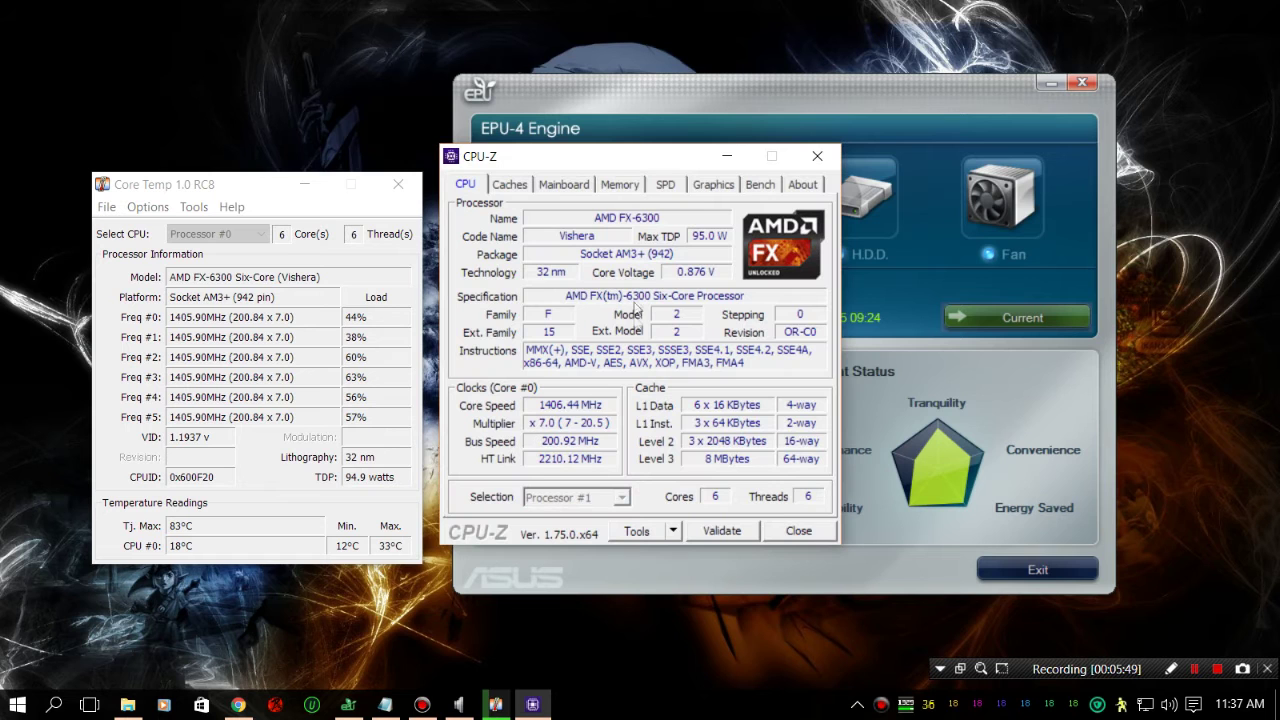
left_click(280, 142)
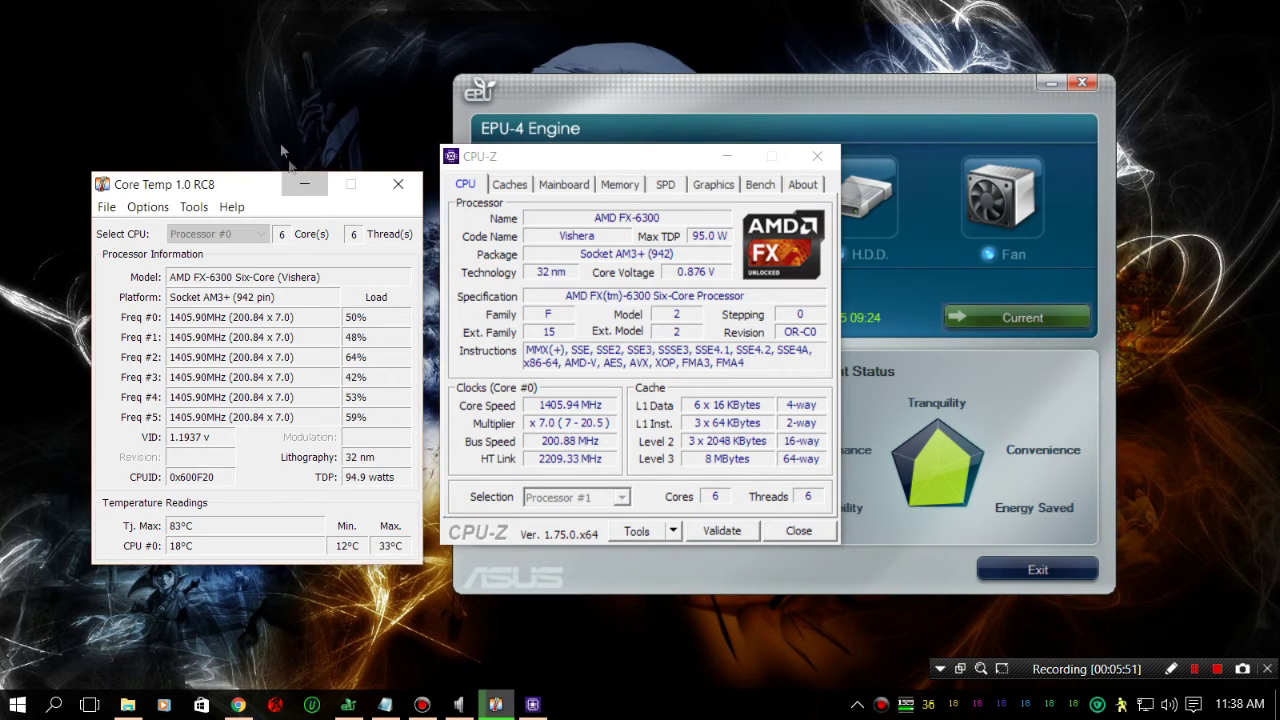
left_click_drag(250, 184, 214, 44)
left_click_drag(548, 160, 148, 319)
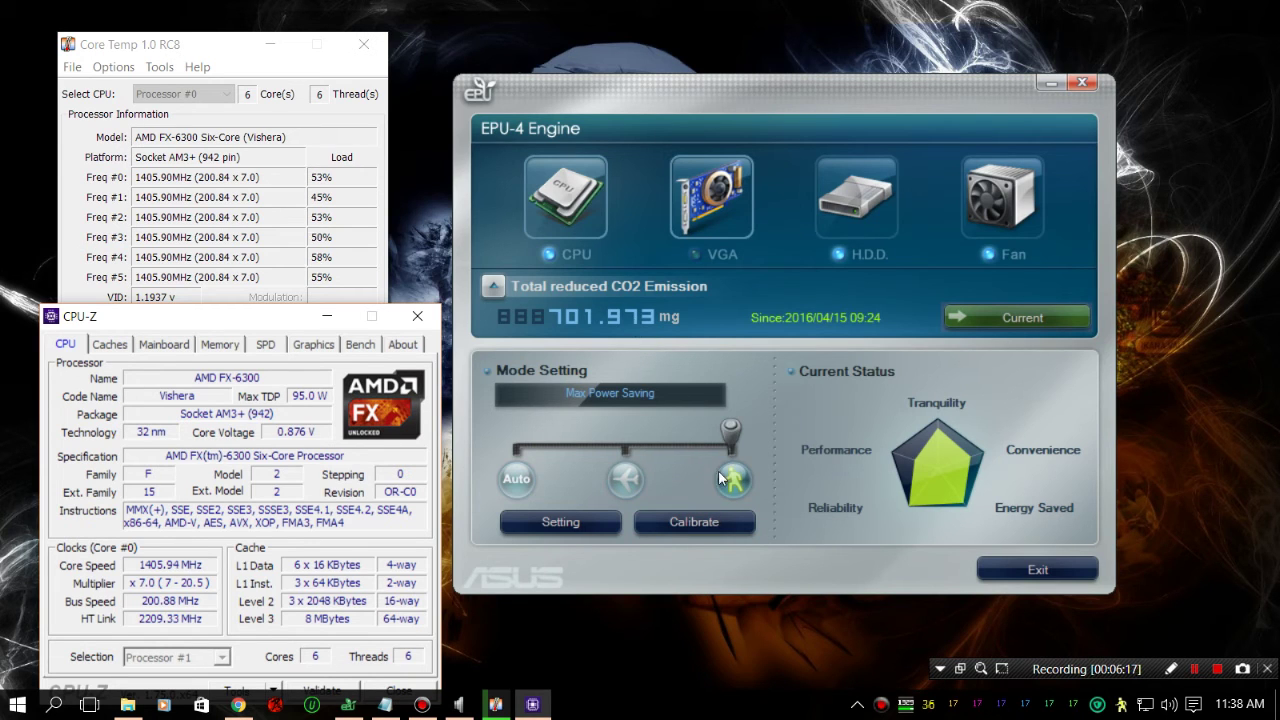
Check the CPU power readings in EPU-4 Engine and bring Core Temp forward to read the processor voltage and temperature.
left_click(550, 210)
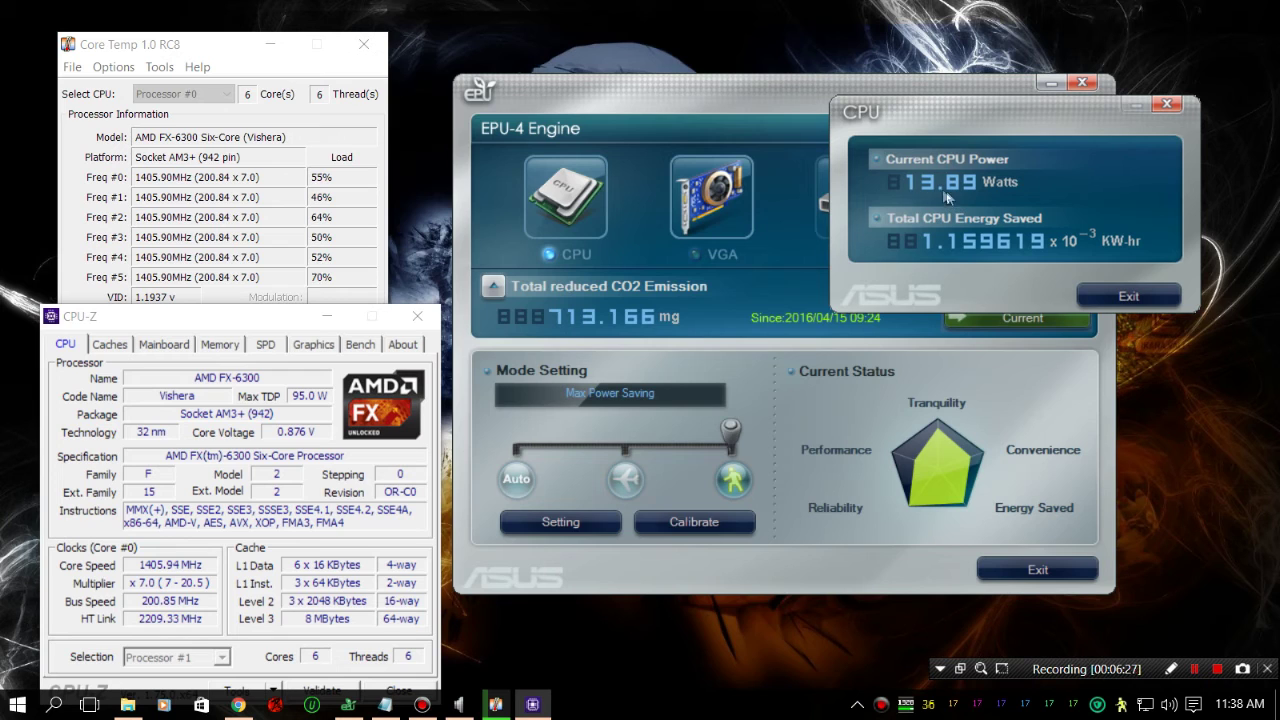
left_click(1144, 303)
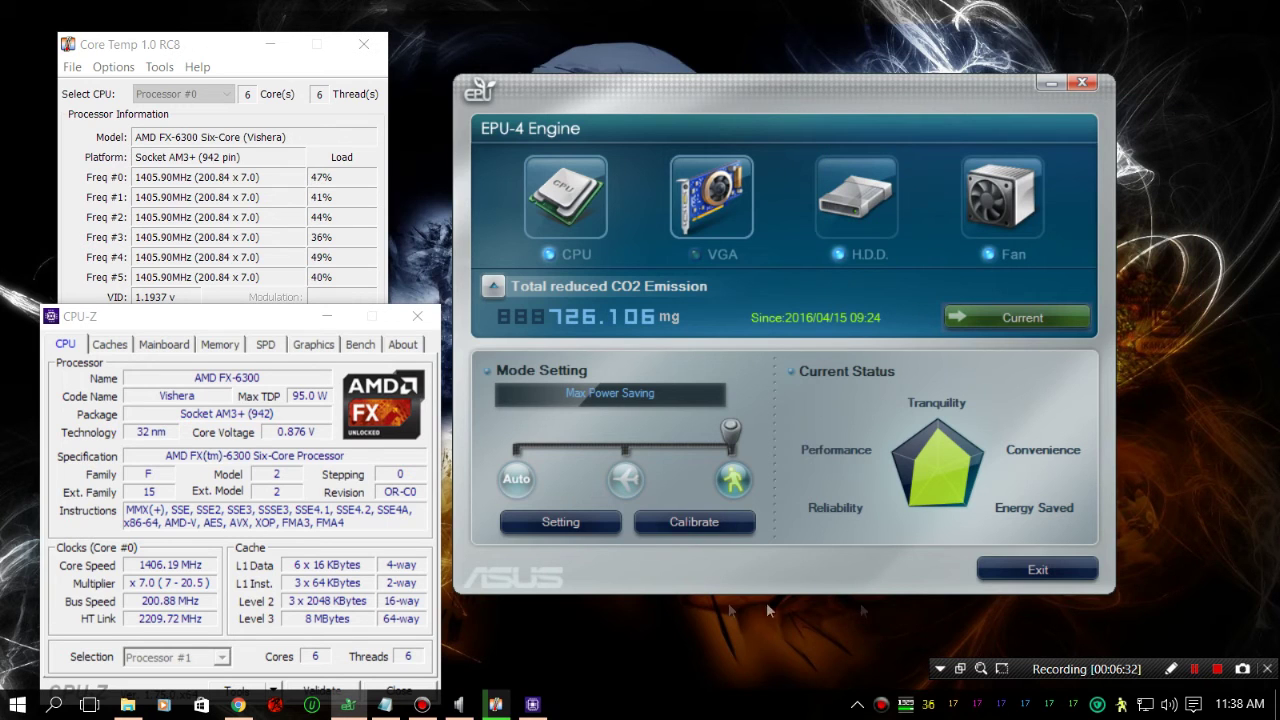
left_click(326, 272)
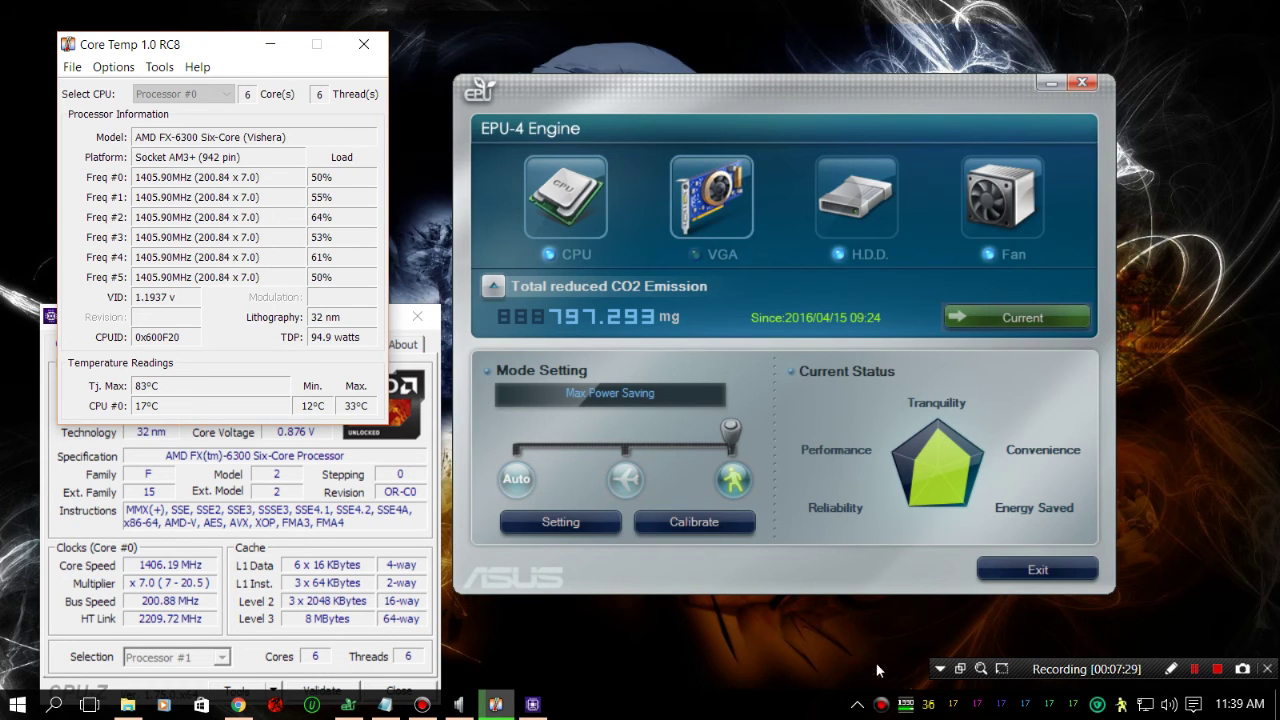
Compare the processor clocks and voltages with EPU-4 Engine in High Performance mode and in Auto mode.
left_click(645, 478)
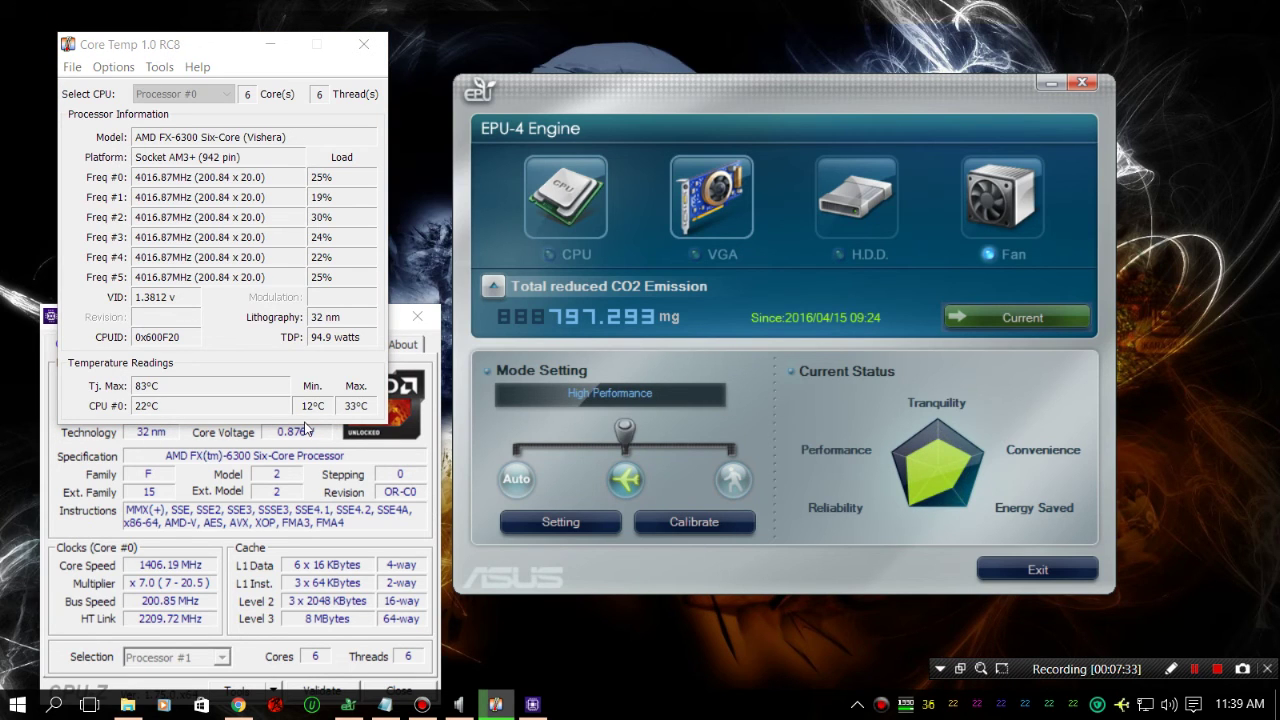
left_click(530, 480)
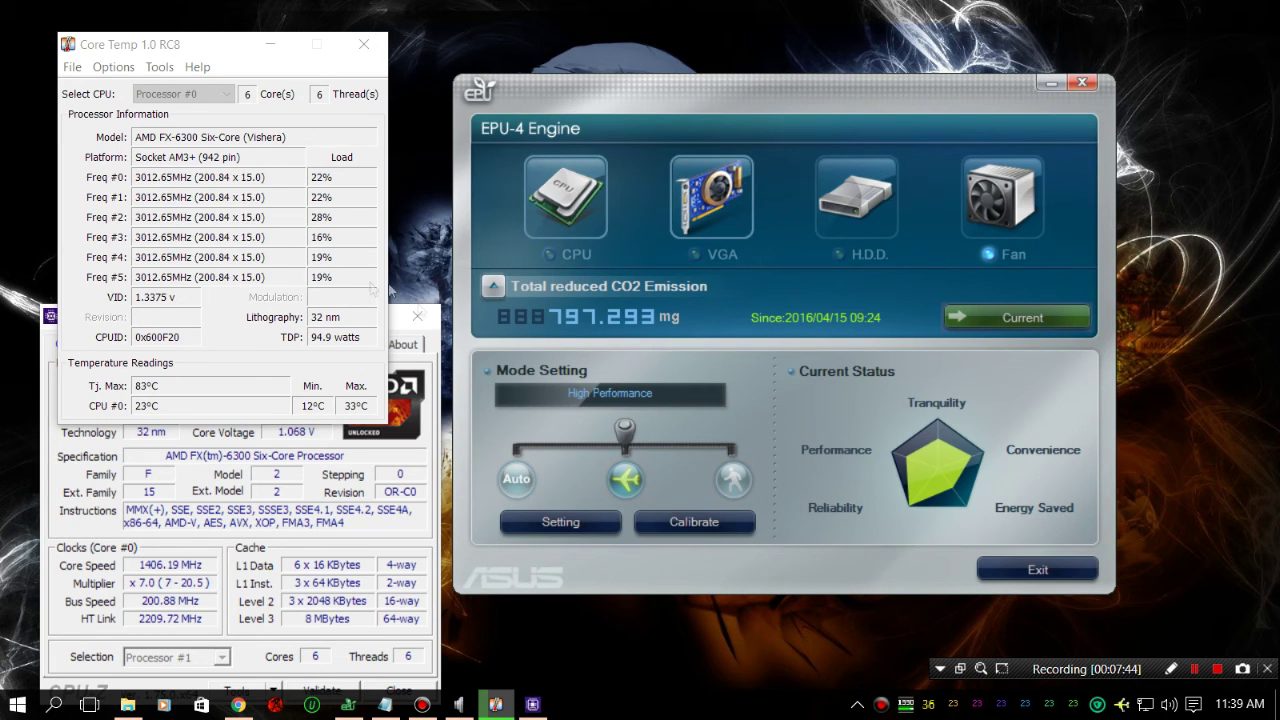
left_click(522, 488)
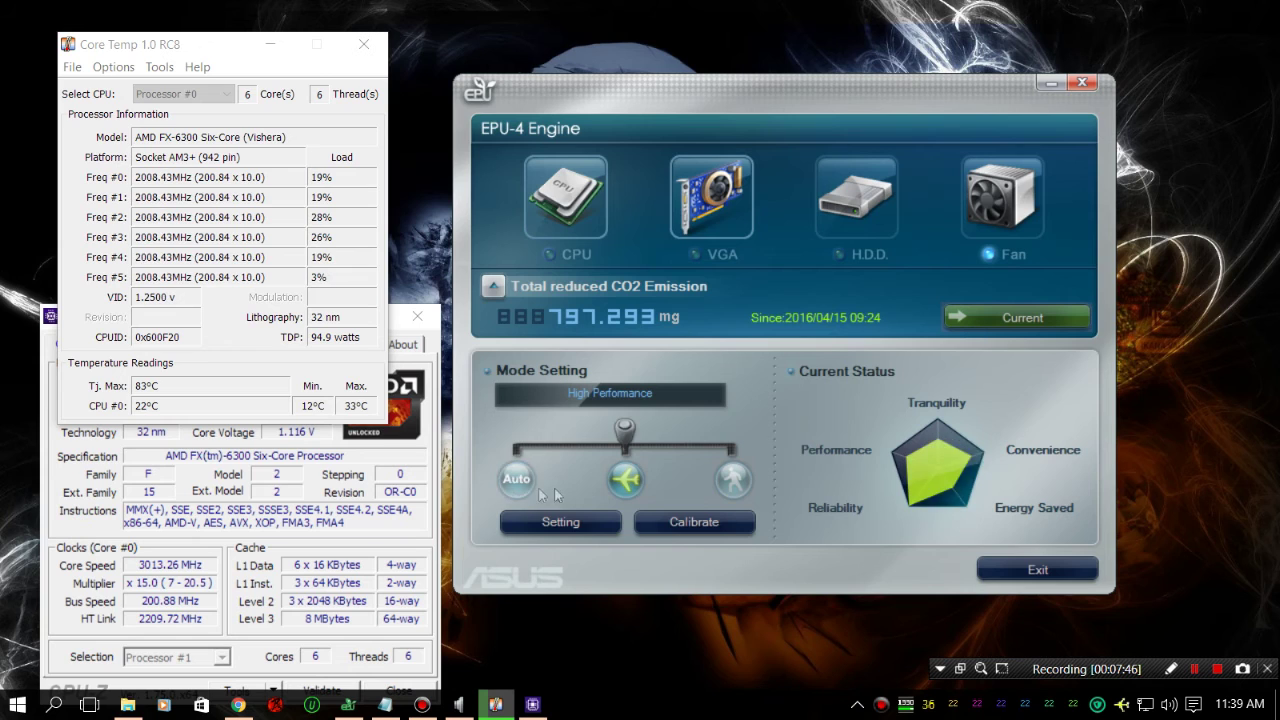
left_click(527, 490)
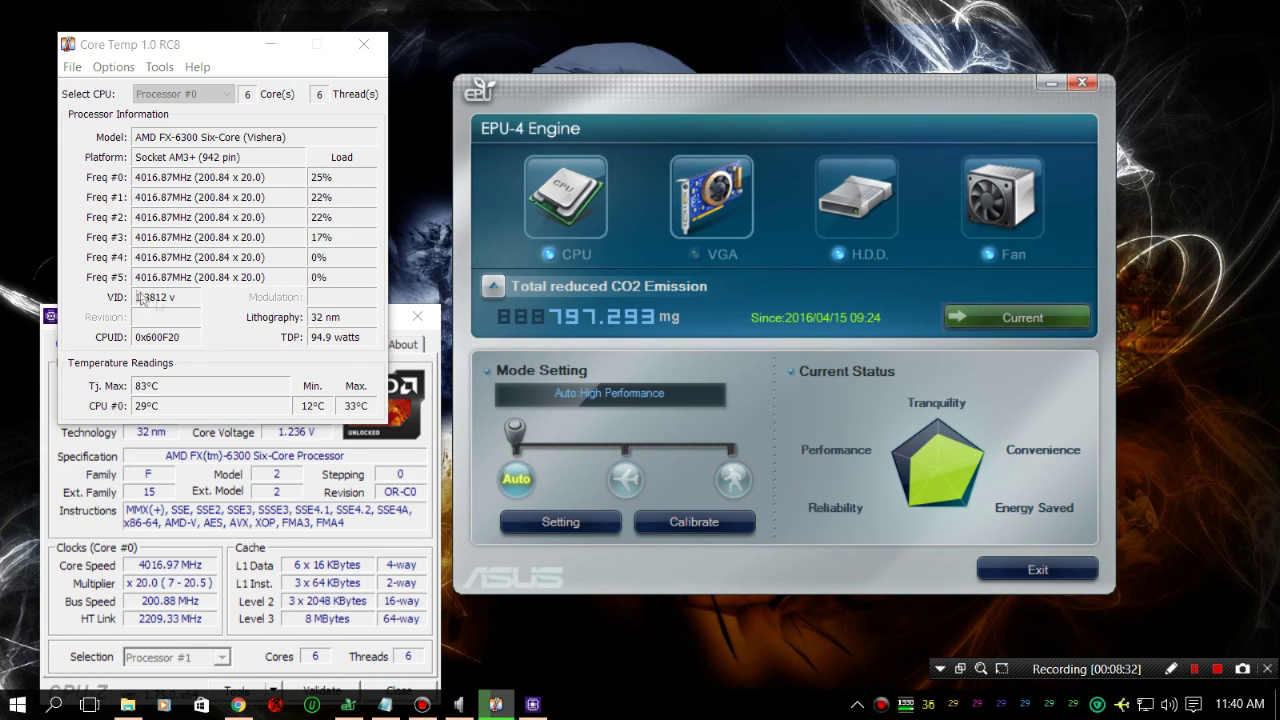
Compare the clock readings again while alternating between Max Power Saving and High Performance, ending on Auto mode.
left_click(733, 479)
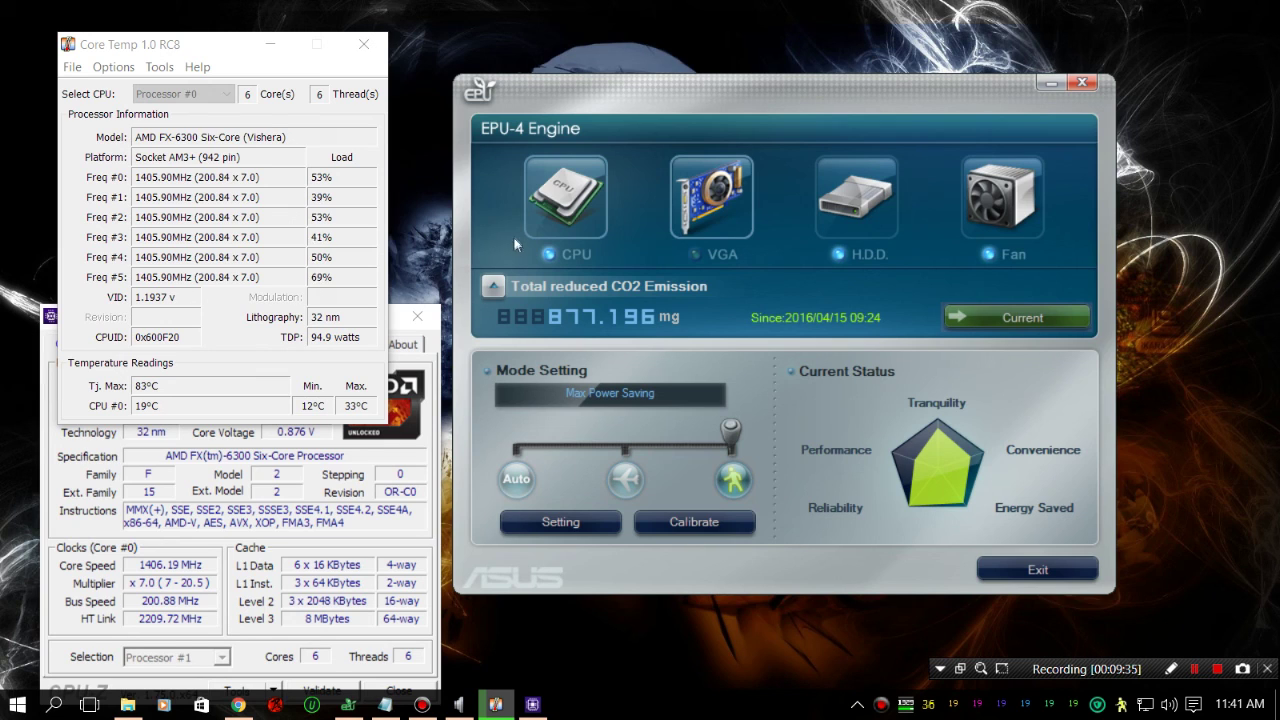
left_click(638, 481)
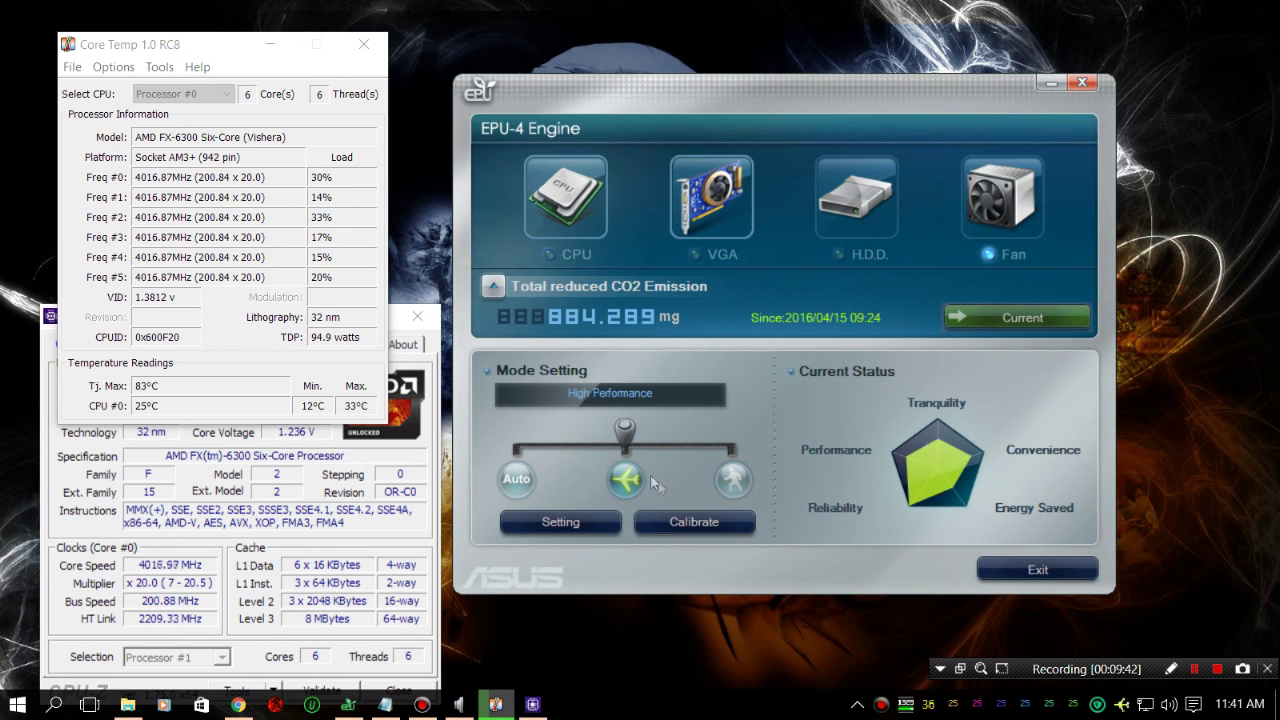
left_click(744, 486)
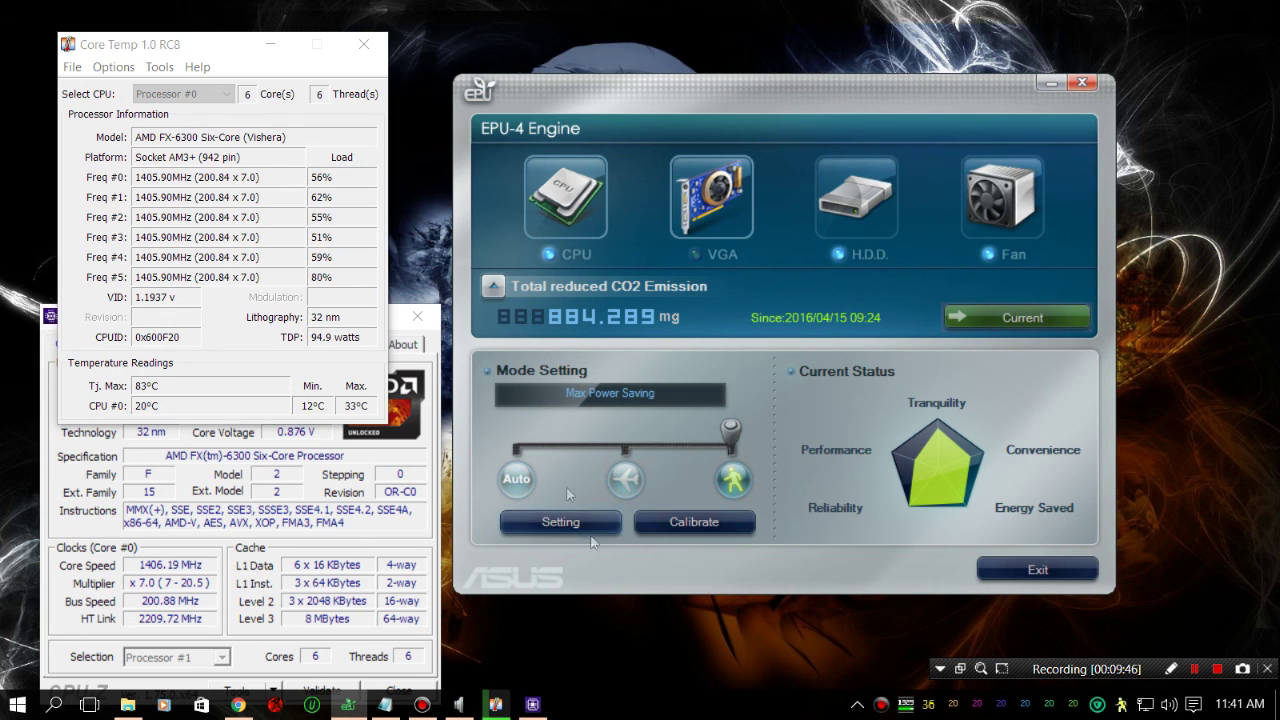
left_click(495, 478)
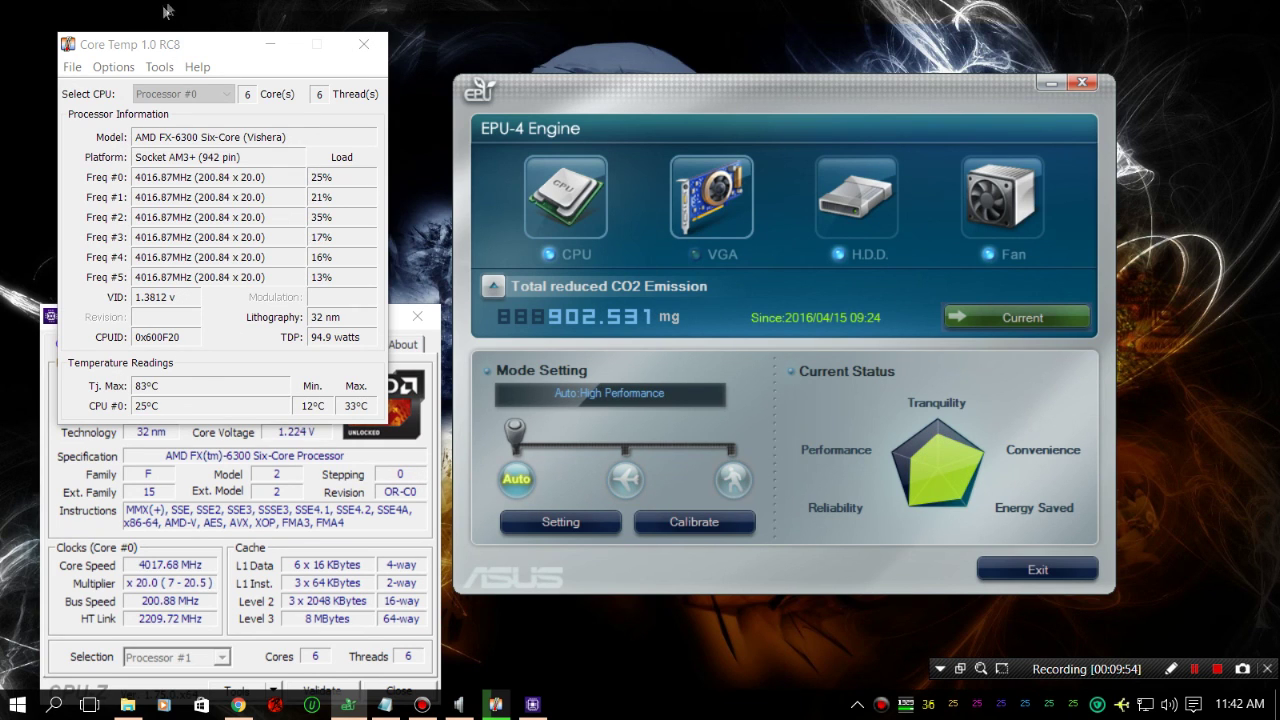
Check CPU-Z in Max Power Saving mode, set EPU-4 Engine to High Performance, and shift the Core Temp window slightly higher.
left_click(436, 362)
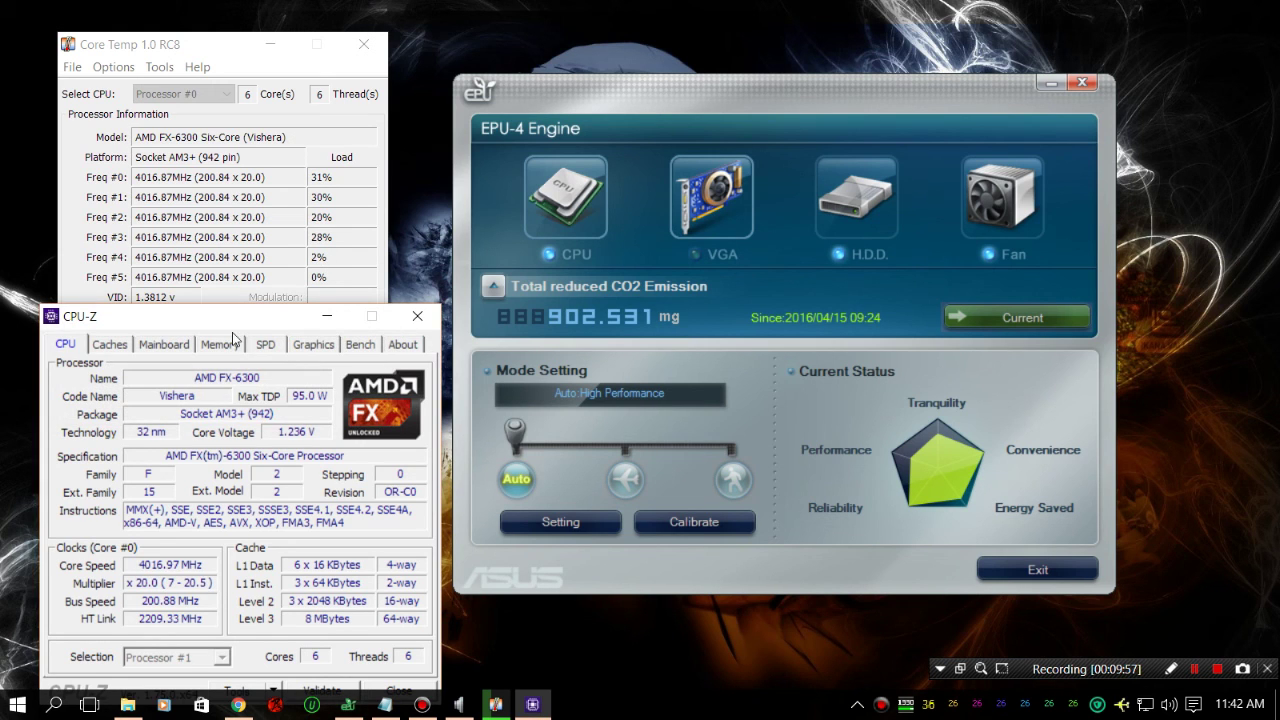
left_click(731, 488)
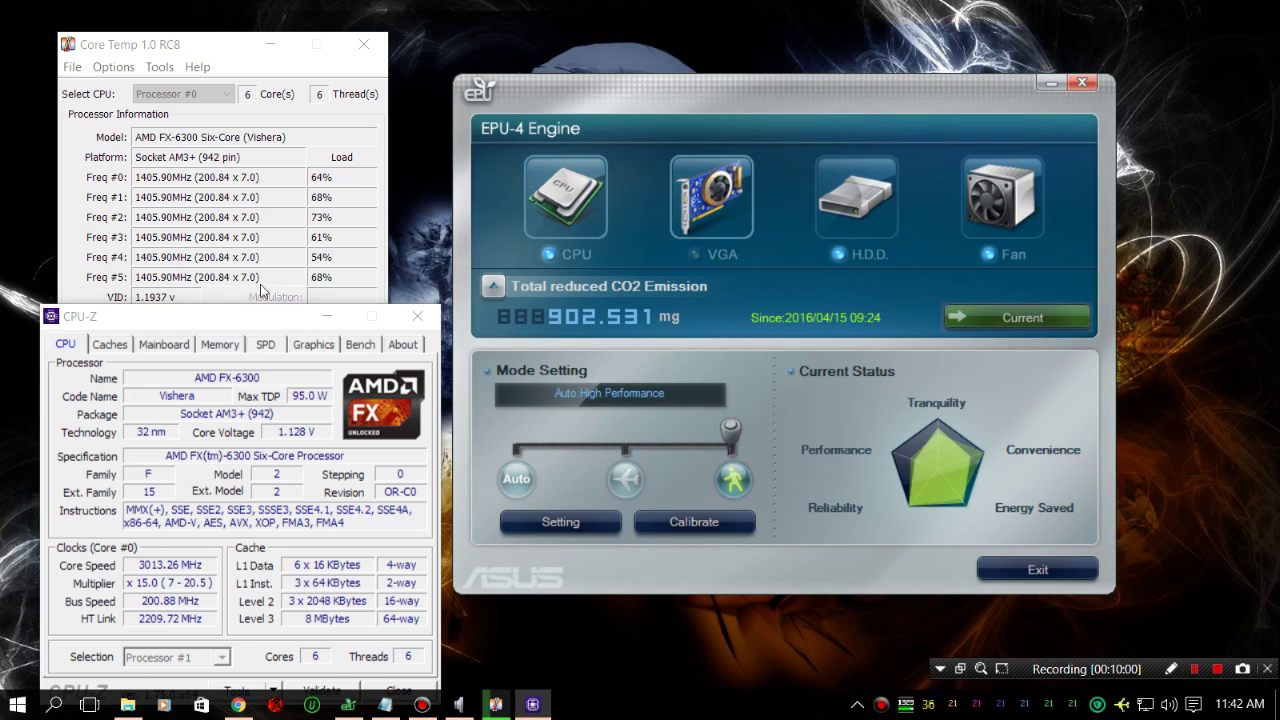
left_click(644, 480)
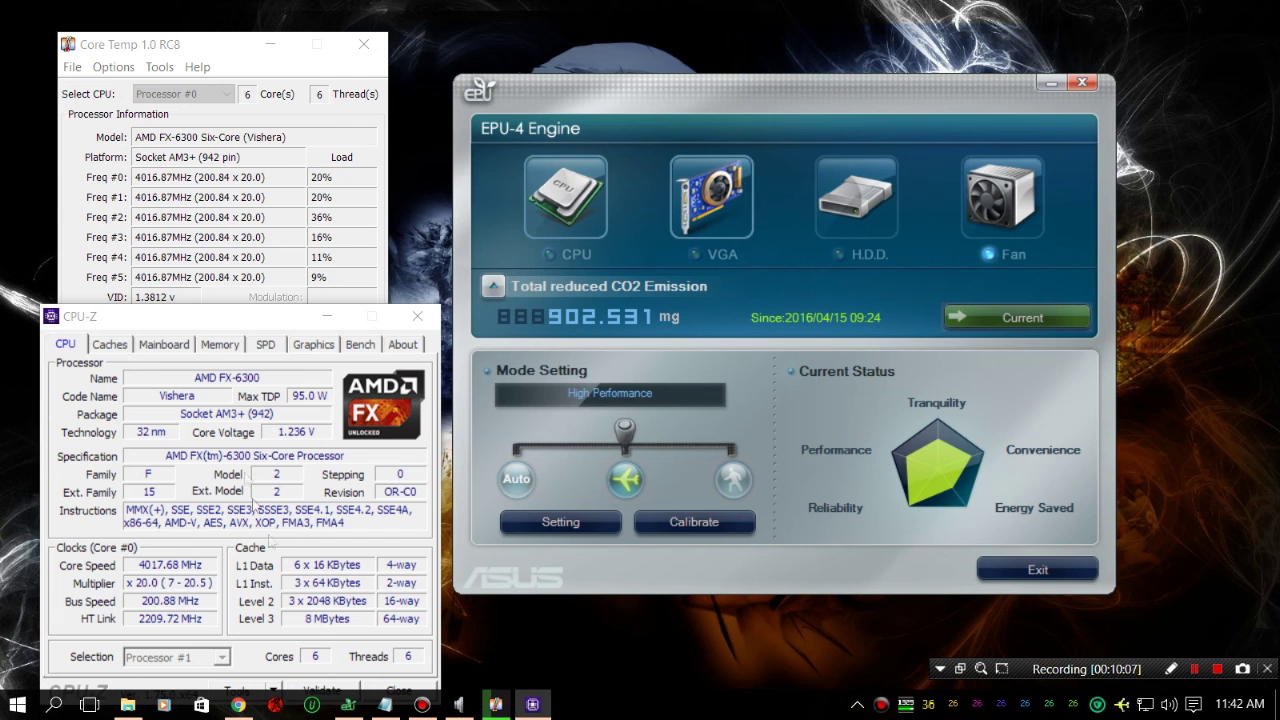
left_click_drag(210, 44, 232, 29)
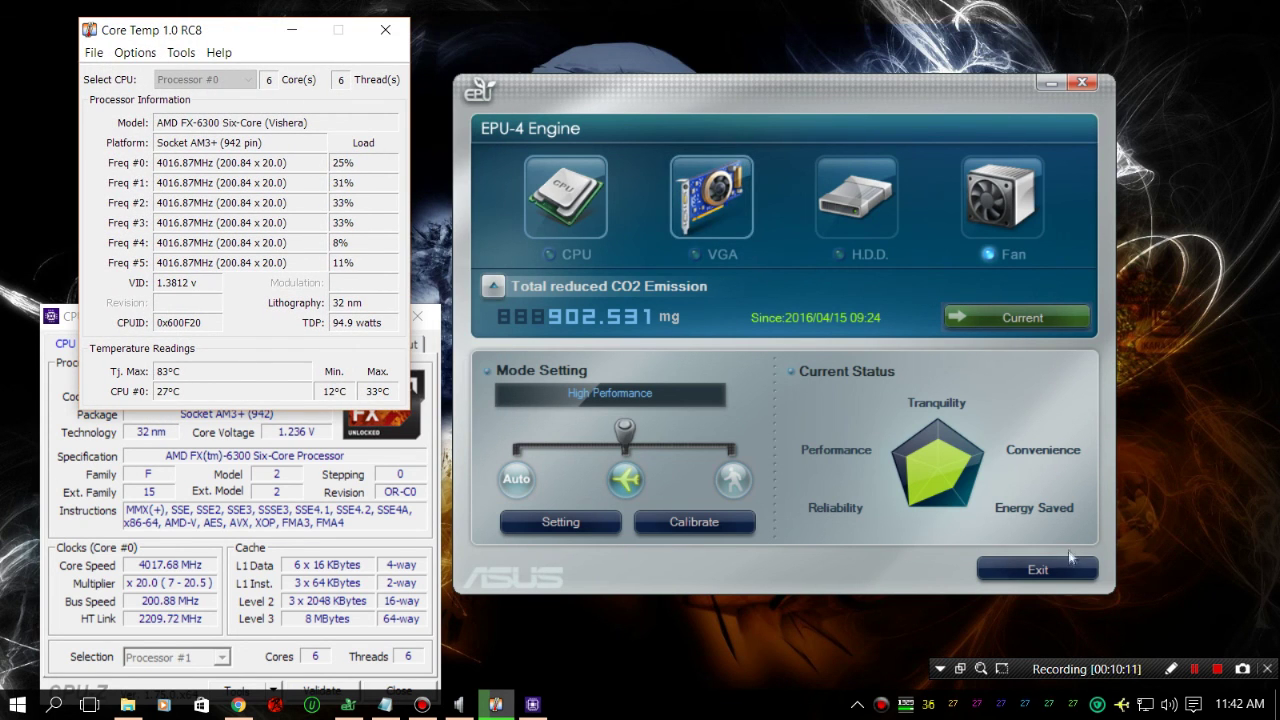
left_click(438, 563)
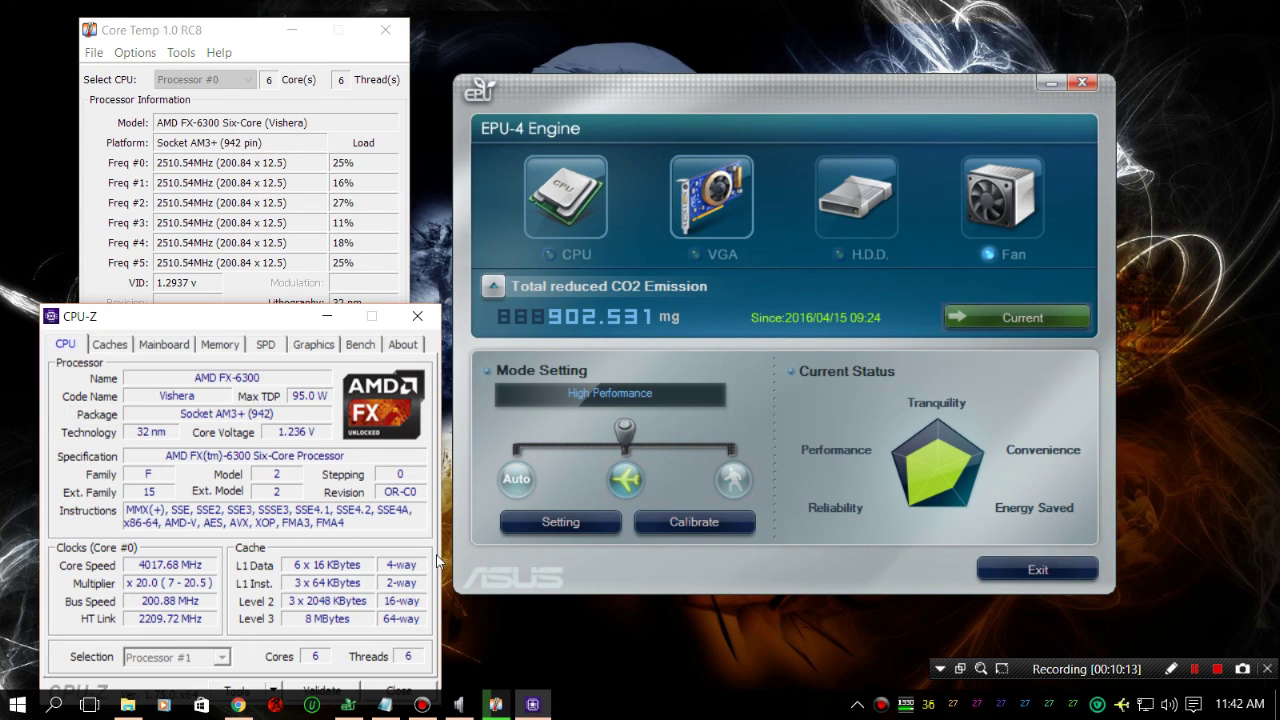